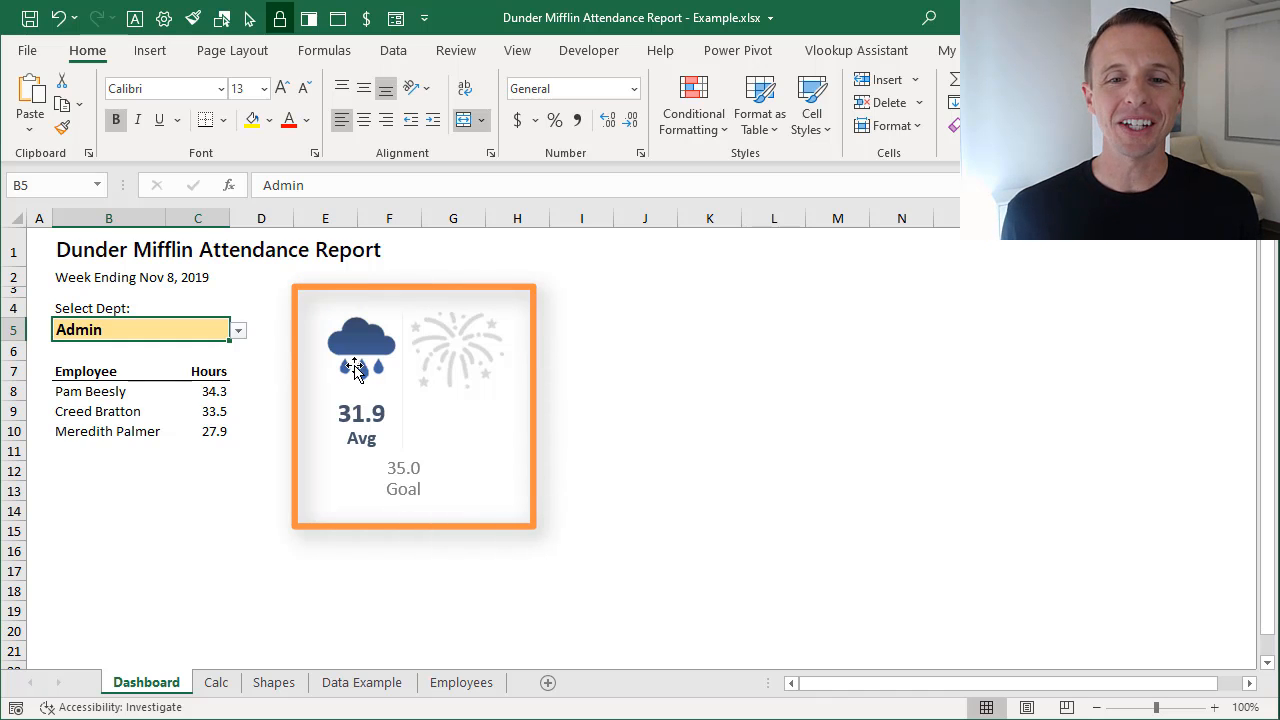
- Set the dashboard's department selection to Accounting
{"action": "left_click", "coordinate": [239, 331]}
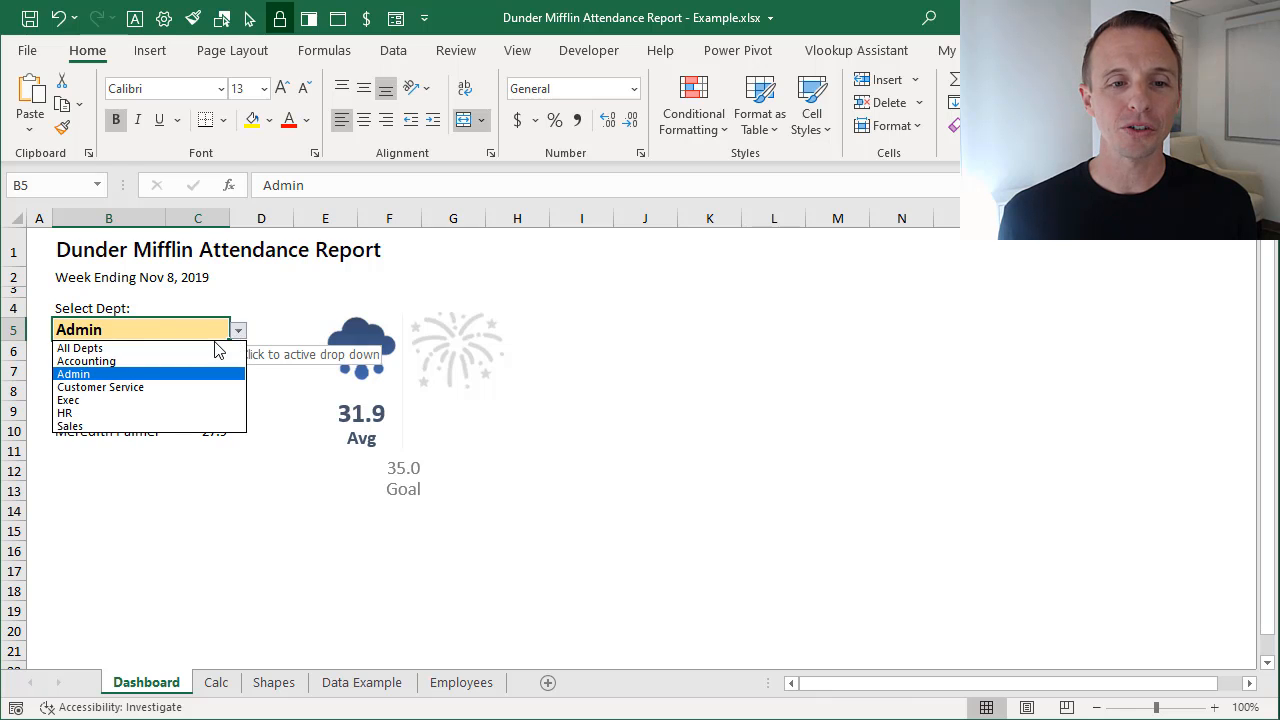
{"action": "left_click", "coordinate": [153, 364]}
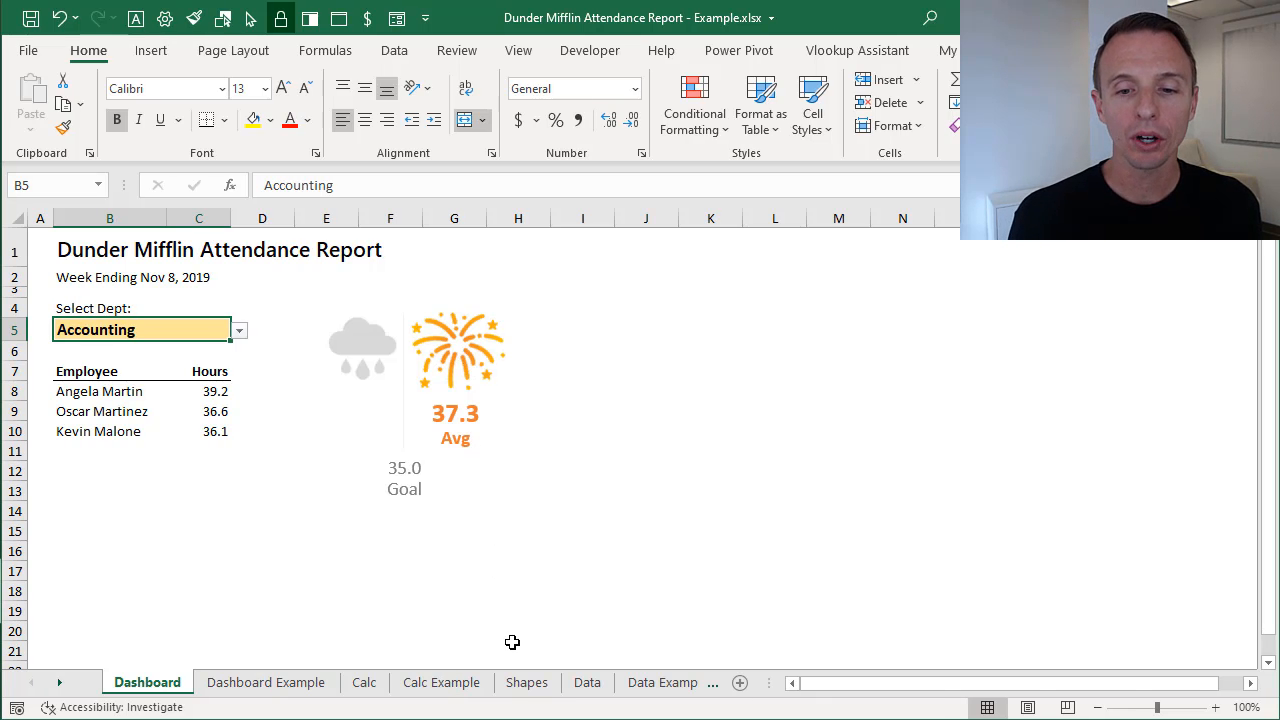
- On the Shapes sheet, search the icon library for "fire" and pick the fireworks icon for insertion
{"action": "left_click", "coordinate": [525, 688]}
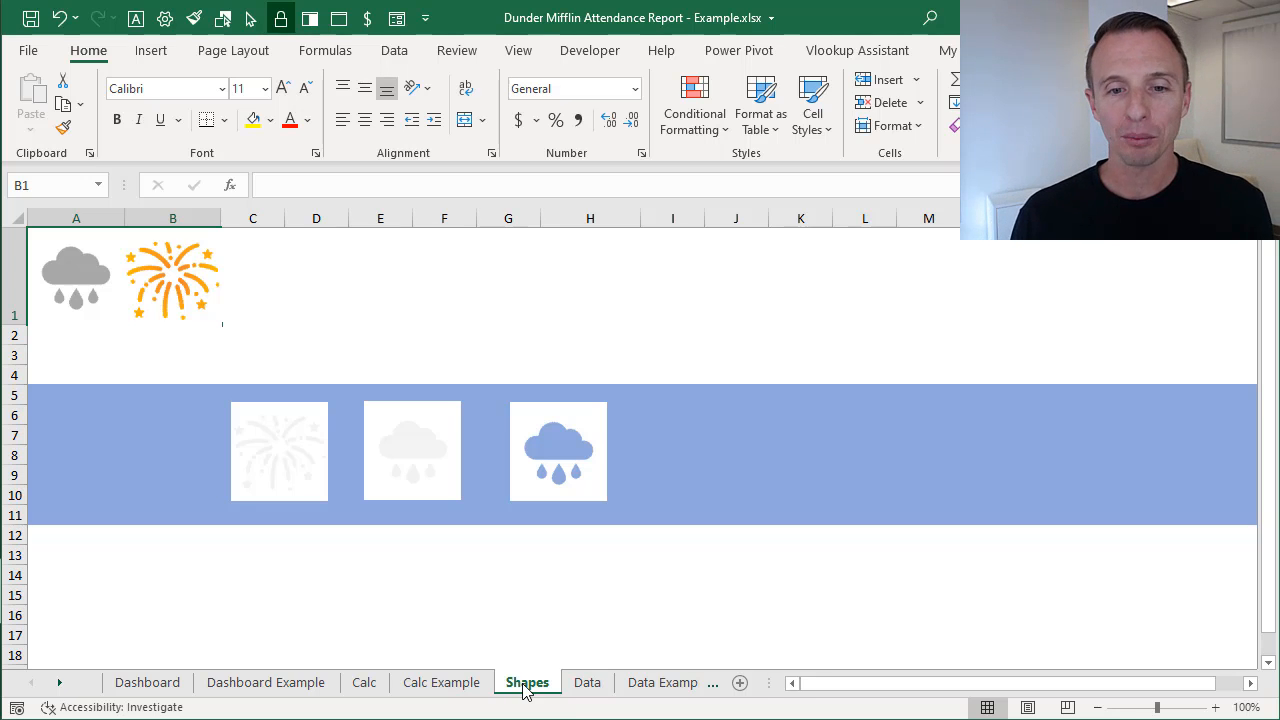
{"action": "left_click", "coordinate": [310, 465]}
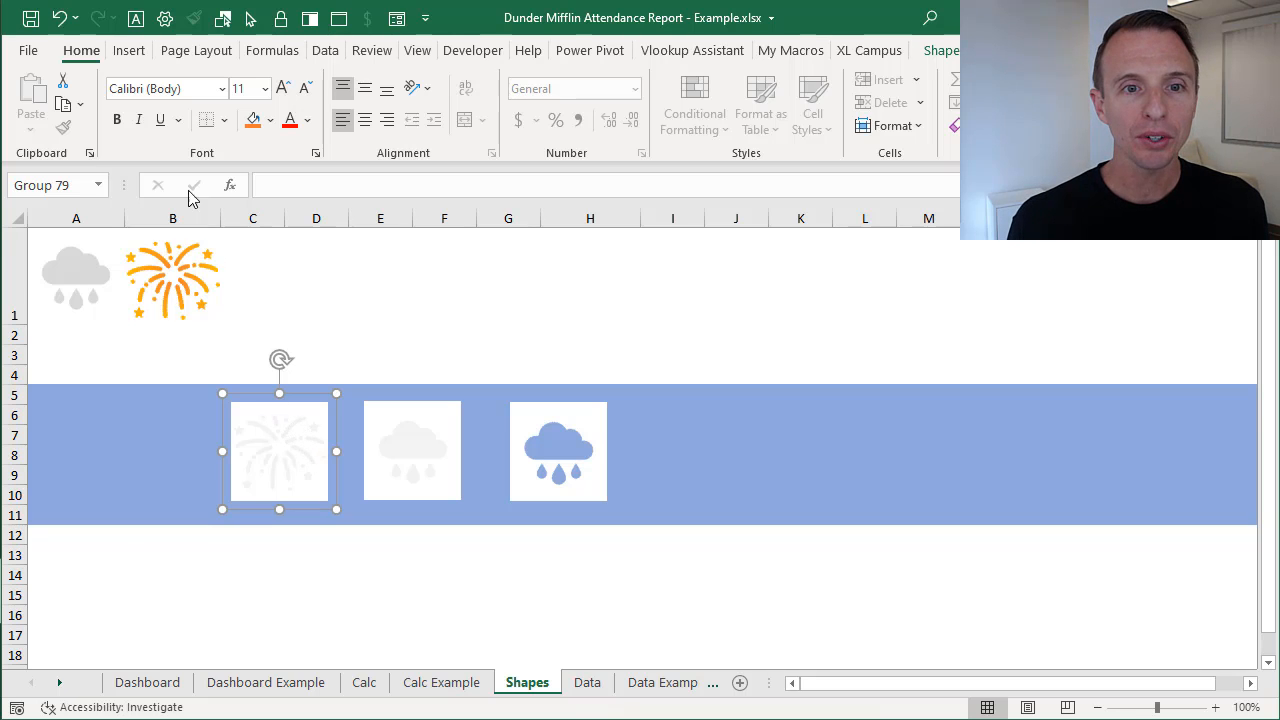
{"action": "left_click", "coordinate": [130, 53]}
{"action": "left_click", "coordinate": [225, 115]}
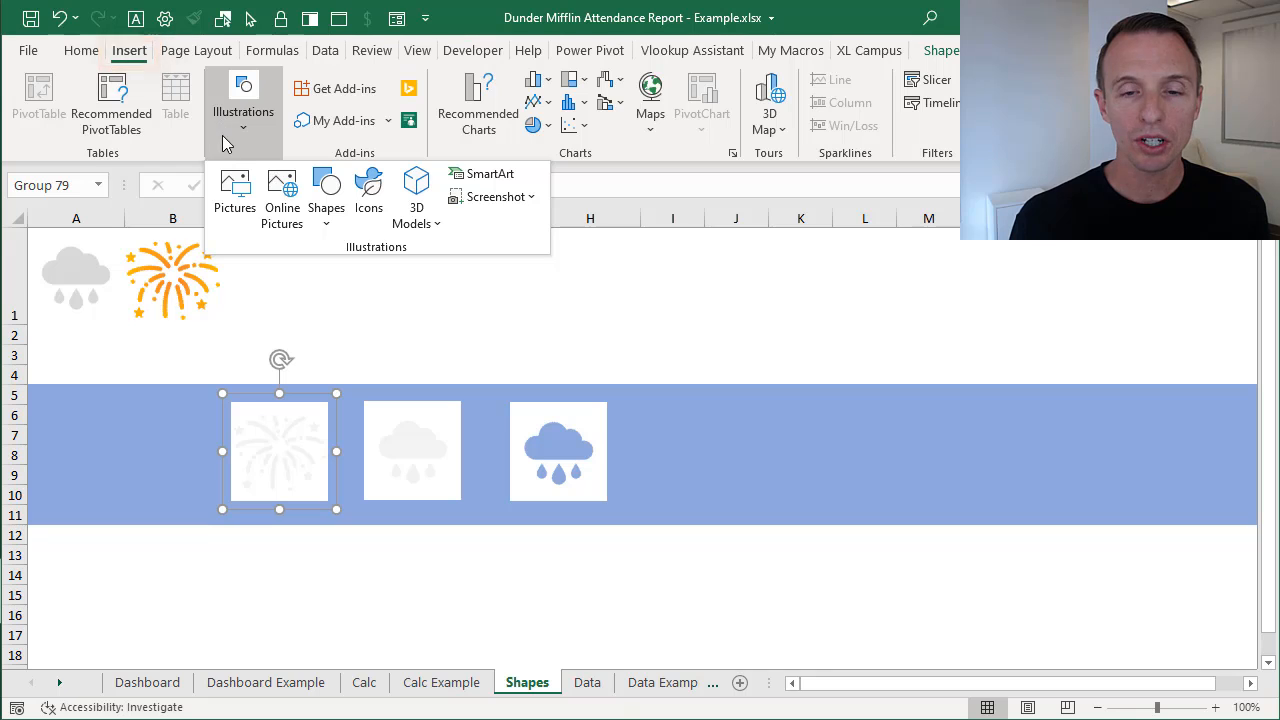
{"action": "left_click", "coordinate": [367, 186]}
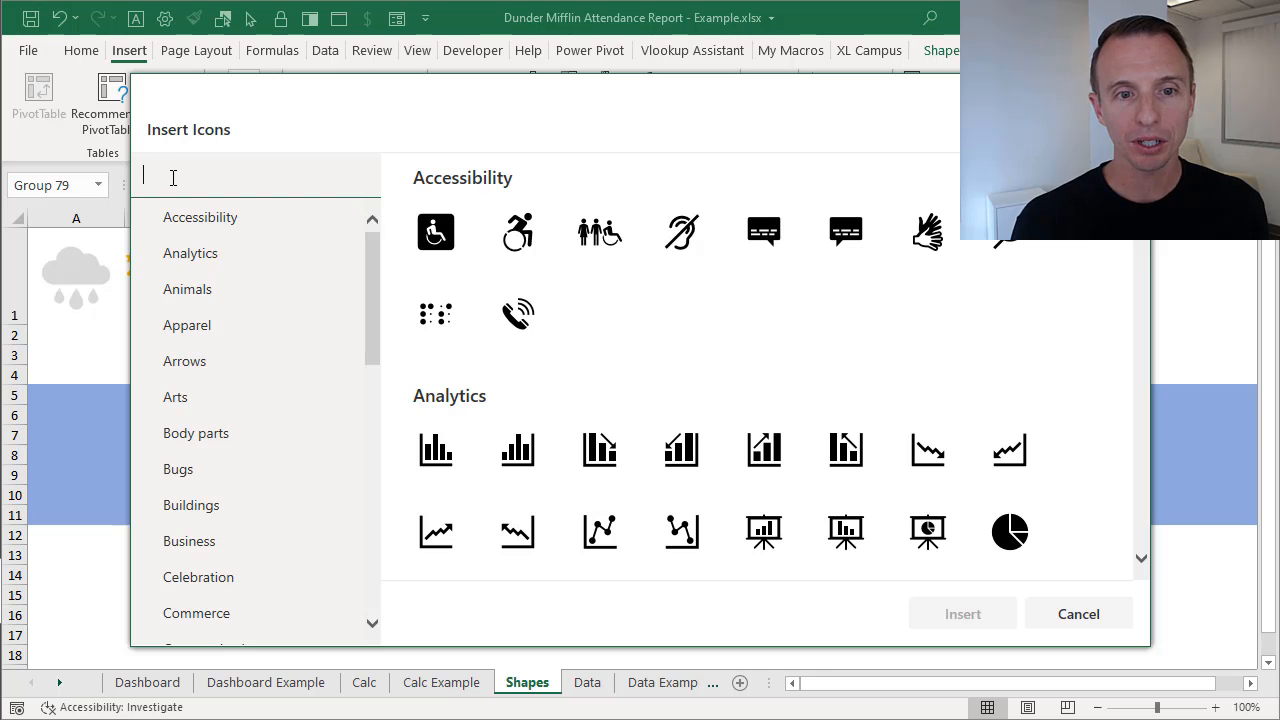
{"action": "type", "text": "fire"}
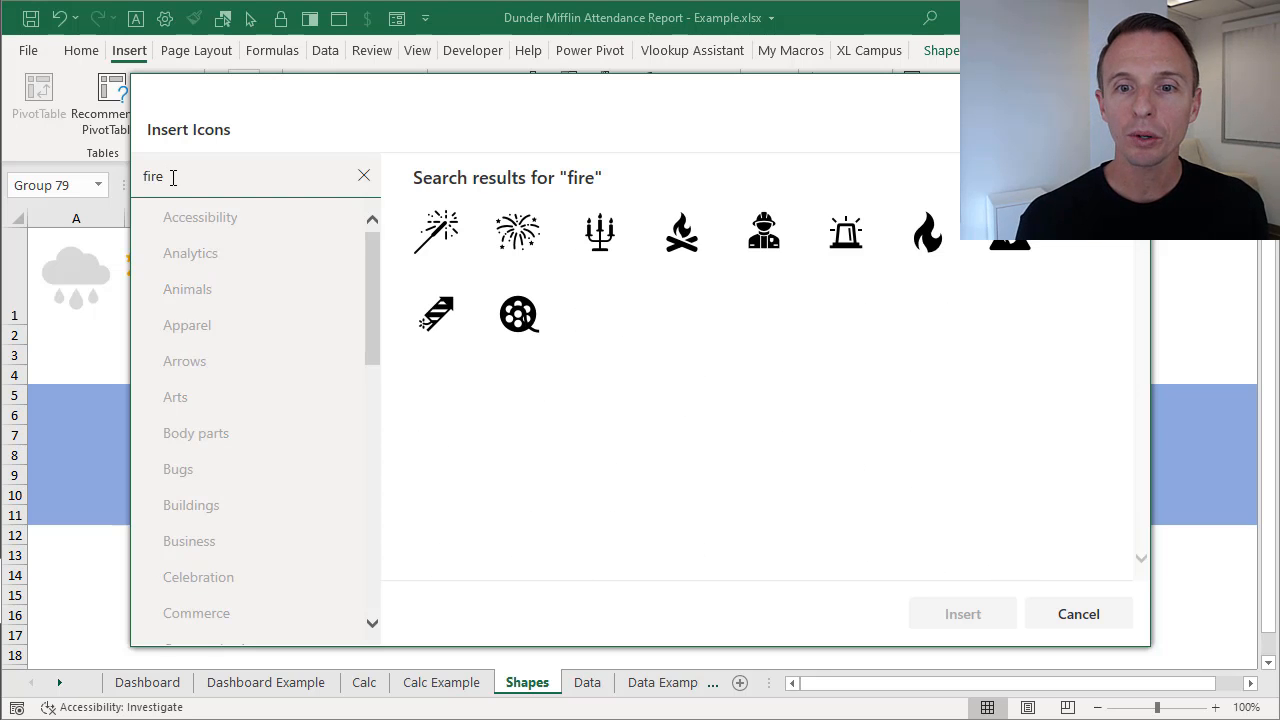
{"action": "left_click", "coordinate": [515, 240]}
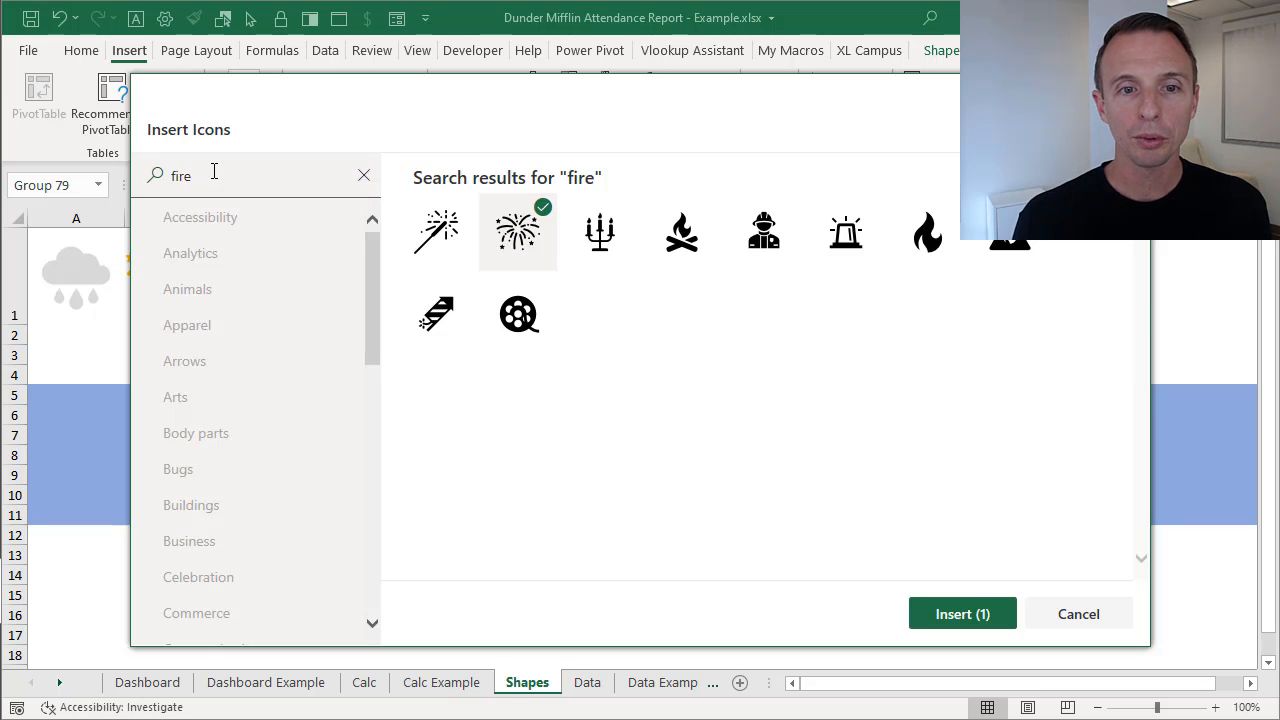
- Search the icon library for "storm", add the rain cloud to the selection, and insert both icons
{"action": "left_click_drag", "start_coordinate": [180, 176], "coordinate": [133, 175]}
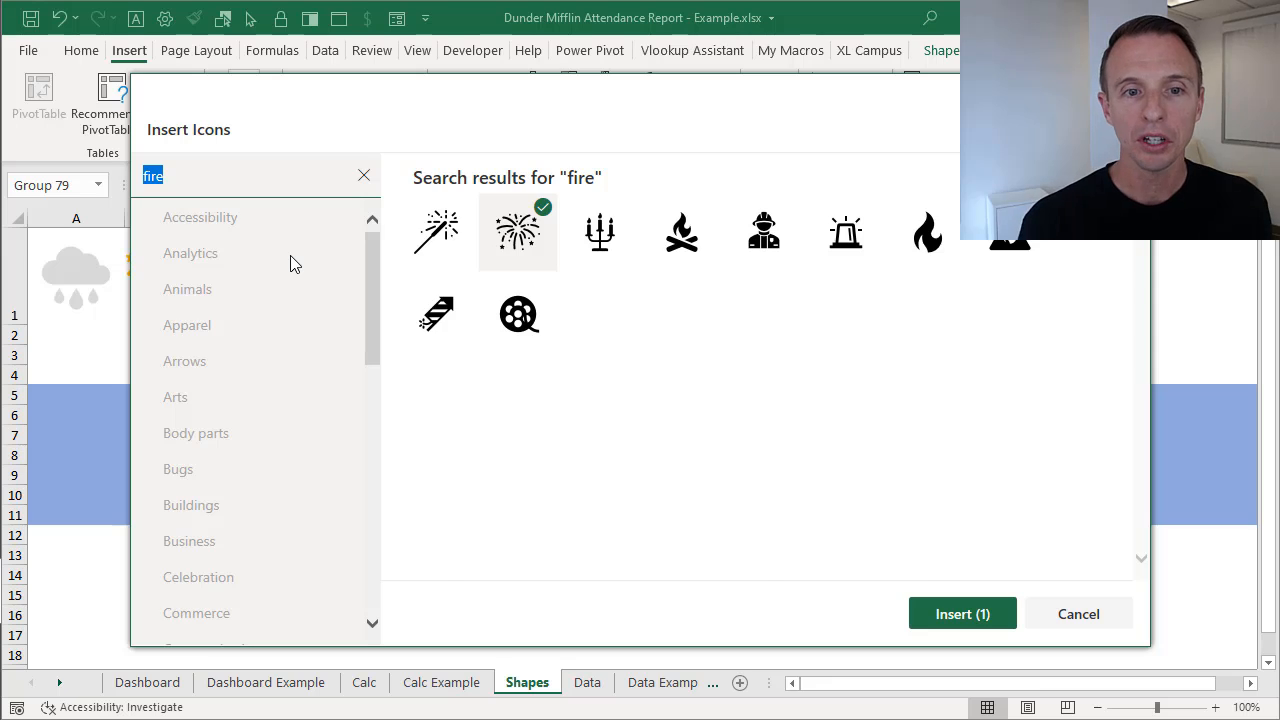
{"action": "type", "text": "storm"}
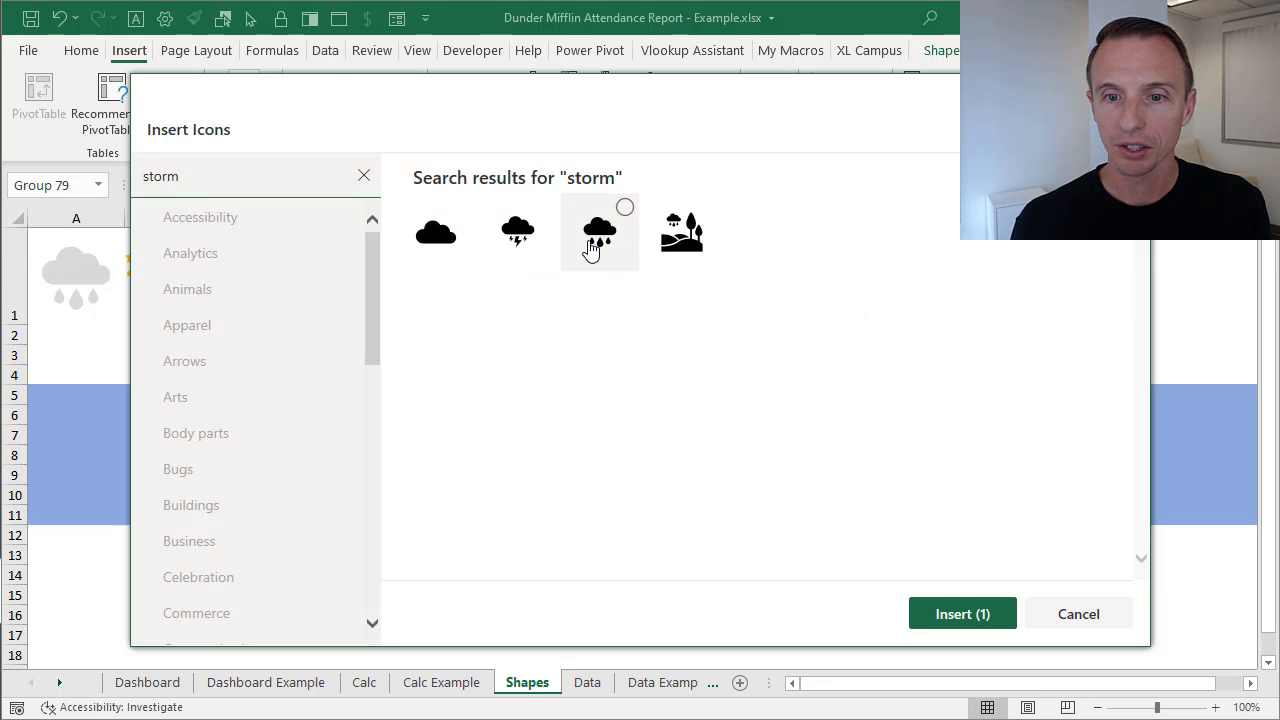
{"action": "left_click", "coordinate": [590, 248]}
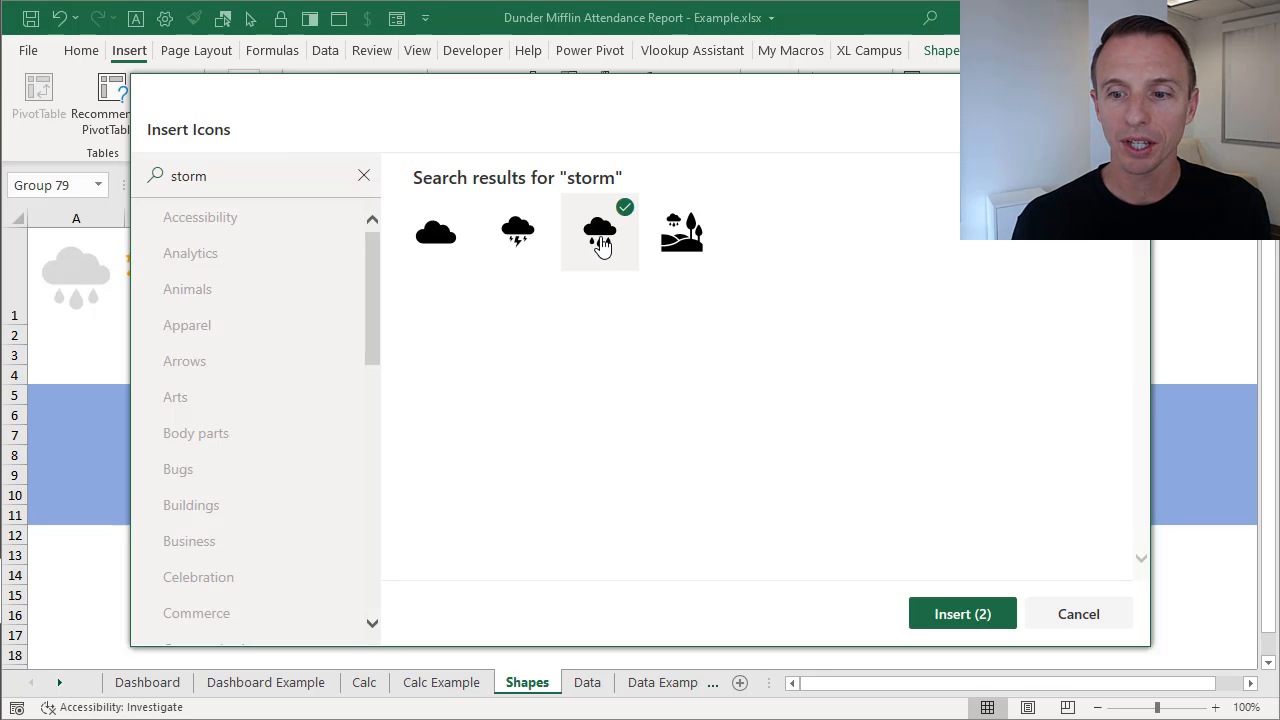
{"action": "left_click", "coordinate": [958, 614]}
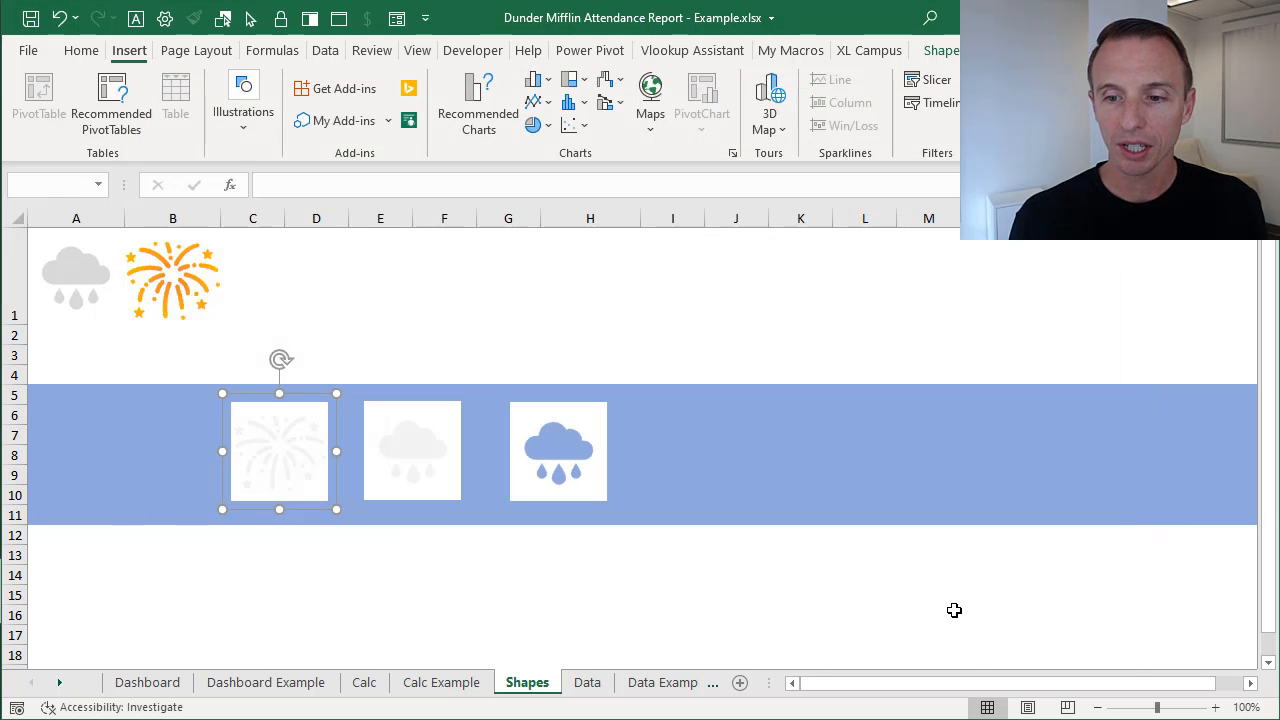
- Move the two inserted icons onto the blue band around columns I to K and fill them with the lightest gray
{"action": "left_click_drag", "start_coordinate": [238, 268], "coordinate": [806, 435]}
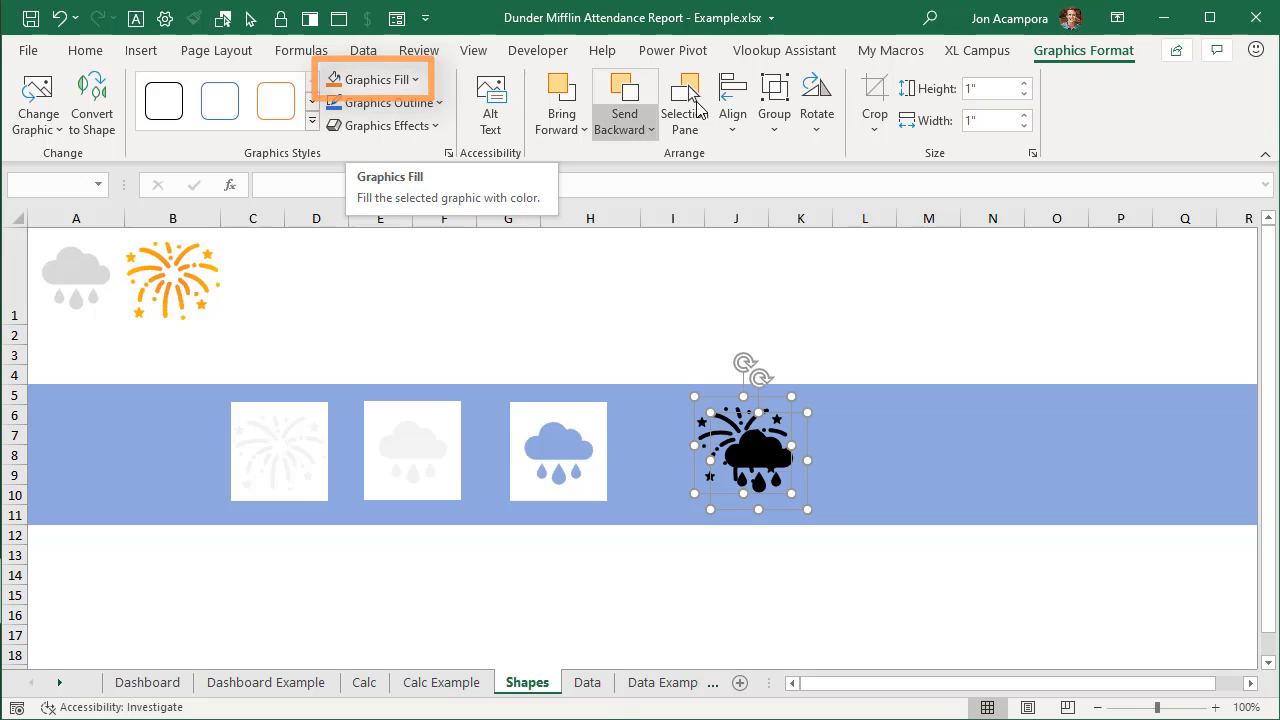
{"action": "left_click", "coordinate": [408, 79]}
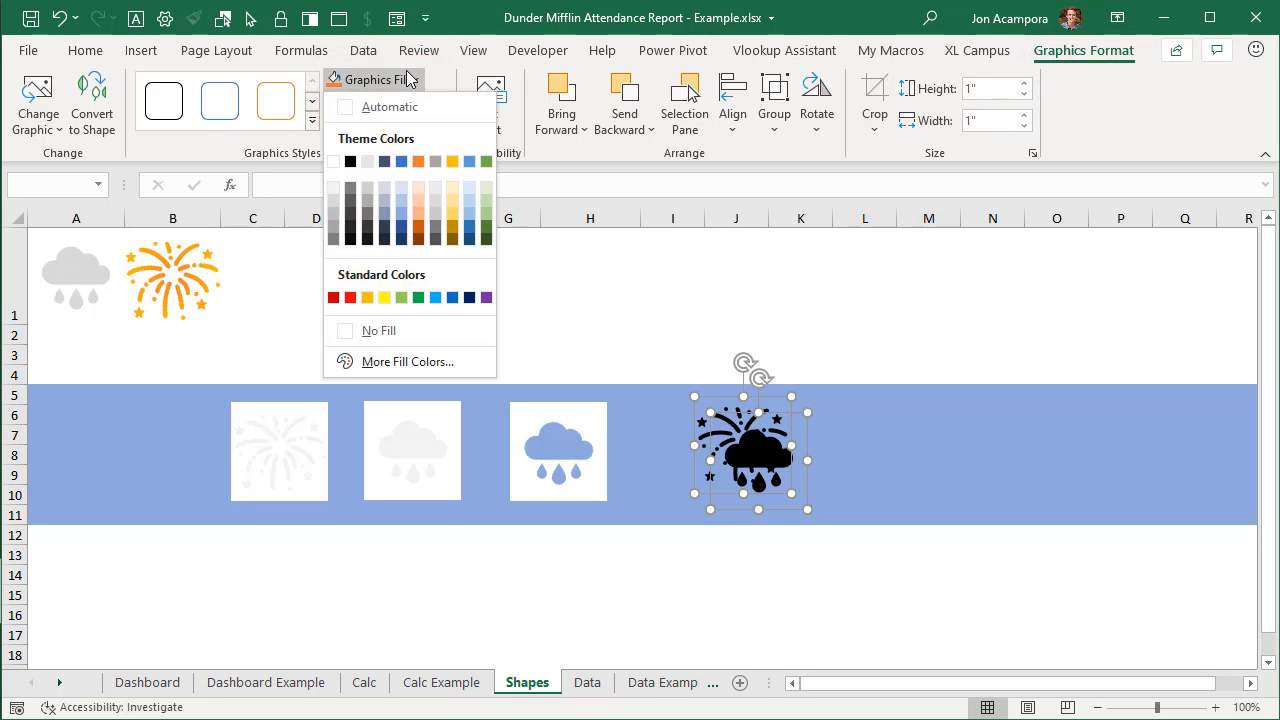
{"action": "left_click", "coordinate": [335, 193]}
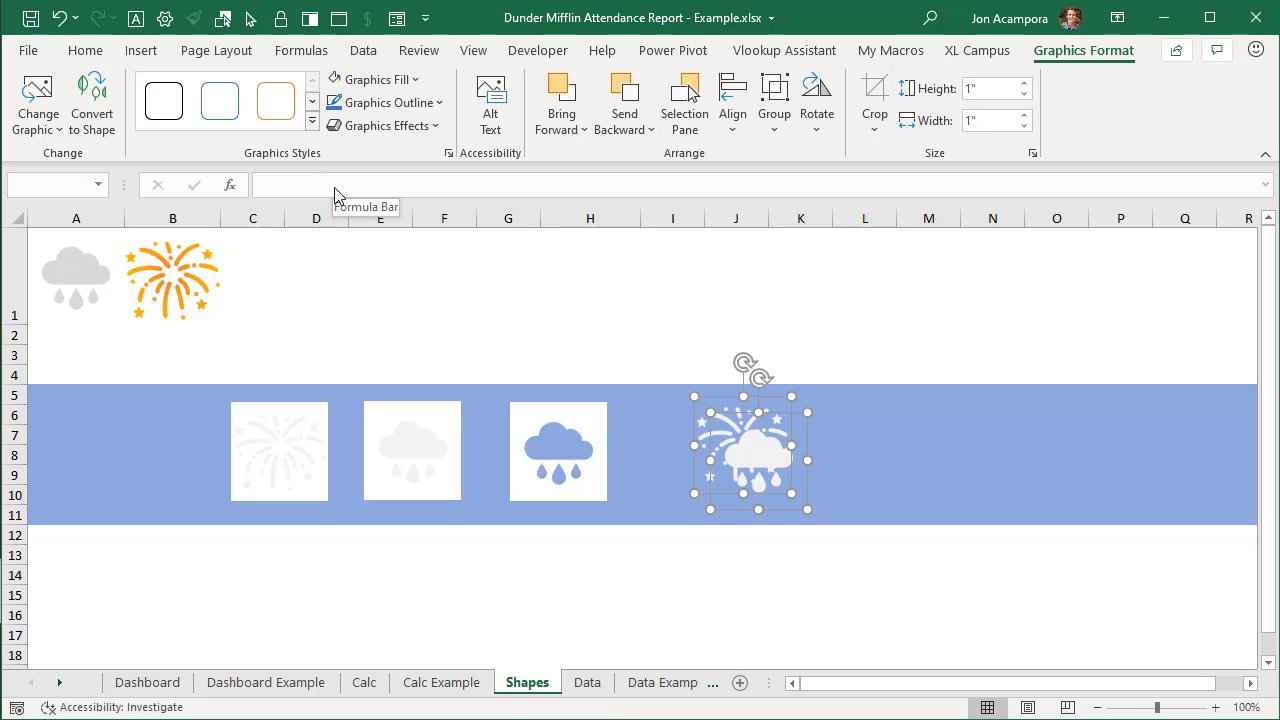
- Separate the new rain cloud icon from the fireworks icon by moving it to column L on the blue band
{"action": "left_click", "coordinate": [836, 420]}
{"action": "left_click", "coordinate": [784, 416]}
{"action": "left_click_drag", "start_coordinate": [780, 420], "coordinate": [904, 399]}
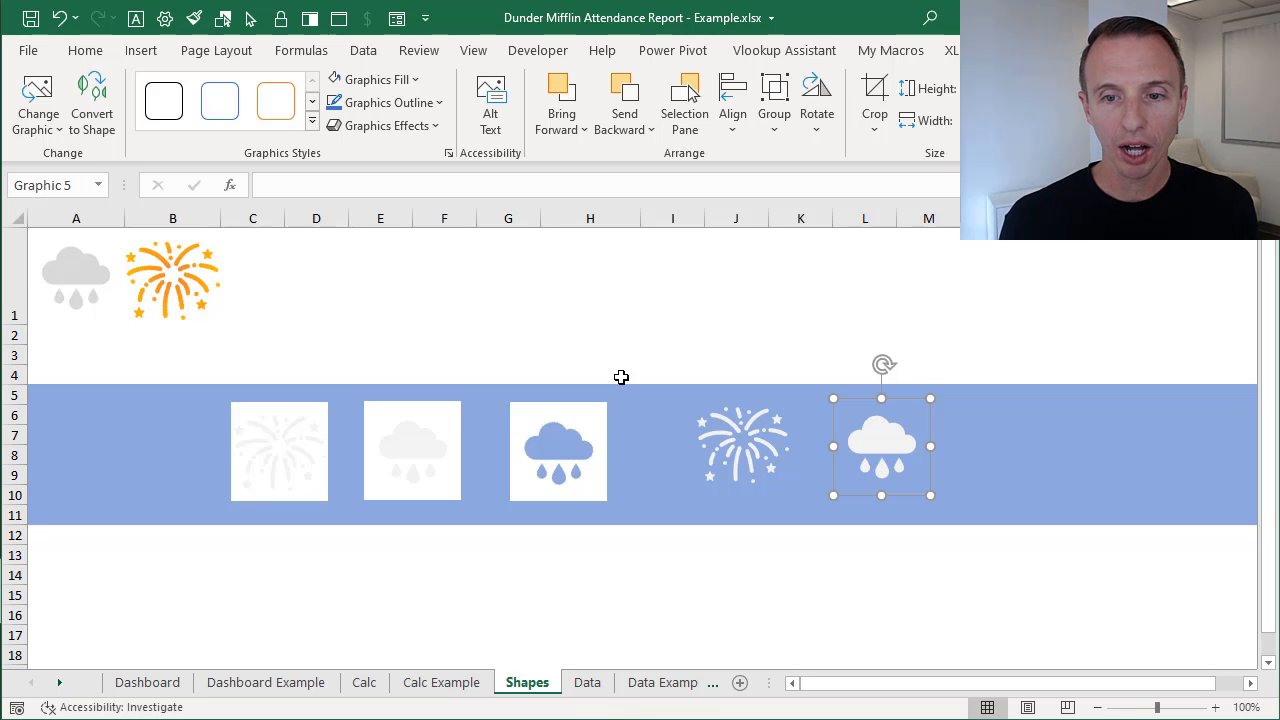
- Draw a rectangle covering the new fireworks icon across columns I to K, rows 5 to 10
{"action": "left_click", "coordinate": [140, 54]}
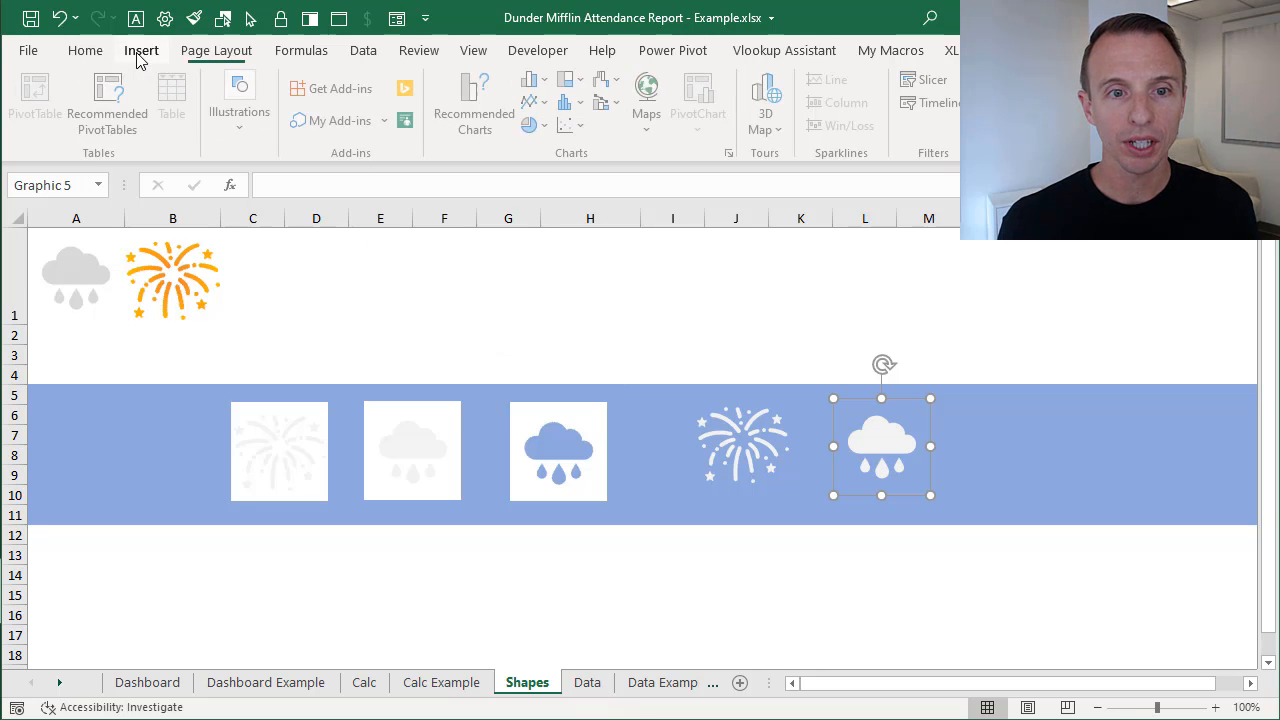
{"action": "left_click", "coordinate": [245, 115]}
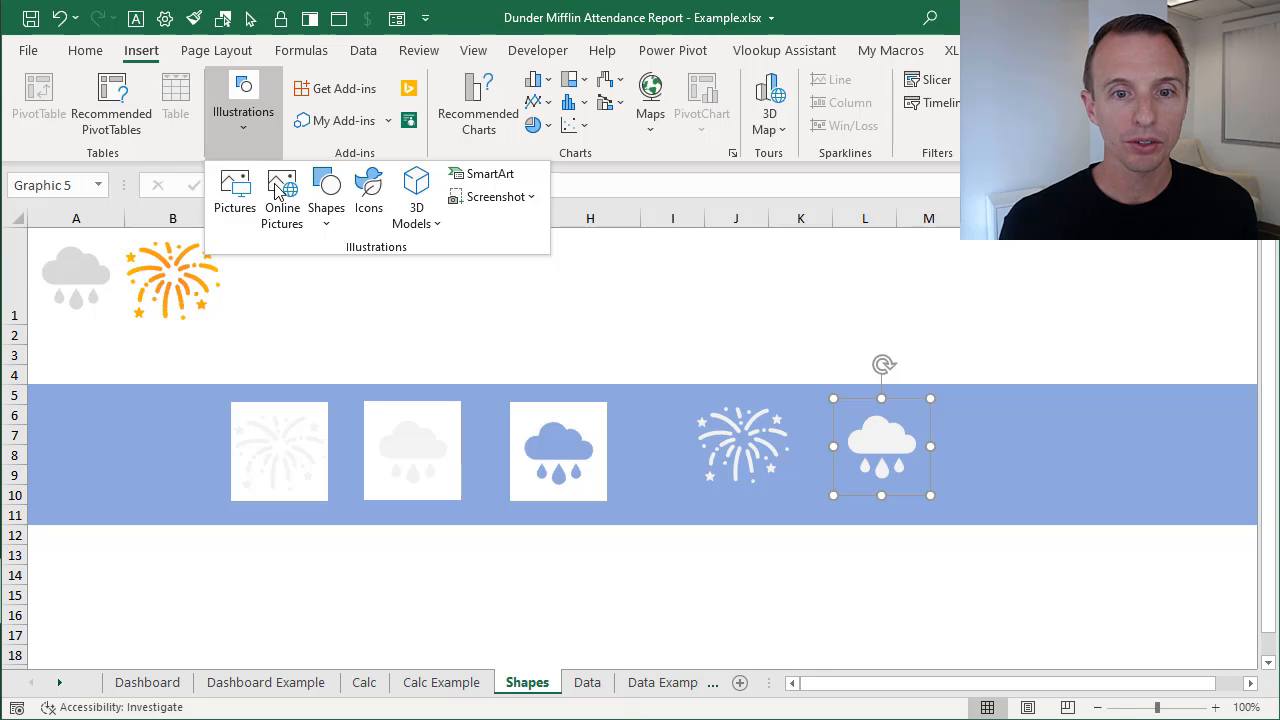
{"action": "left_click", "coordinate": [322, 205]}
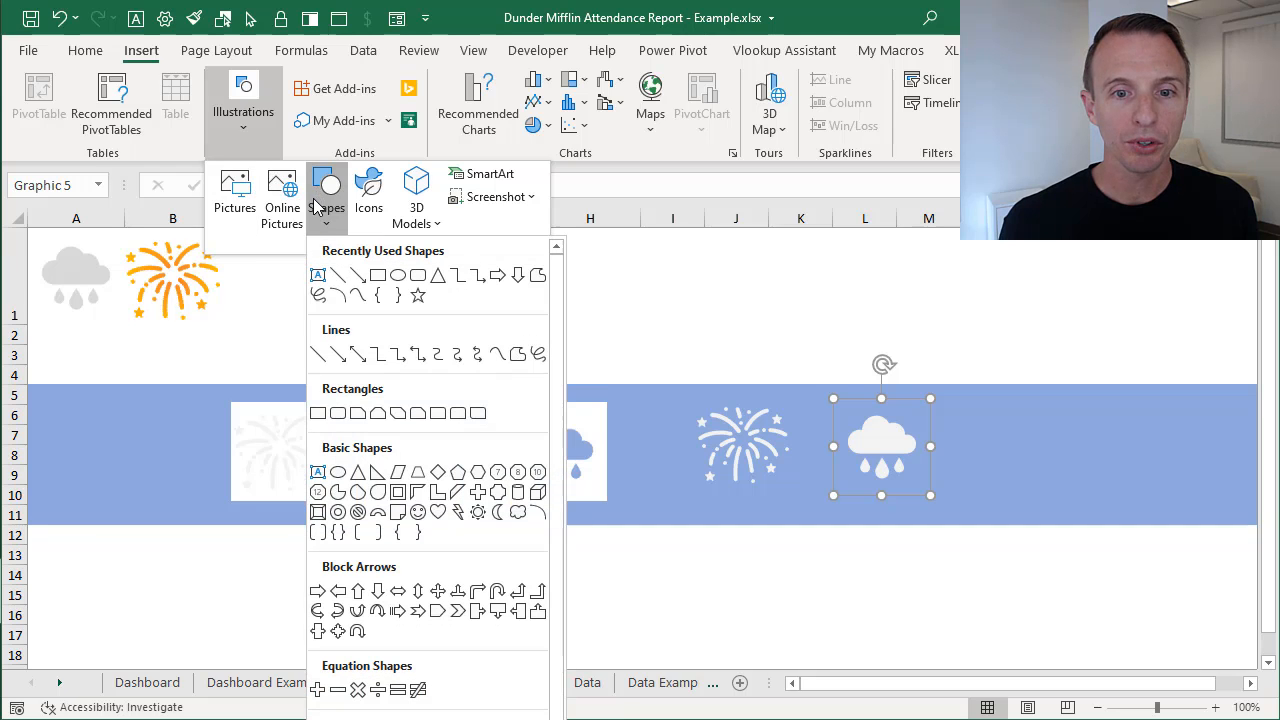
{"action": "left_click", "coordinate": [377, 276]}
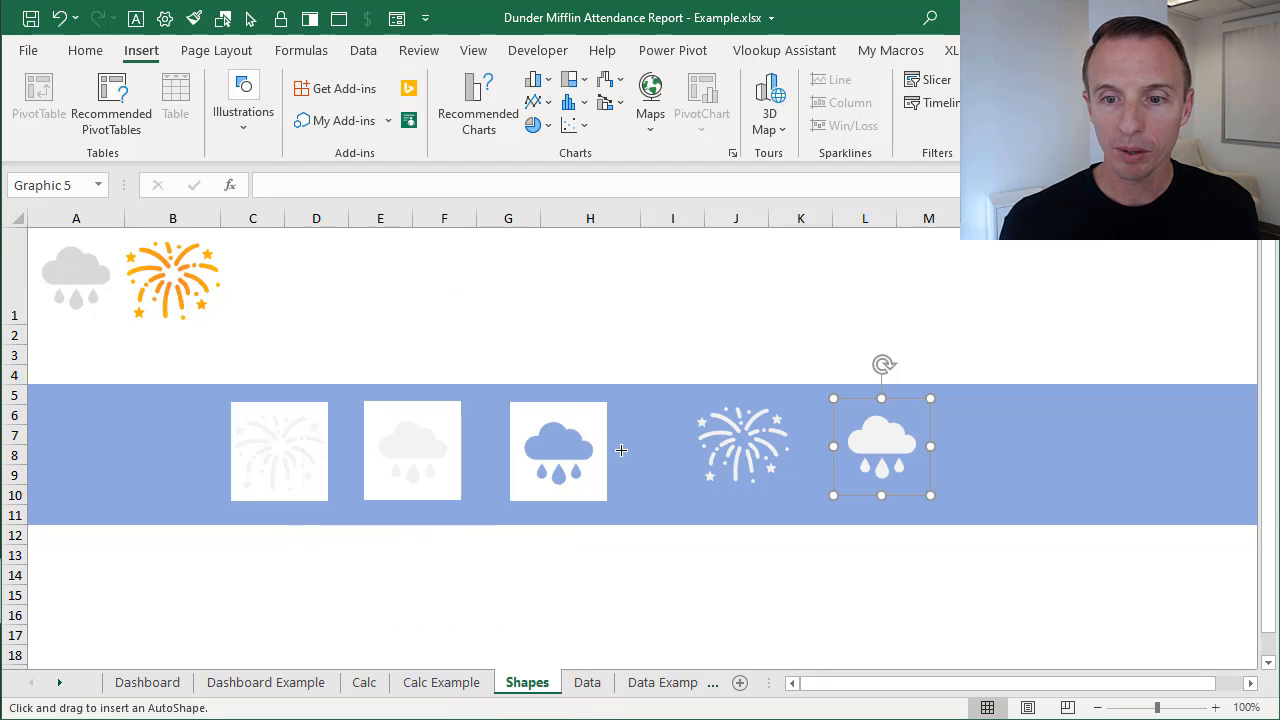
{"action": "left_click_drag", "start_coordinate": [683, 395], "coordinate": [799, 494]}
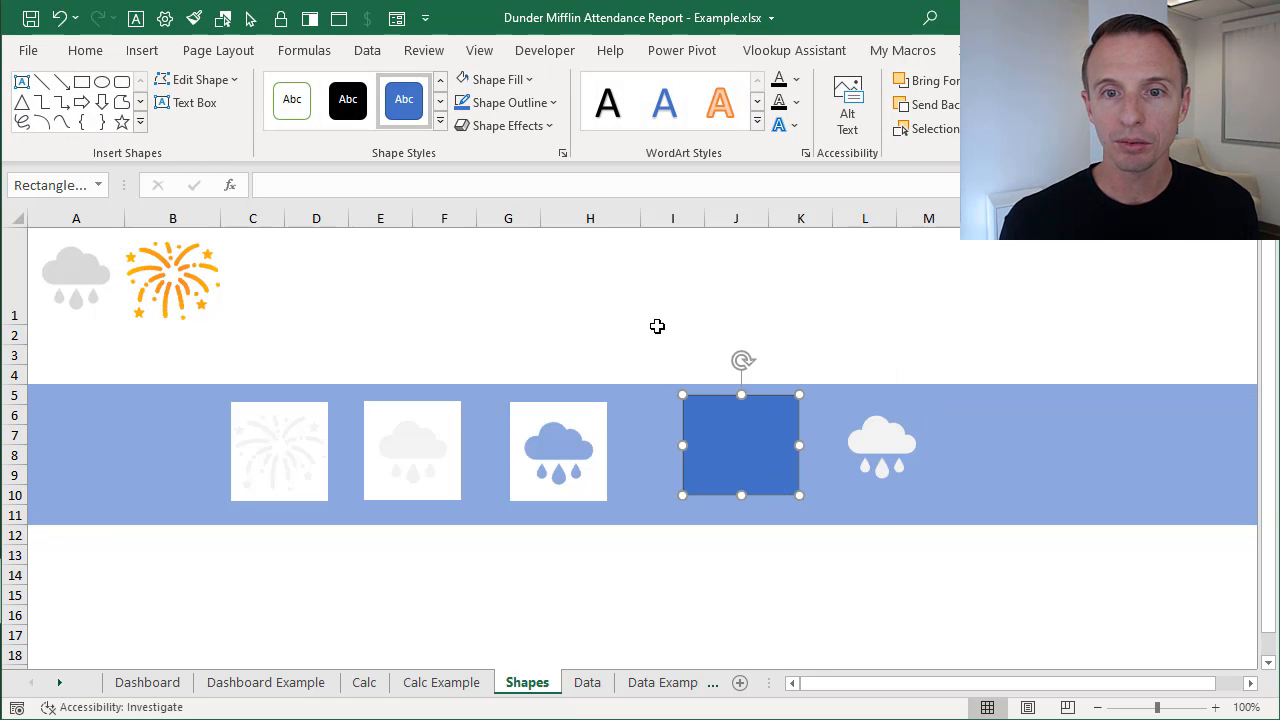
- Give the rectangle a white fill and no outline
{"action": "left_click", "coordinate": [495, 80]}
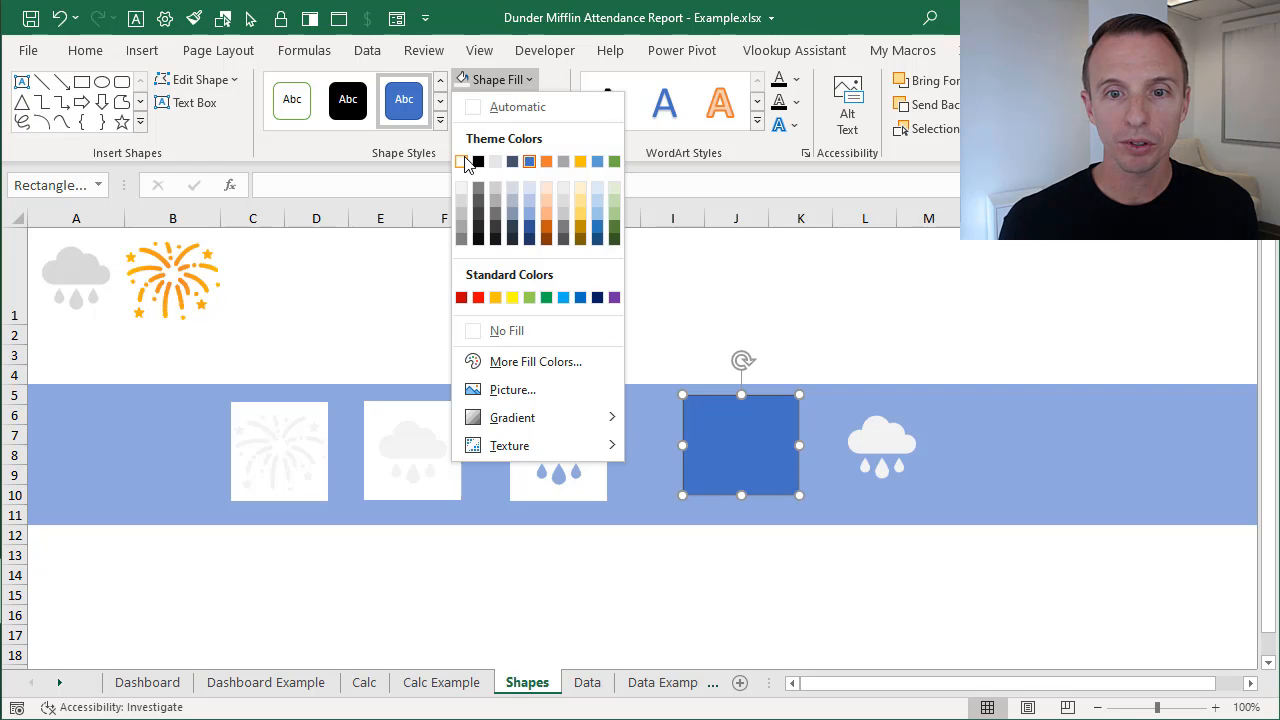
{"action": "left_click", "coordinate": [465, 163]}
{"action": "left_click", "coordinate": [466, 102]}
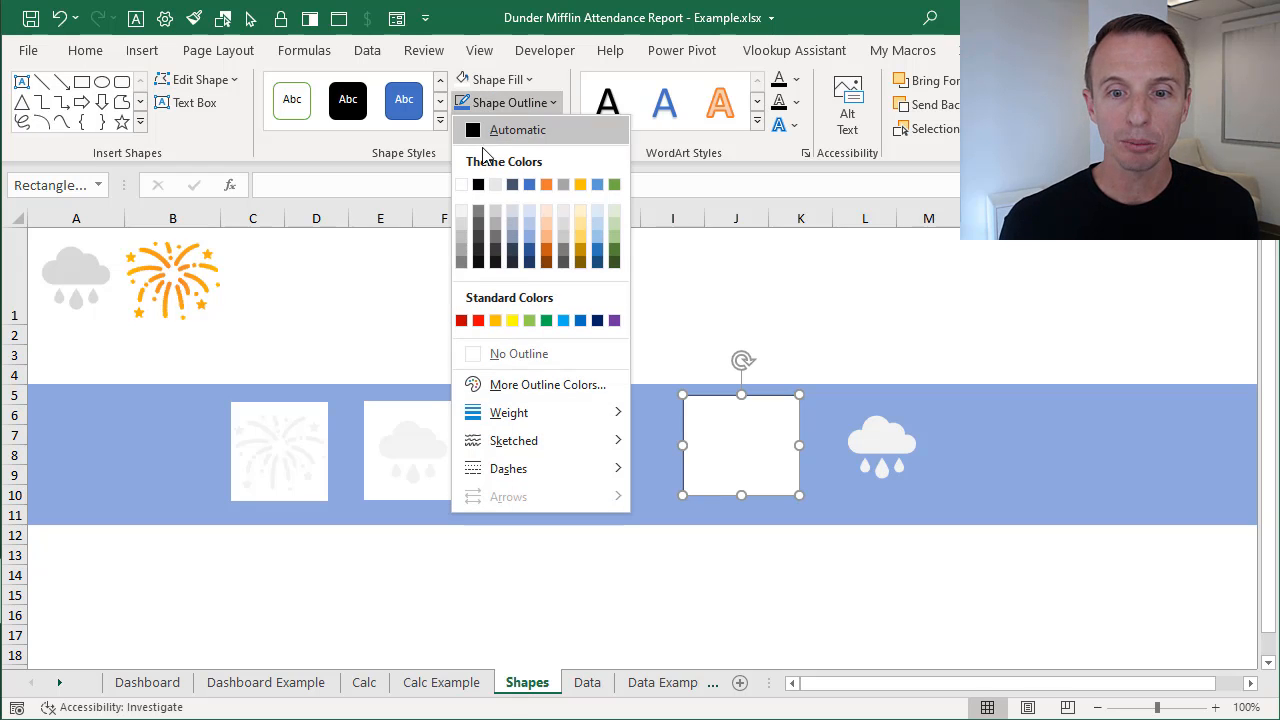
{"action": "left_click", "coordinate": [520, 356]}
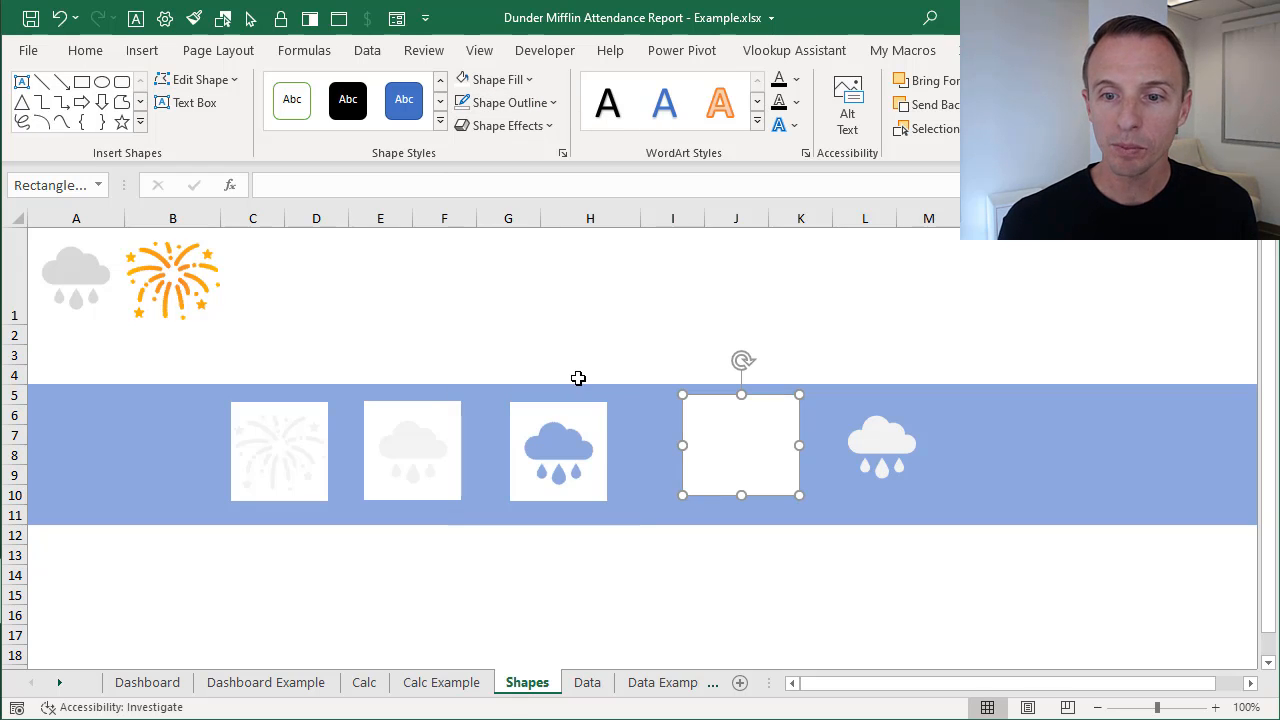
- Send the white rectangle behind the fireworks icon and narrow both of its sides to fit more closely around the icon
{"action": "right_click", "coordinate": [707, 398]}
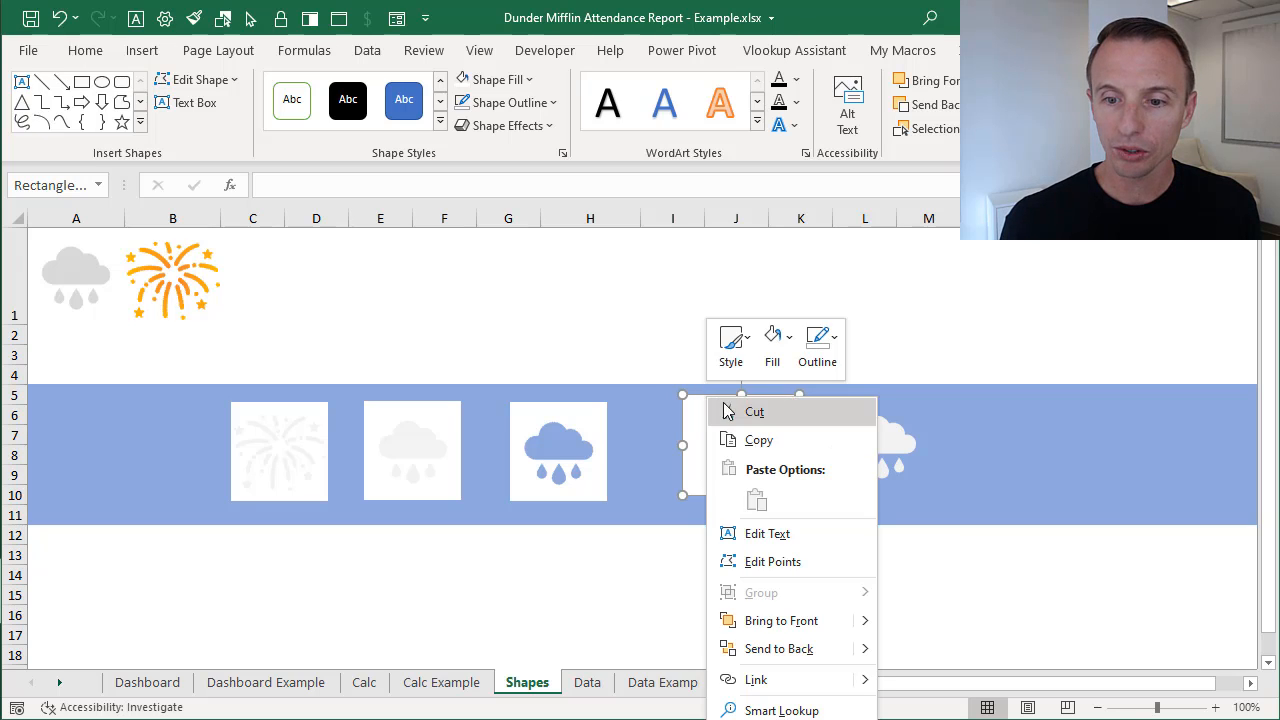
{"action": "left_click", "coordinate": [843, 650]}
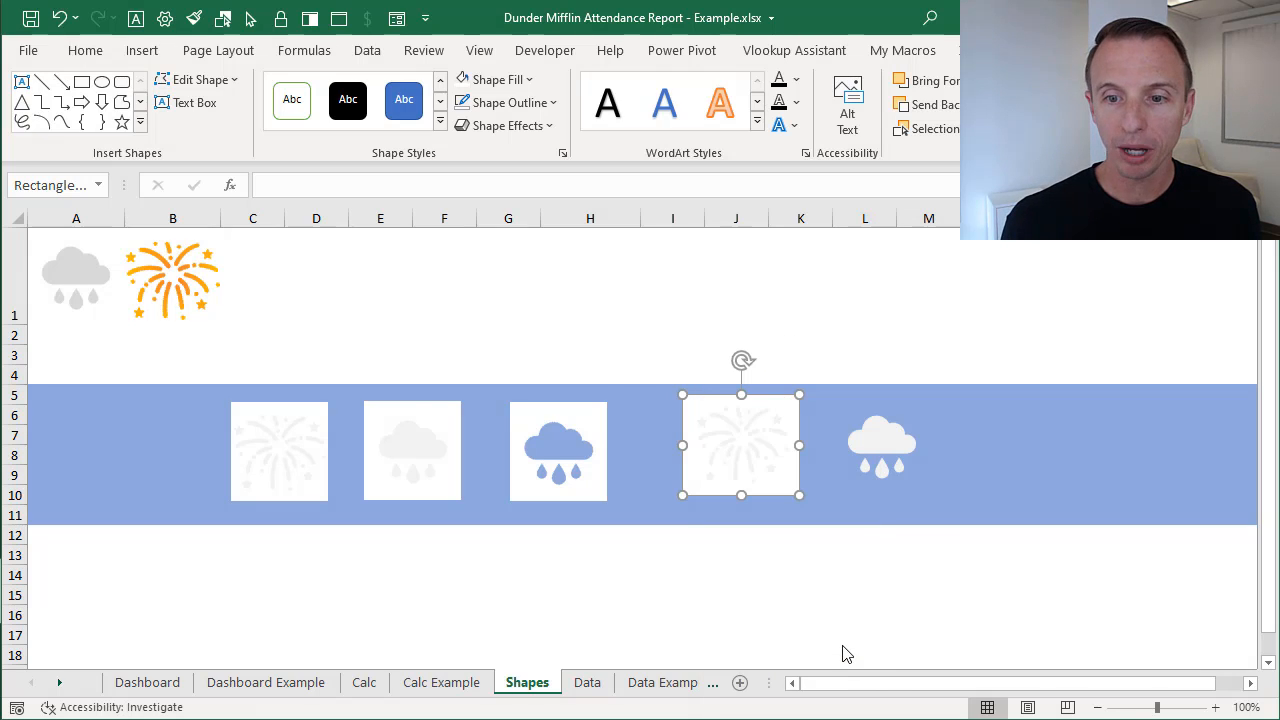
{"action": "left_click", "coordinate": [754, 443]}
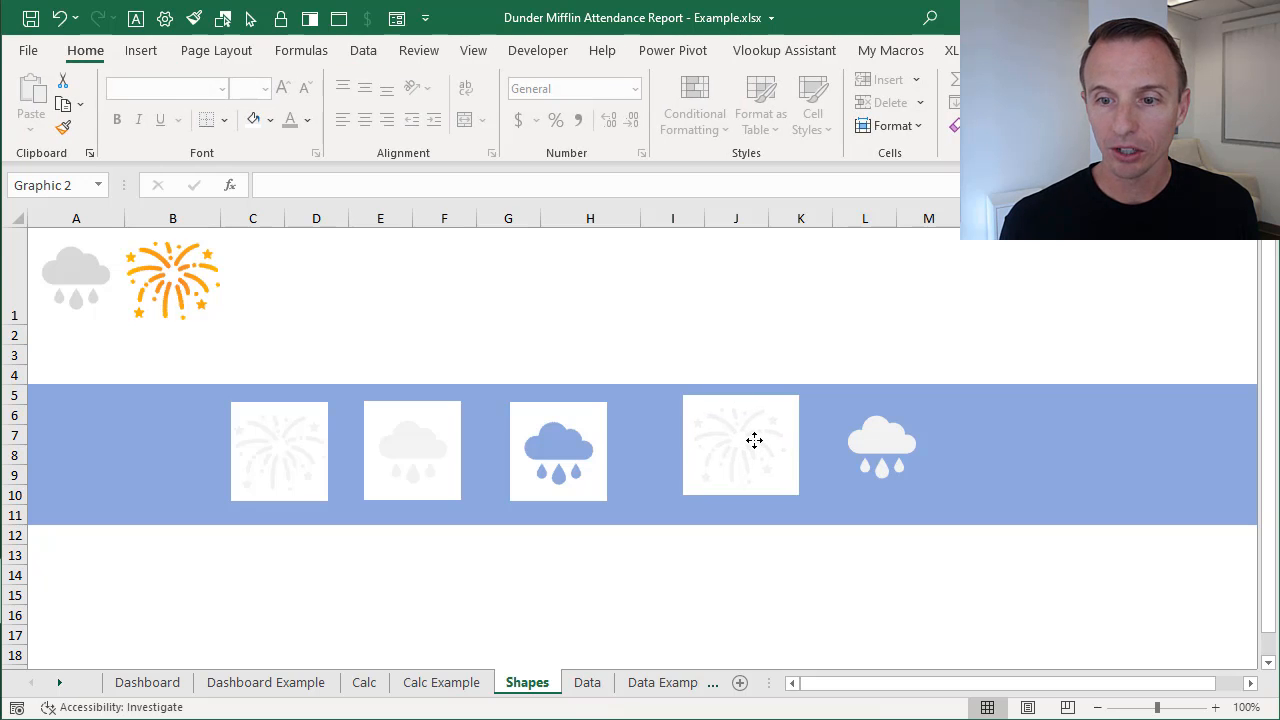
{"action": "left_click", "coordinate": [755, 440]}
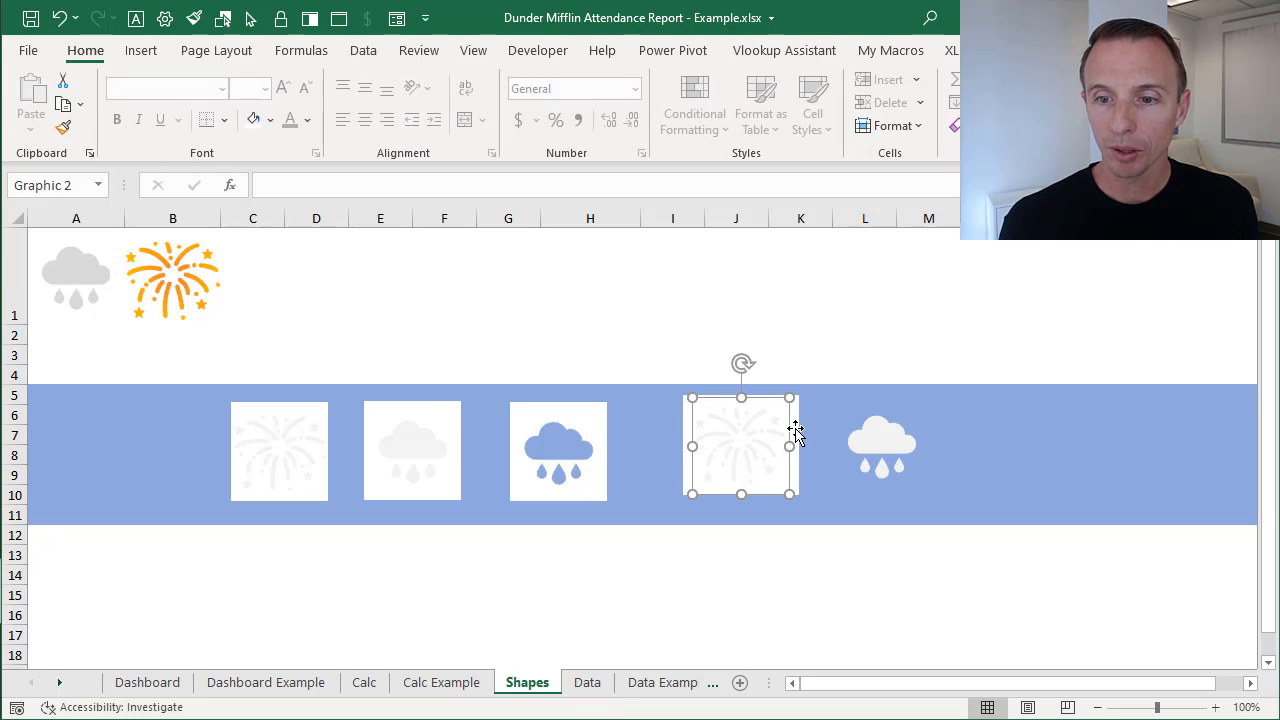
{"action": "left_click_drag", "start_coordinate": [799, 445], "coordinate": [794, 446]}
{"action": "left_click_drag", "start_coordinate": [681, 448], "coordinate": [685, 448]}
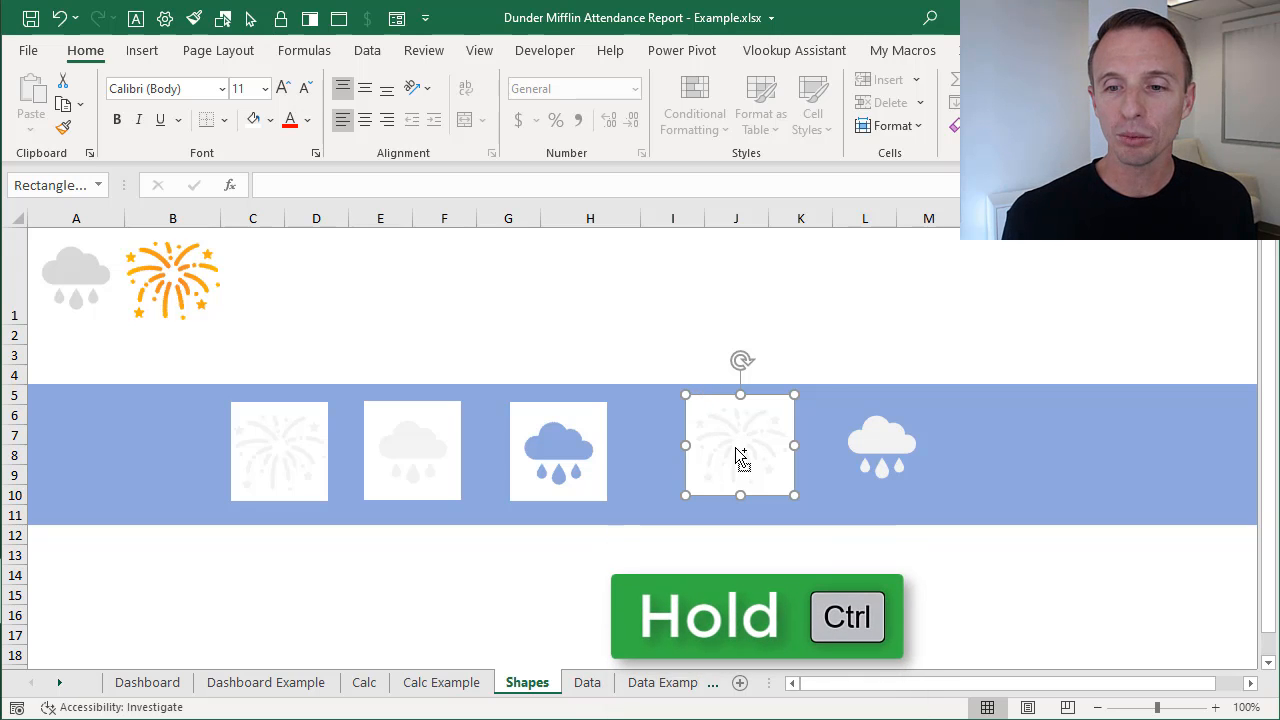
- Select the fireworks icon together with its white rectangle and group them
{"action": "left_click_drag", "start_coordinate": [737, 450], "coordinate": [735, 447]}
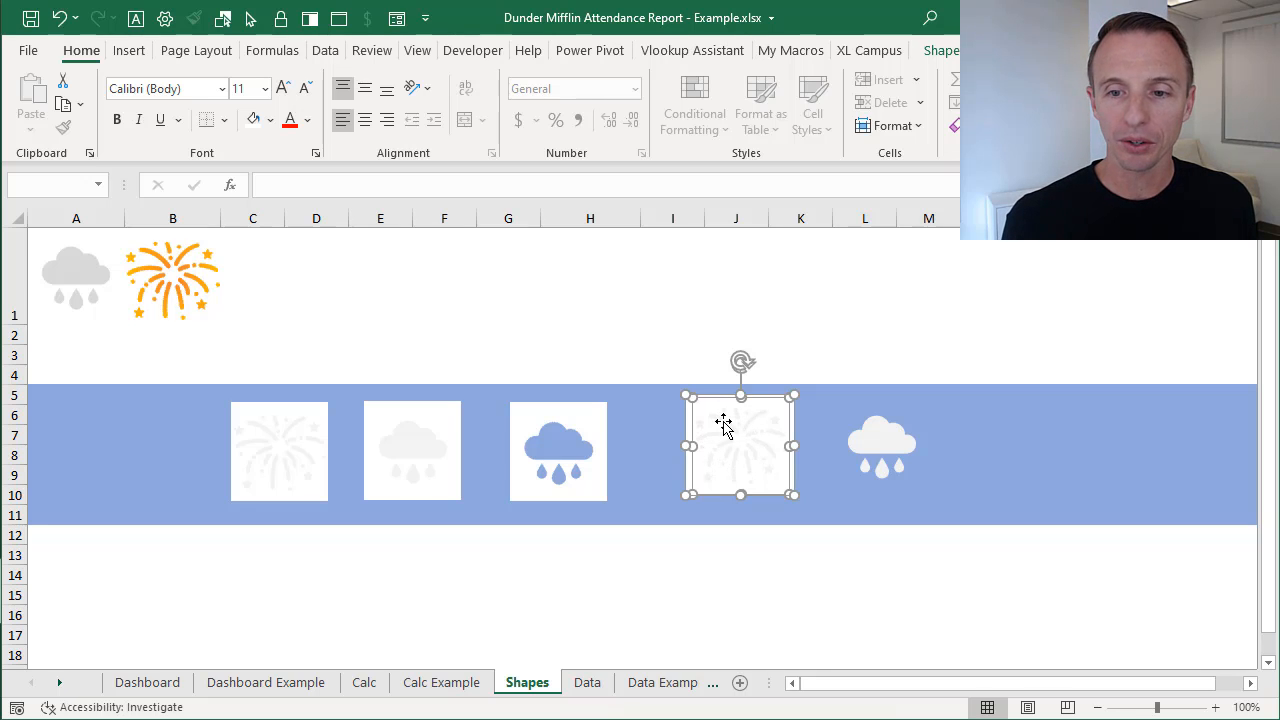
{"action": "right_click", "coordinate": [716, 407]}
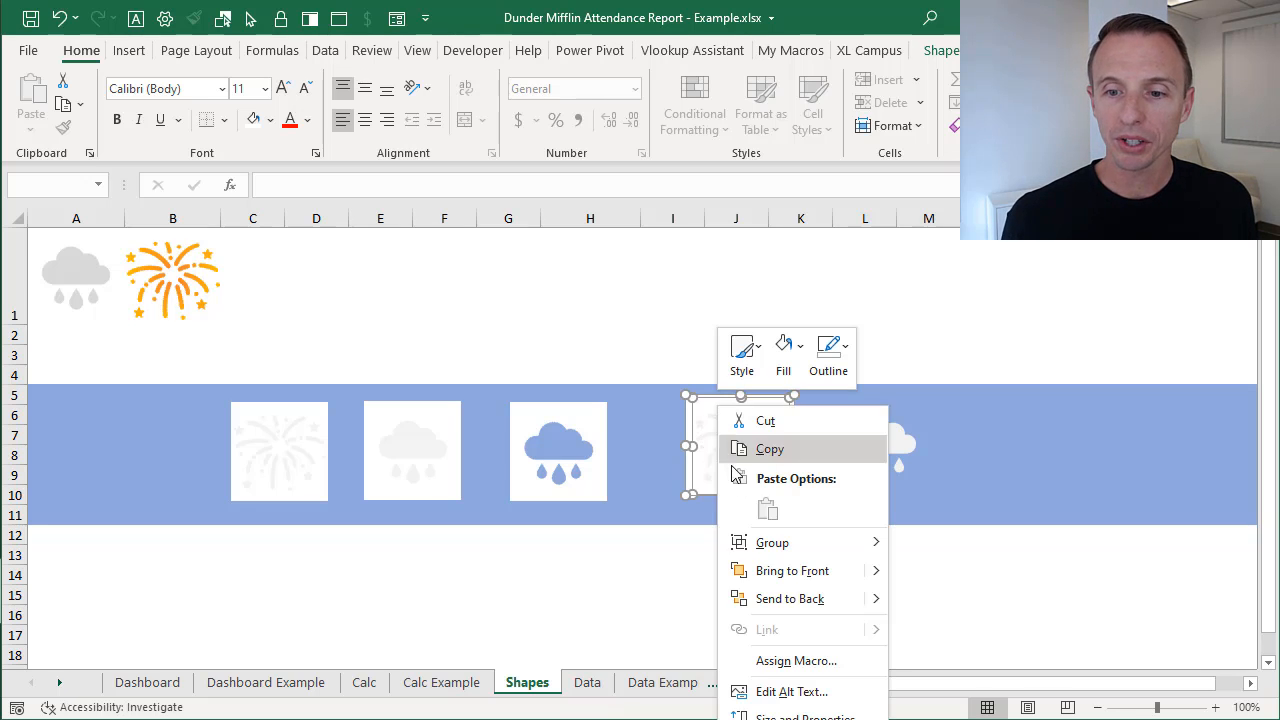
{"action": "mouse_move", "coordinate": [808, 545]}
{"action": "left_click", "coordinate": [900, 542]}
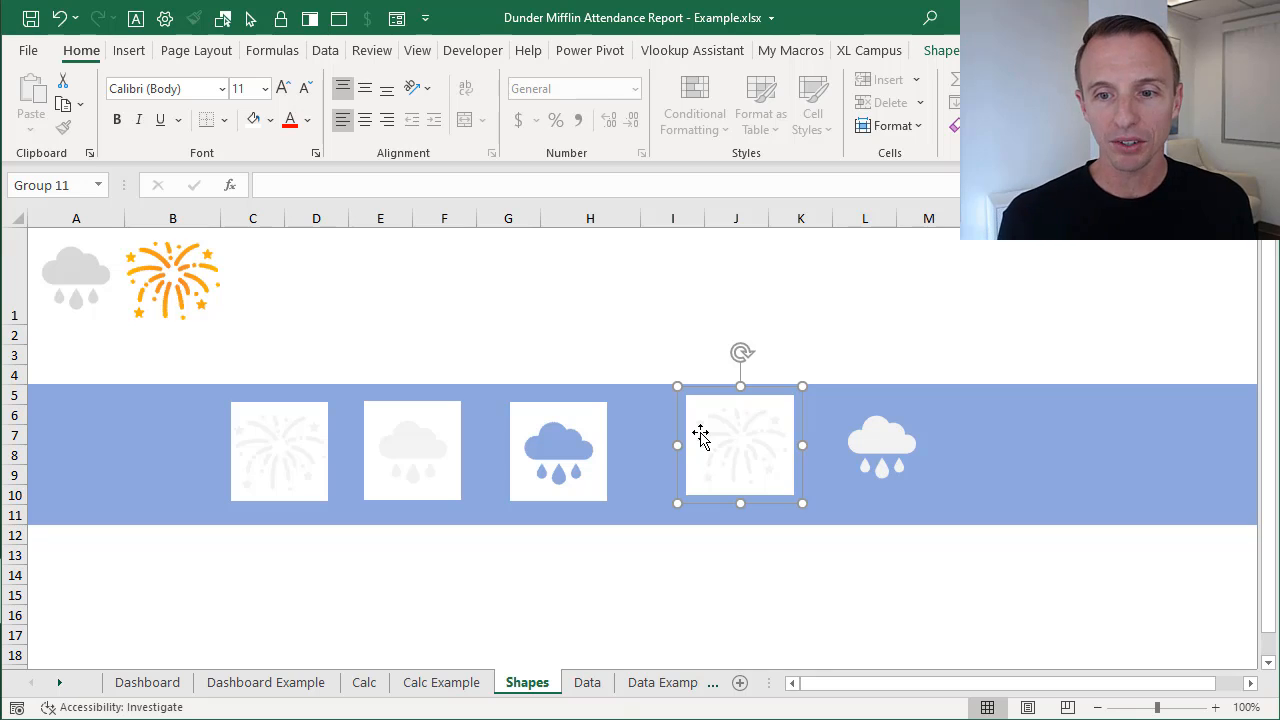
- Copy the grouped fireworks icon, paste it as a picture at K1, and place the picture on the blue band beside the rain cloud
{"action": "right_click", "coordinate": [706, 391]}
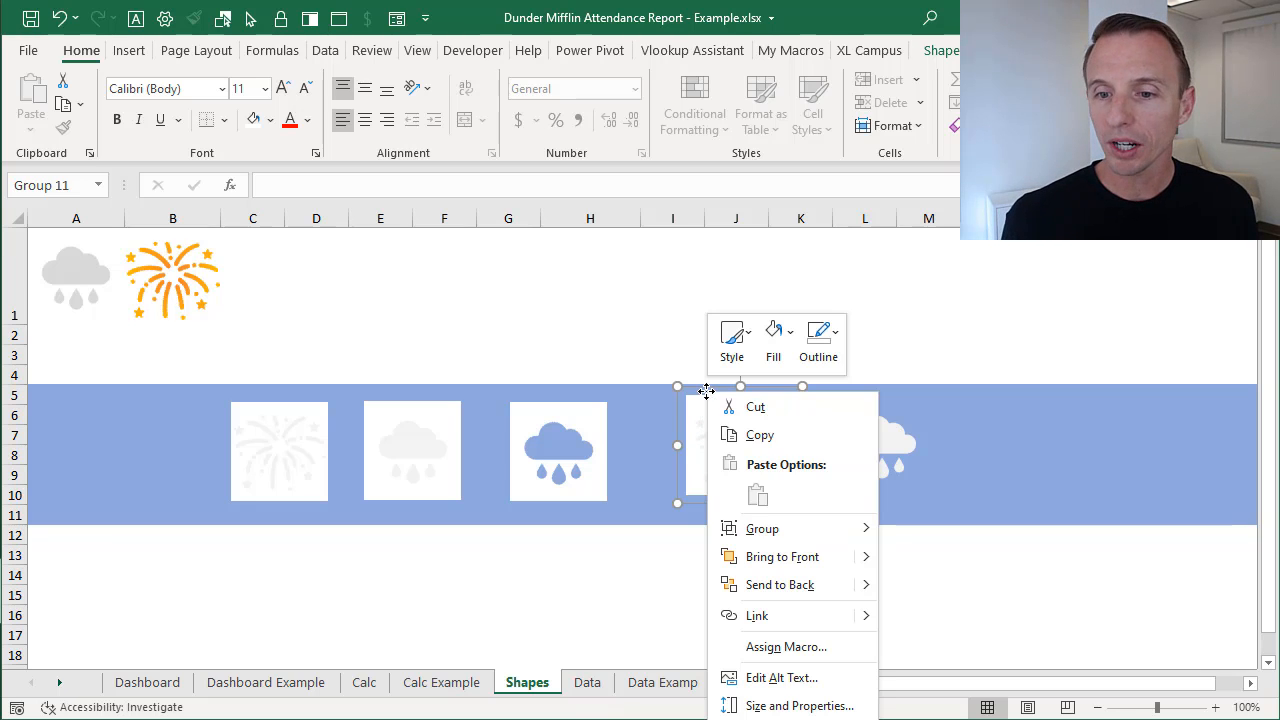
{"action": "left_click", "coordinate": [758, 435]}
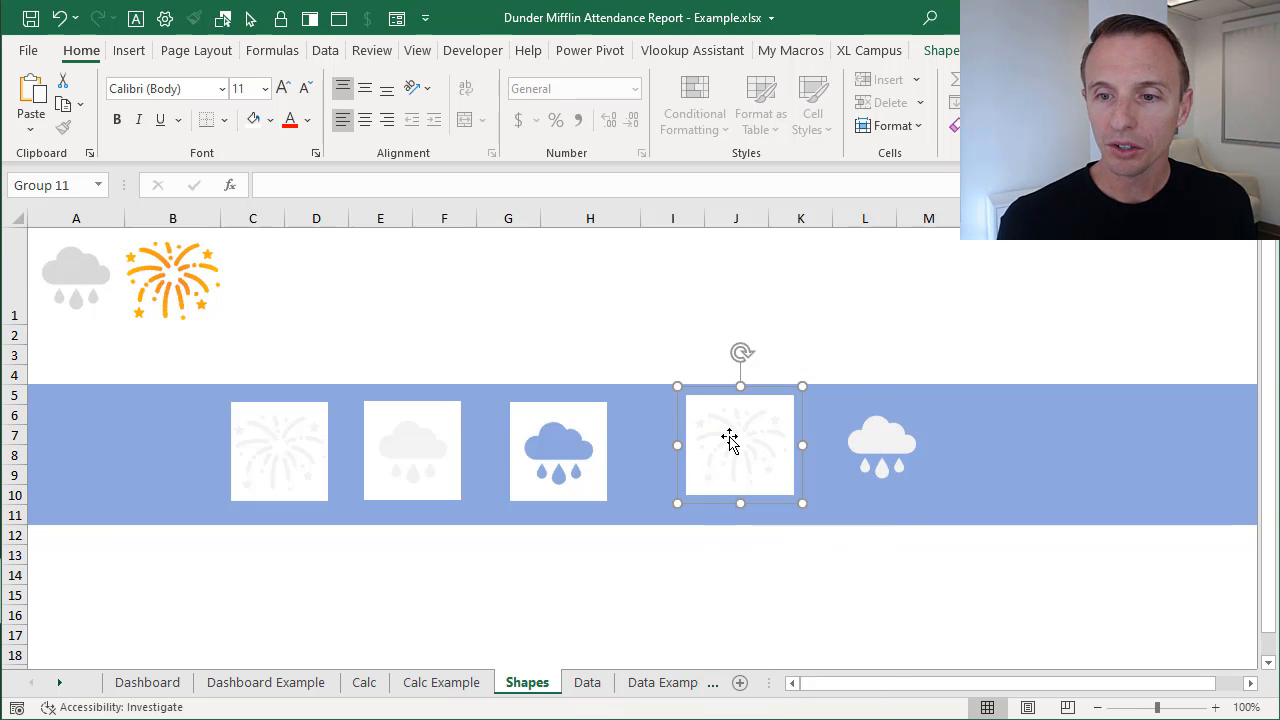
{"action": "left_click", "coordinate": [820, 257]}
{"action": "right_click", "coordinate": [822, 262]}
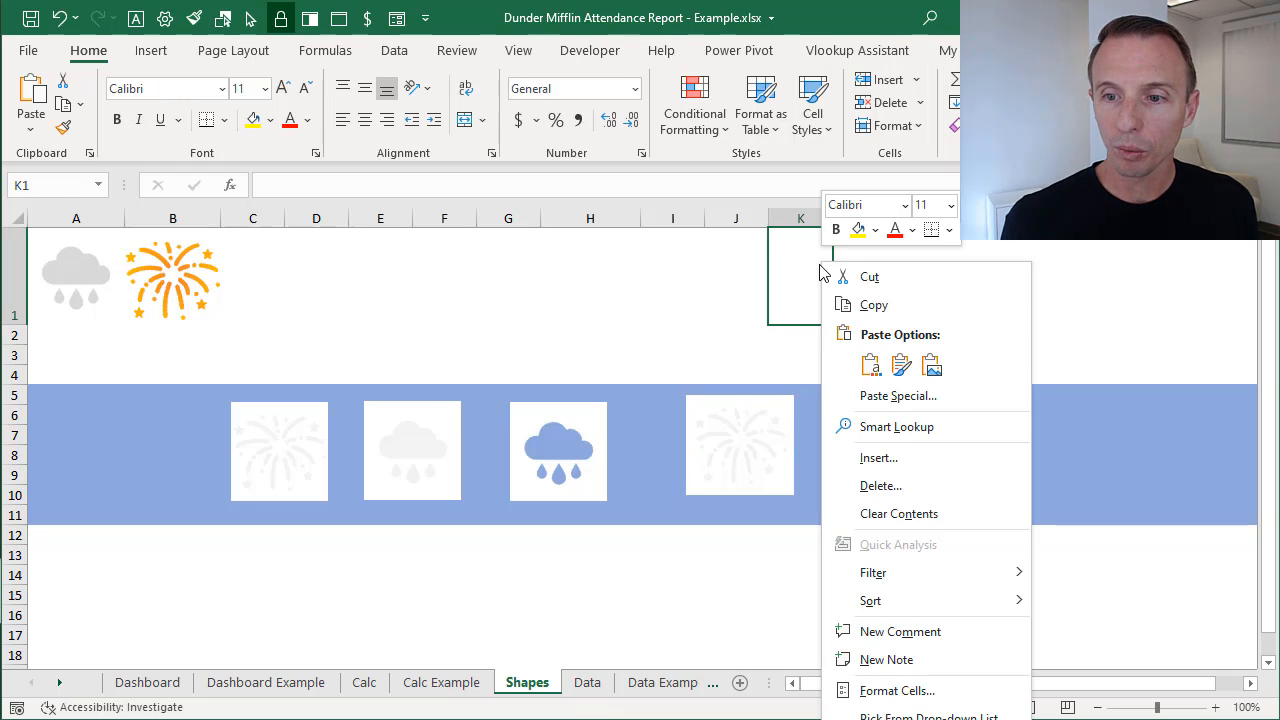
{"action": "left_click", "coordinate": [931, 366]}
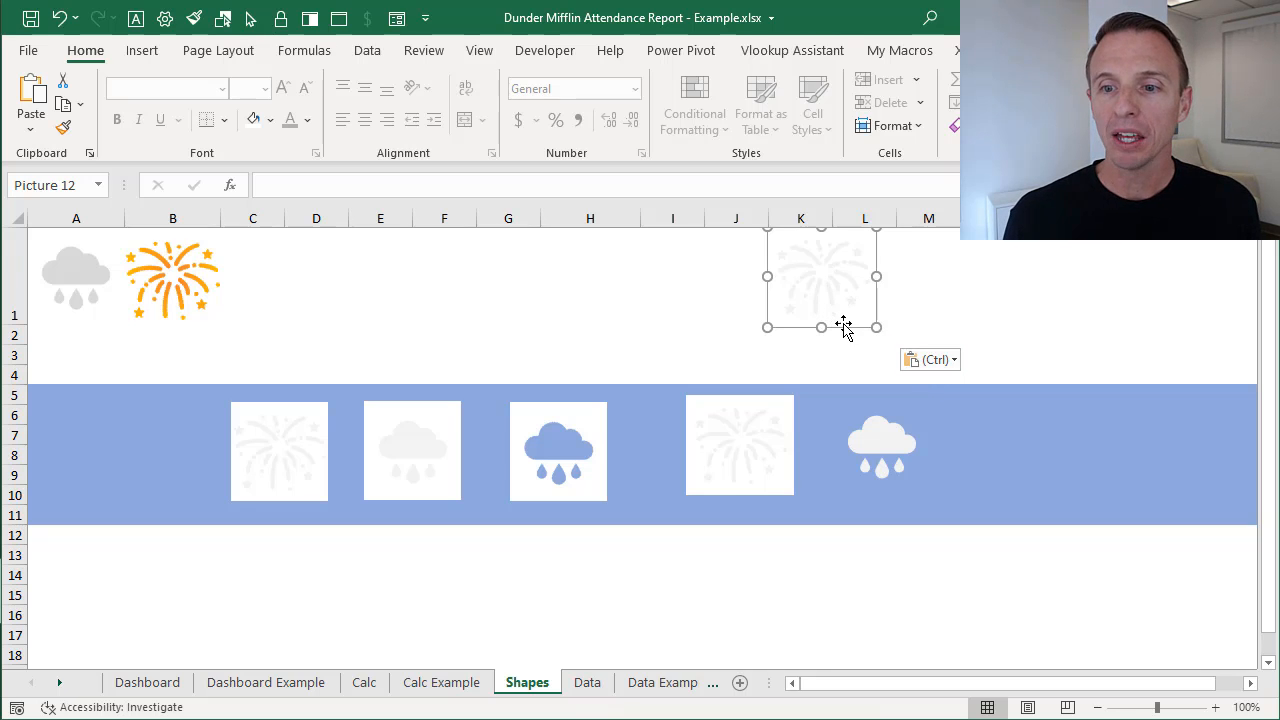
{"action": "left_click_drag", "start_coordinate": [844, 333], "coordinate": [1011, 503]}
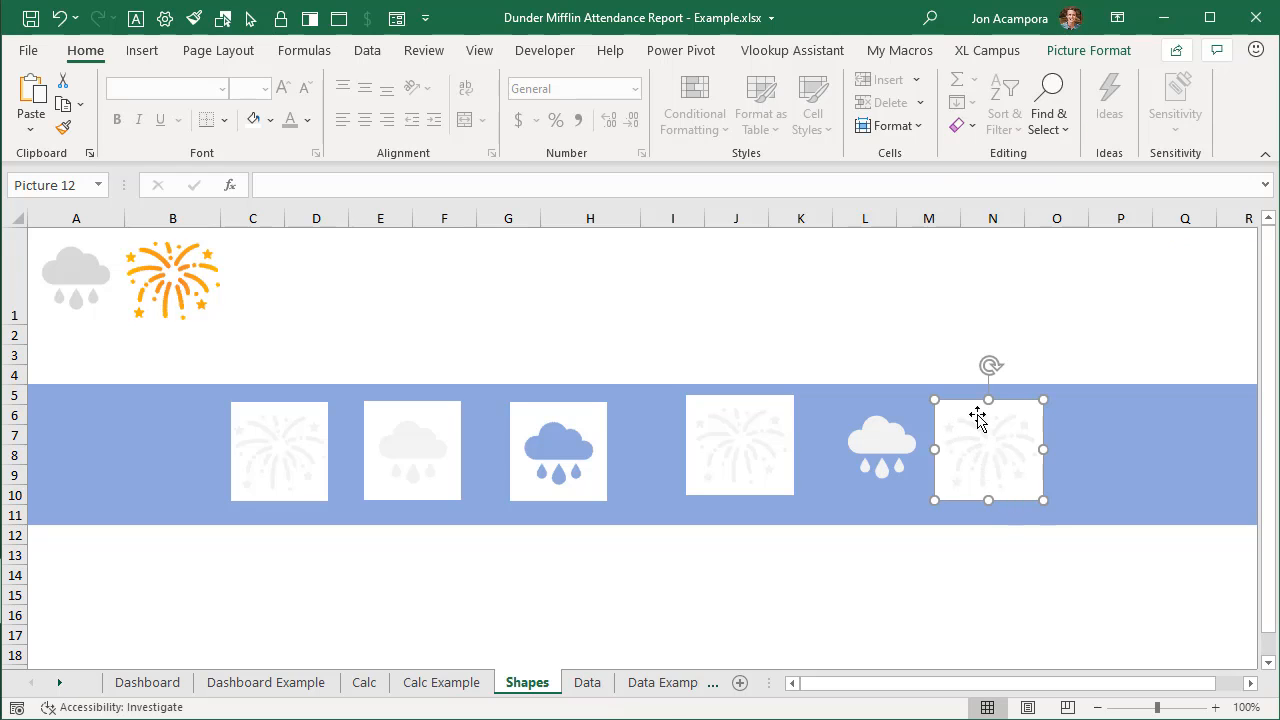
- Set the light fireworks color in the pasted picture as transparent
{"action": "left_click", "coordinate": [1061, 58]}
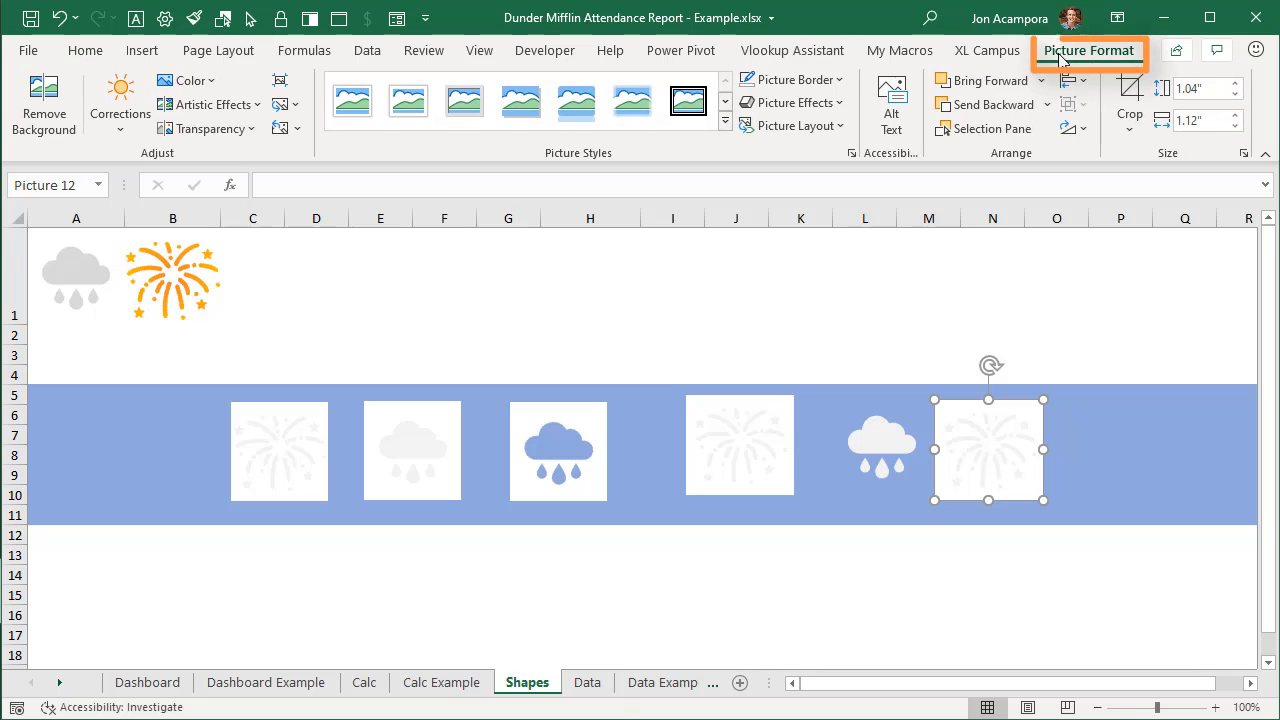
{"action": "left_click", "coordinate": [201, 83]}
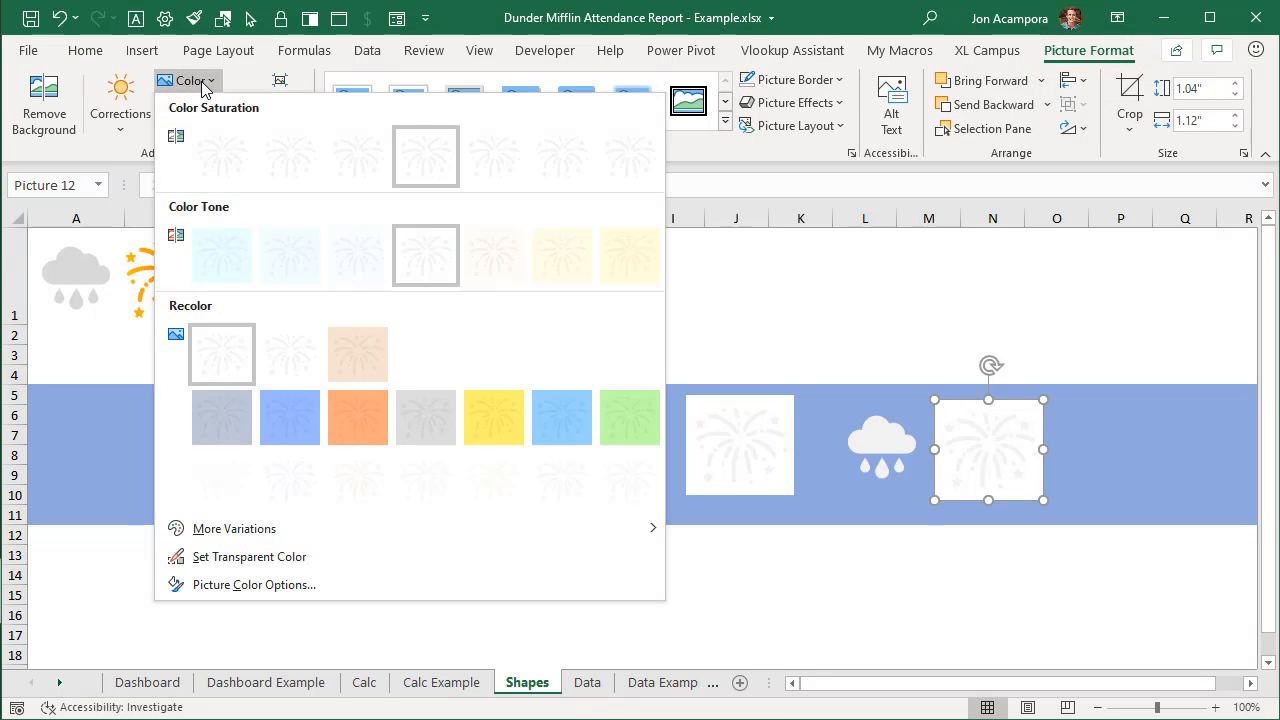
{"action": "left_click", "coordinate": [224, 557]}
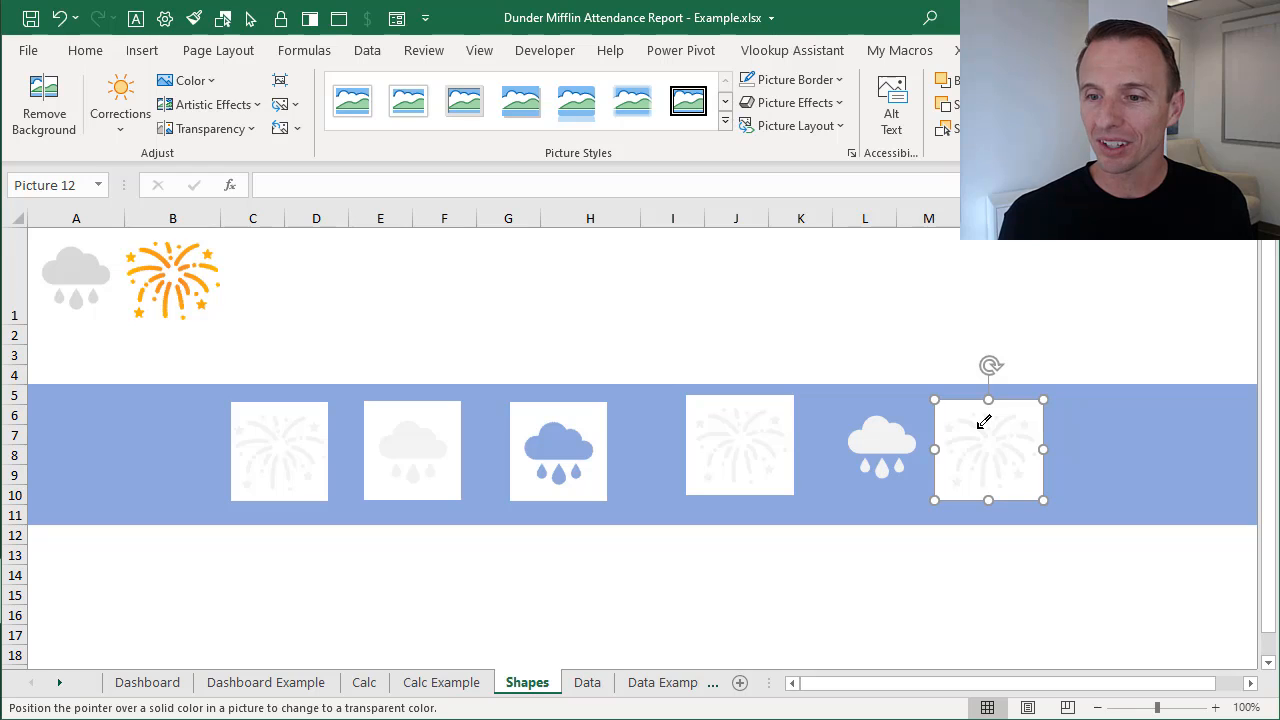
{"action": "left_click", "coordinate": [984, 423]}
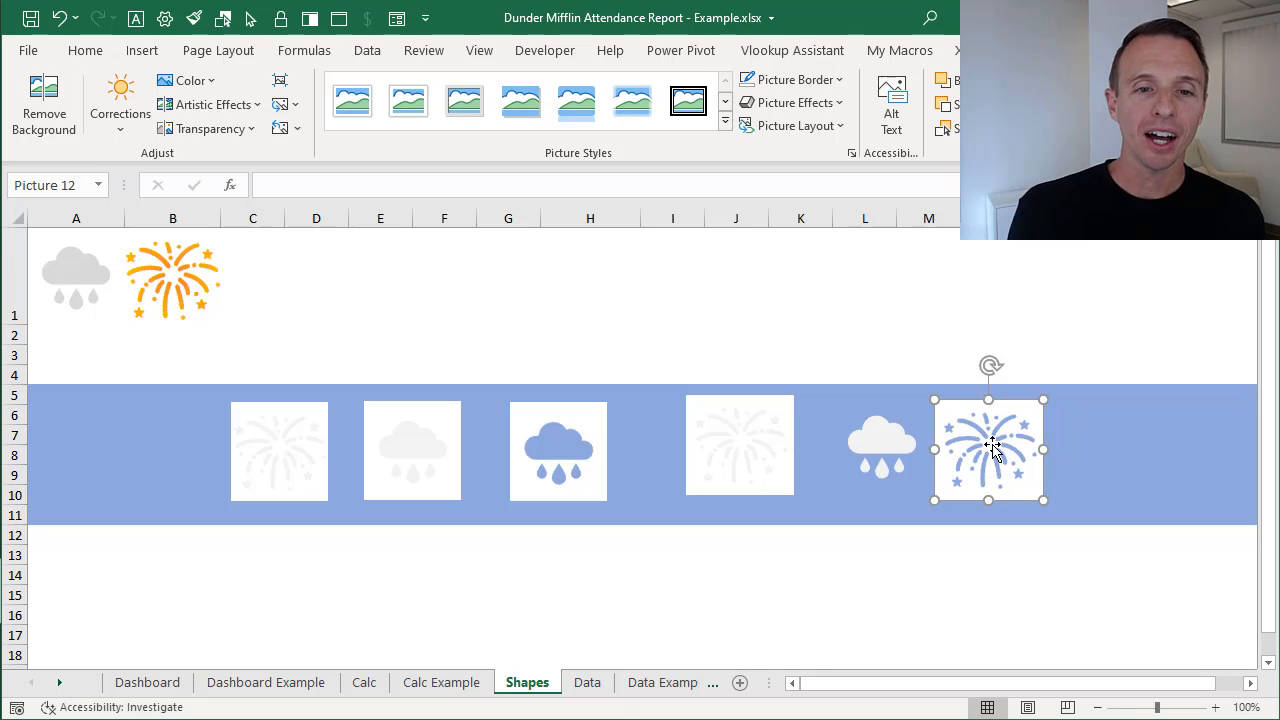
- Move the orange fireworks picture off cell B1 to columns C and D
{"action": "left_click", "coordinate": [177, 273]}
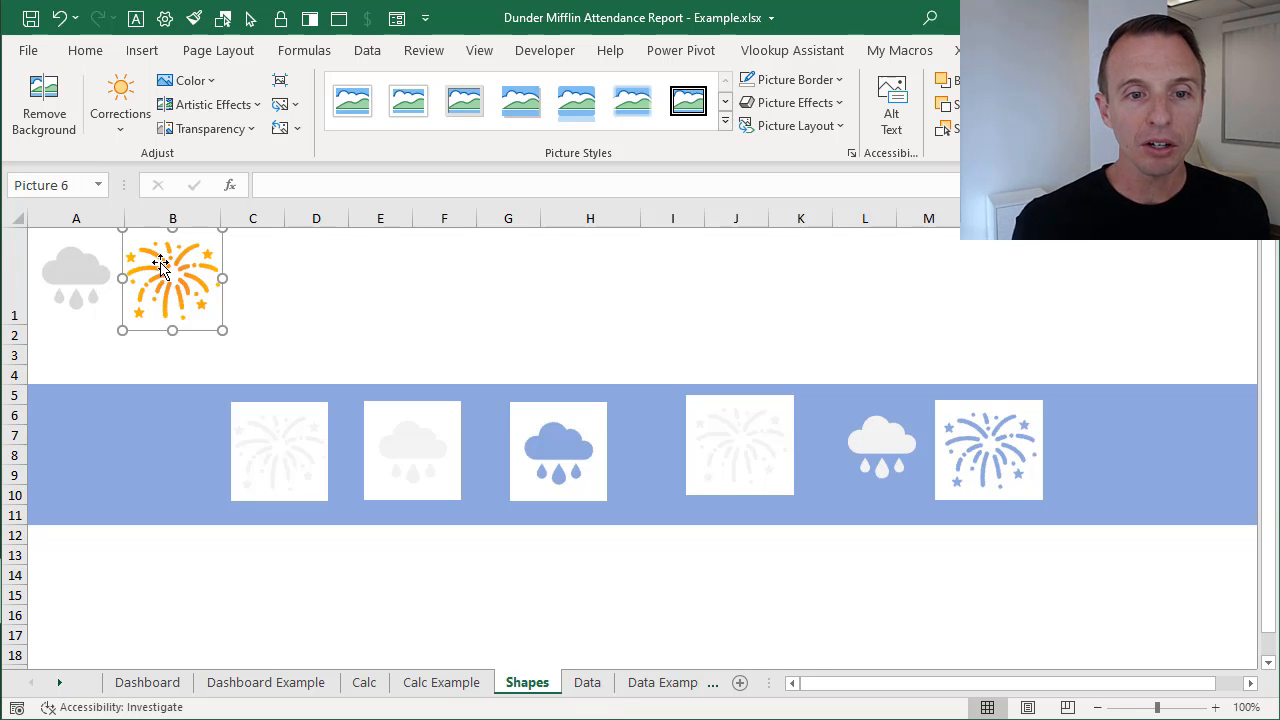
{"action": "left_click_drag", "start_coordinate": [164, 264], "coordinate": [263, 263]}
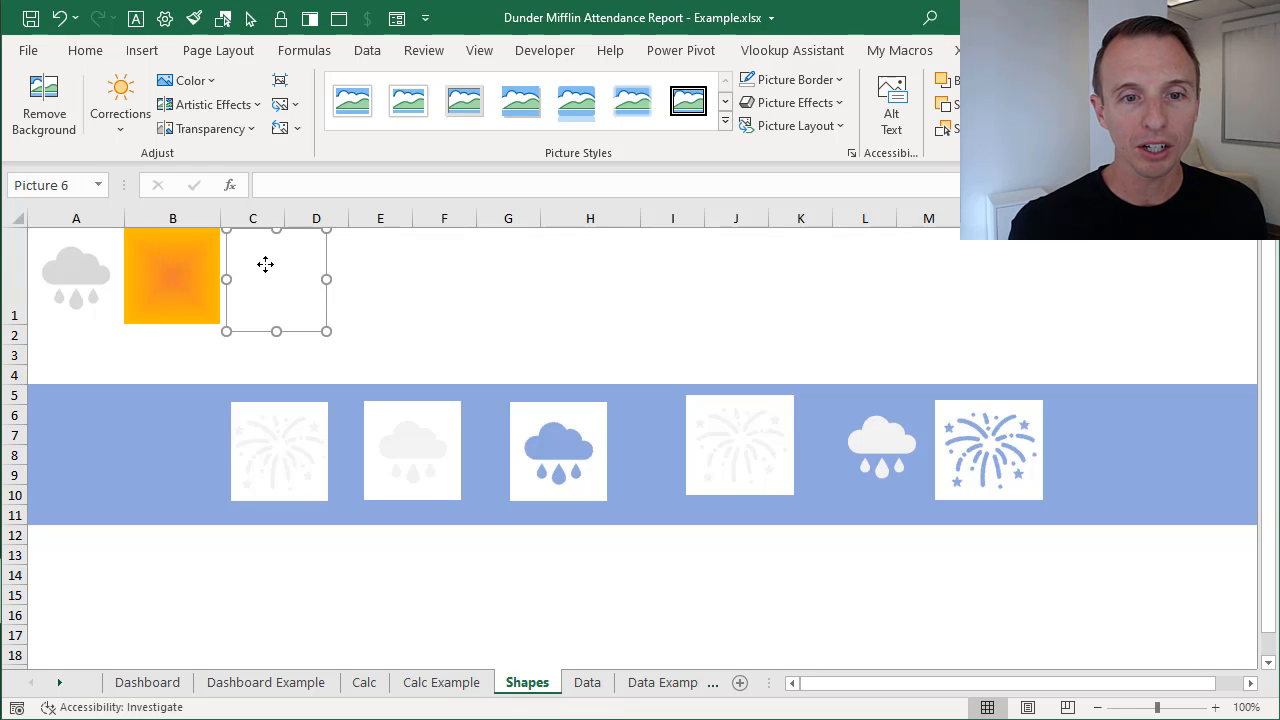
- From cell B1, list all conditional formatting rules for this worksheet in the rules manager
{"action": "left_click", "coordinate": [185, 248]}
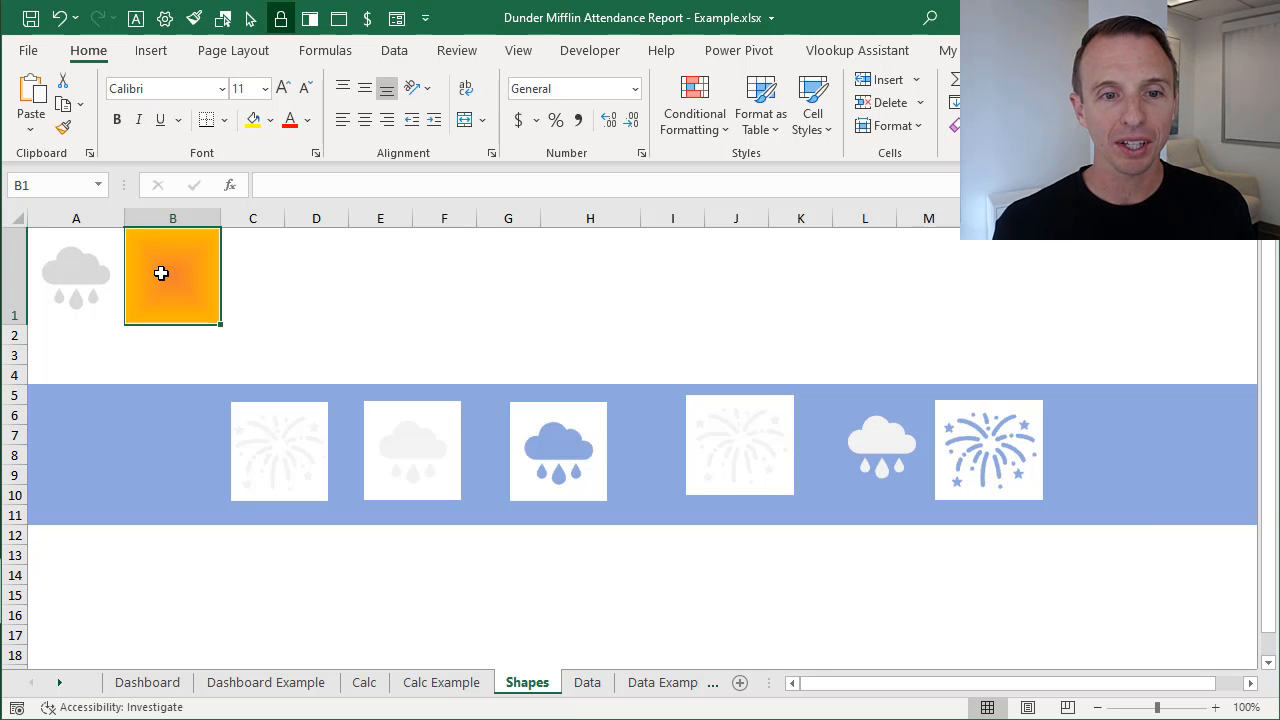
{"action": "left_click", "coordinate": [692, 126]}
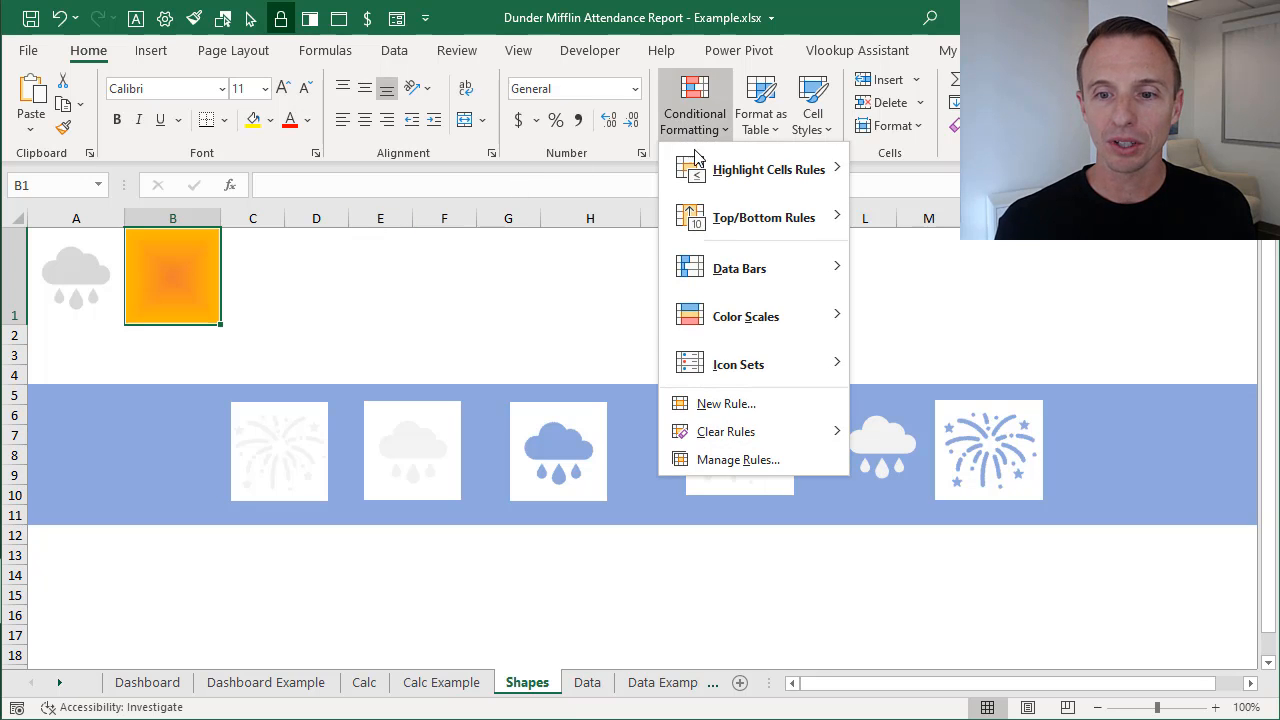
{"action": "left_click", "coordinate": [730, 460]}
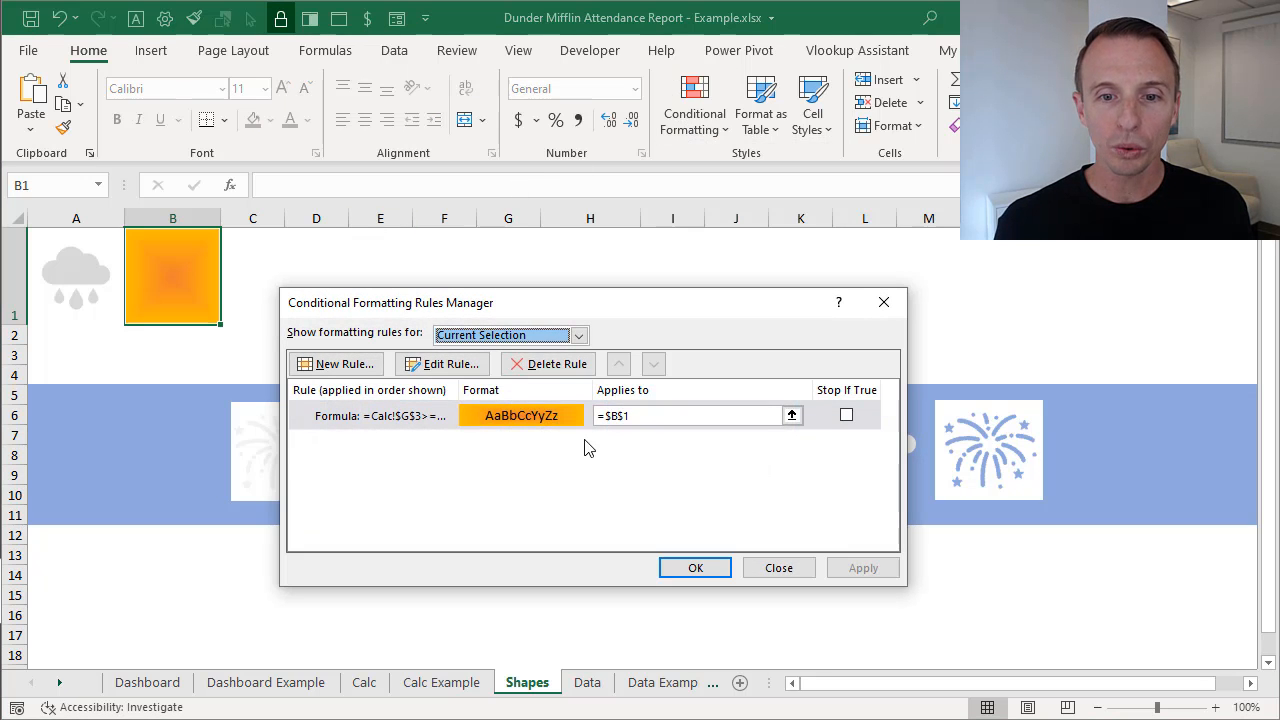
{"action": "left_click", "coordinate": [472, 338]}
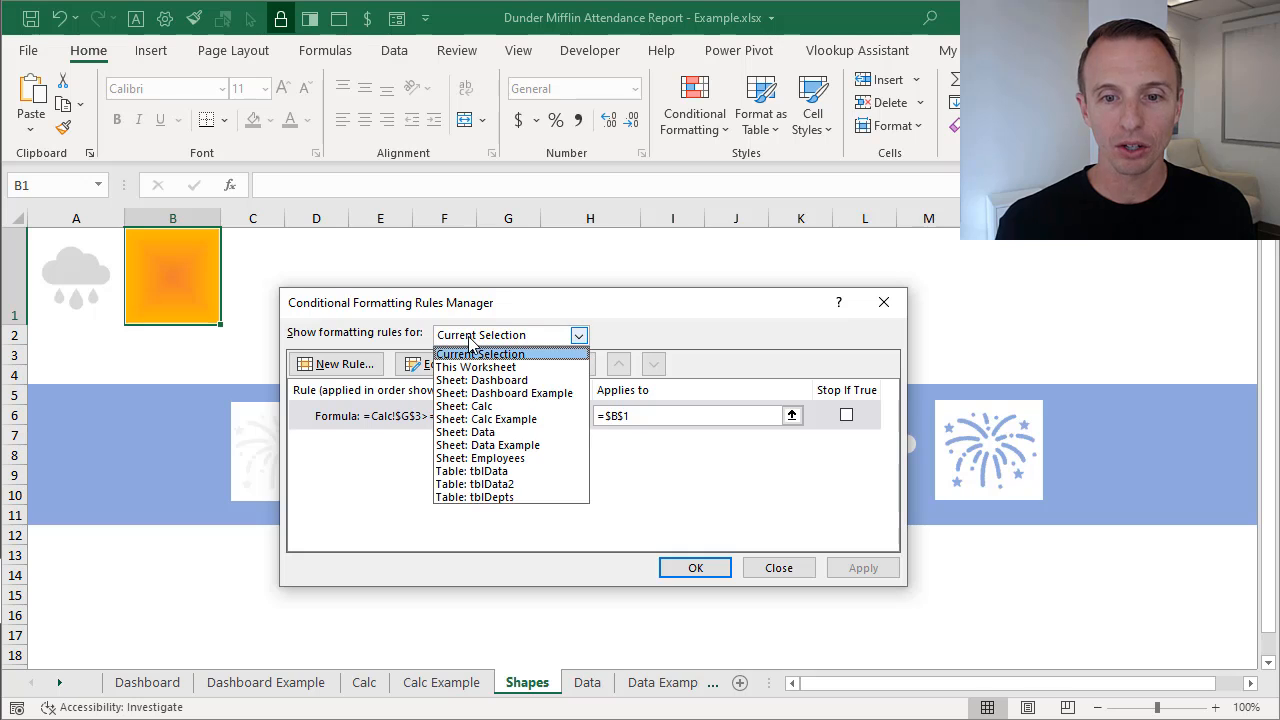
{"action": "left_click", "coordinate": [470, 367]}
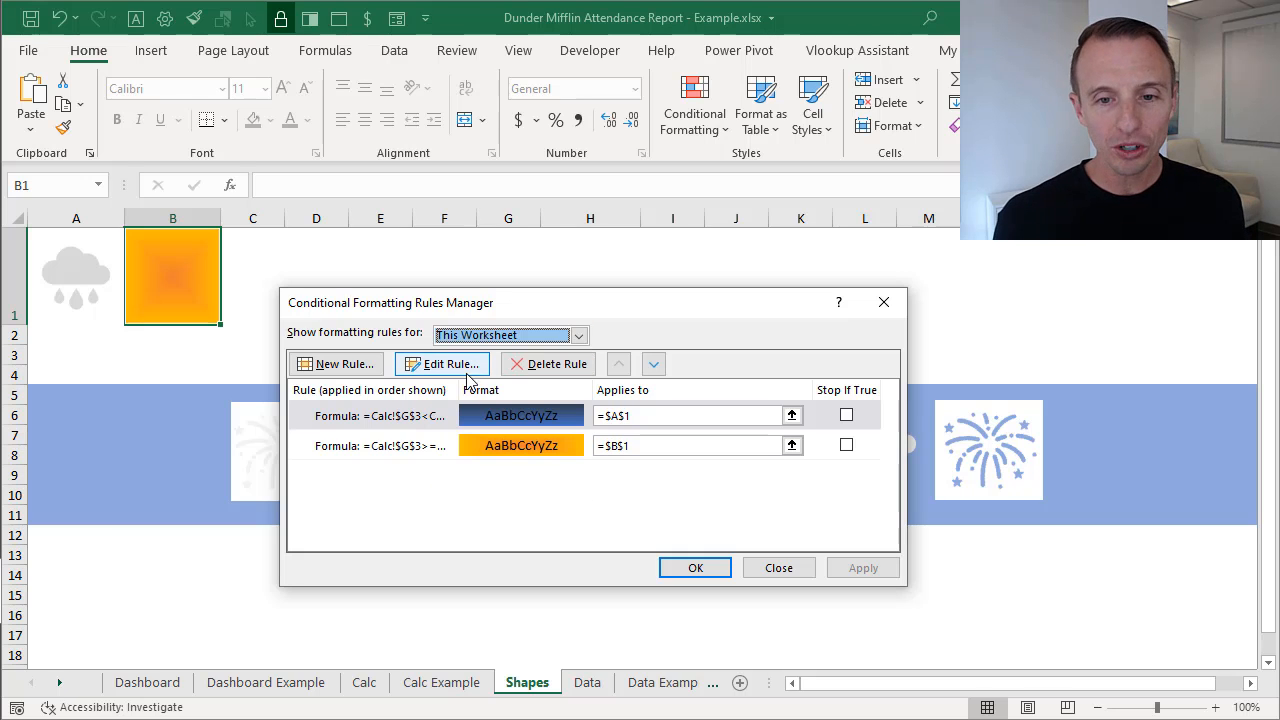
- Examine the B1 rule's formula and gradient fill effects, and return to the rules manager
{"action": "left_click", "coordinate": [396, 450]}
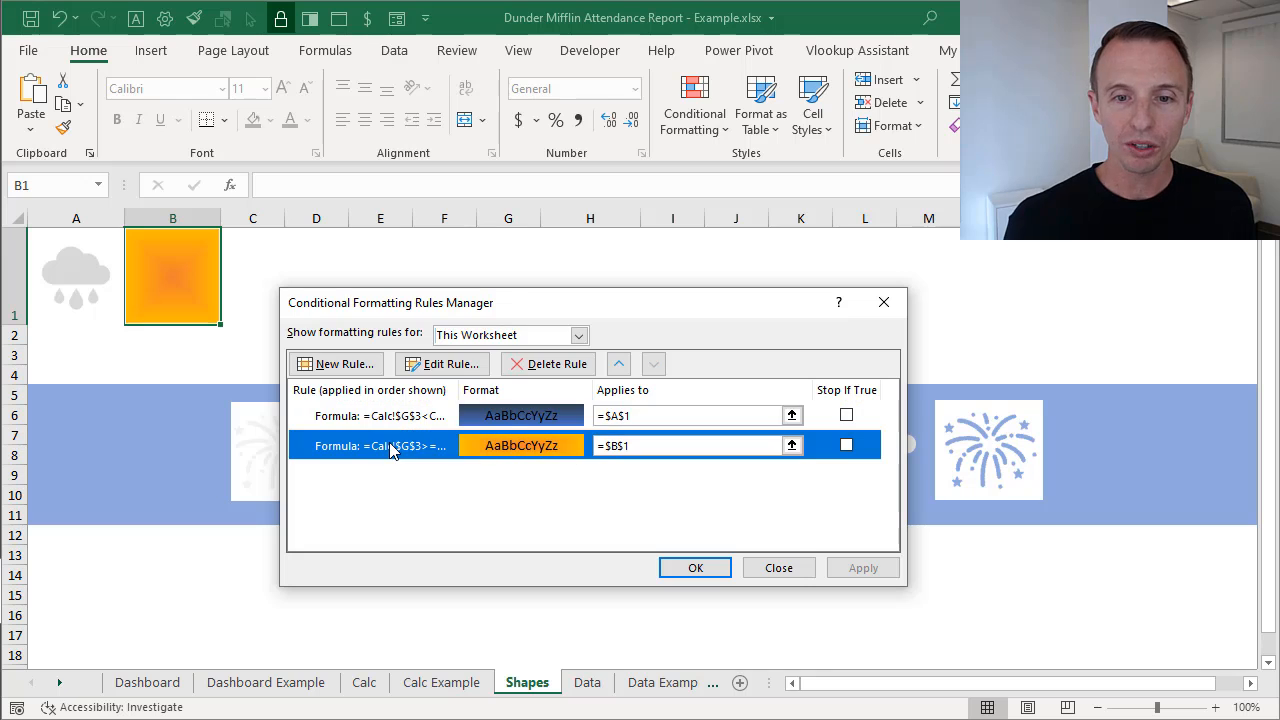
{"action": "left_click", "coordinate": [418, 366]}
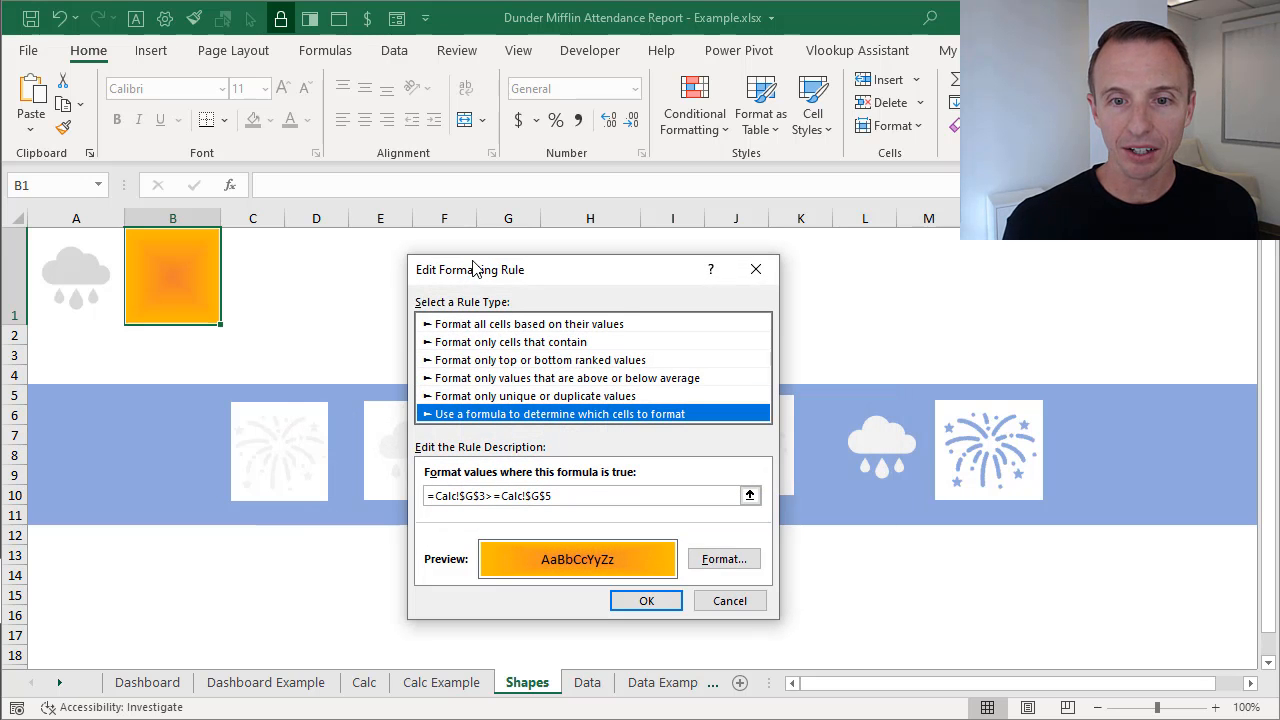
{"action": "left_click_drag", "start_coordinate": [476, 268], "coordinate": [342, 184]}
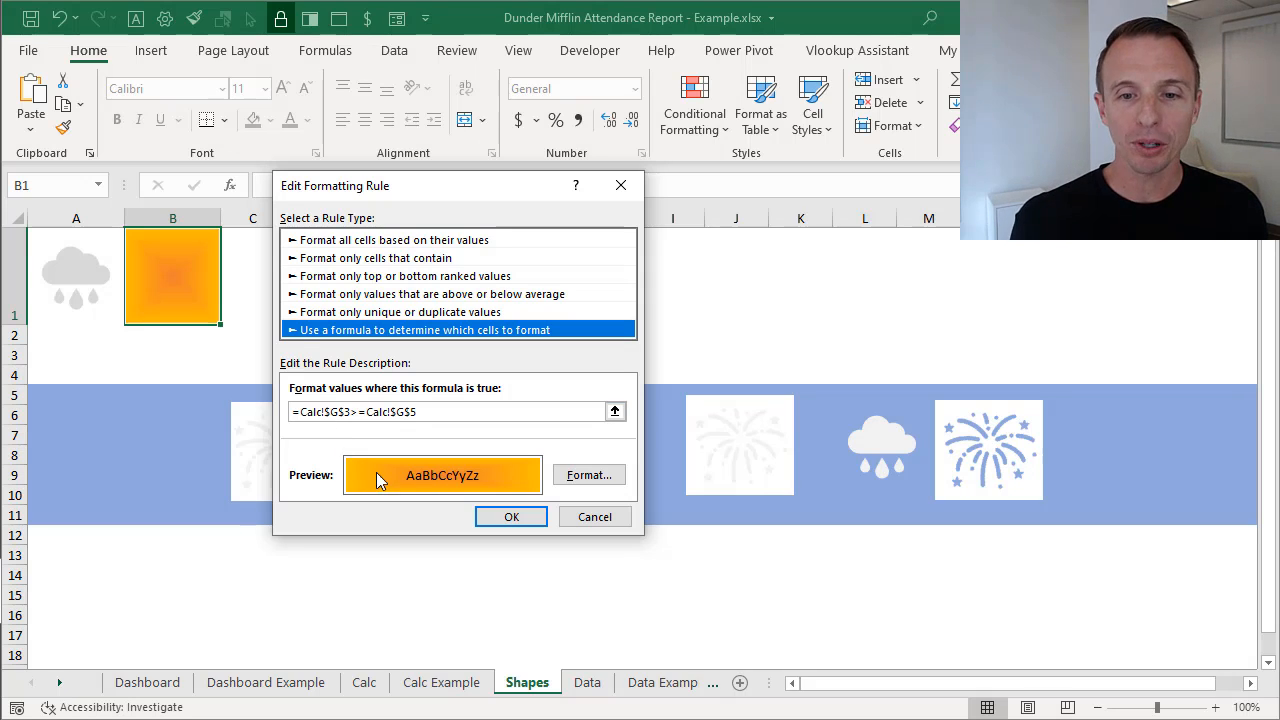
{"action": "left_click", "coordinate": [592, 480]}
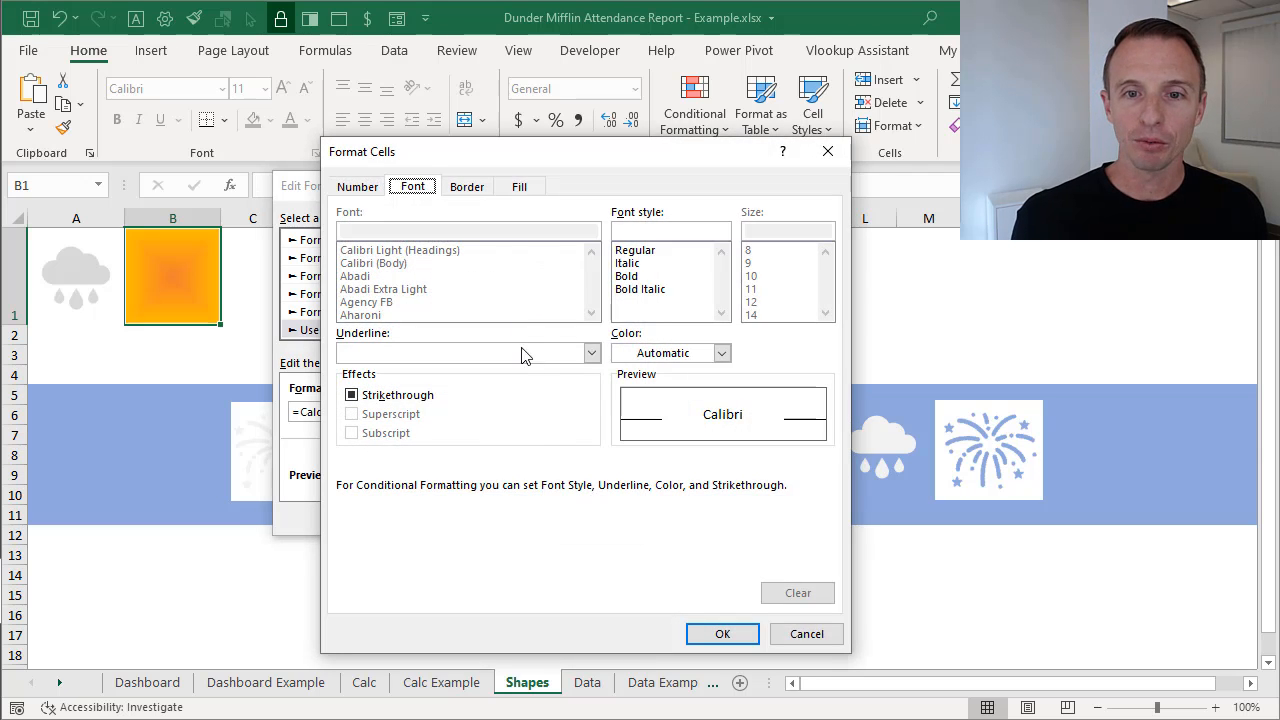
{"action": "left_click", "coordinate": [521, 189]}
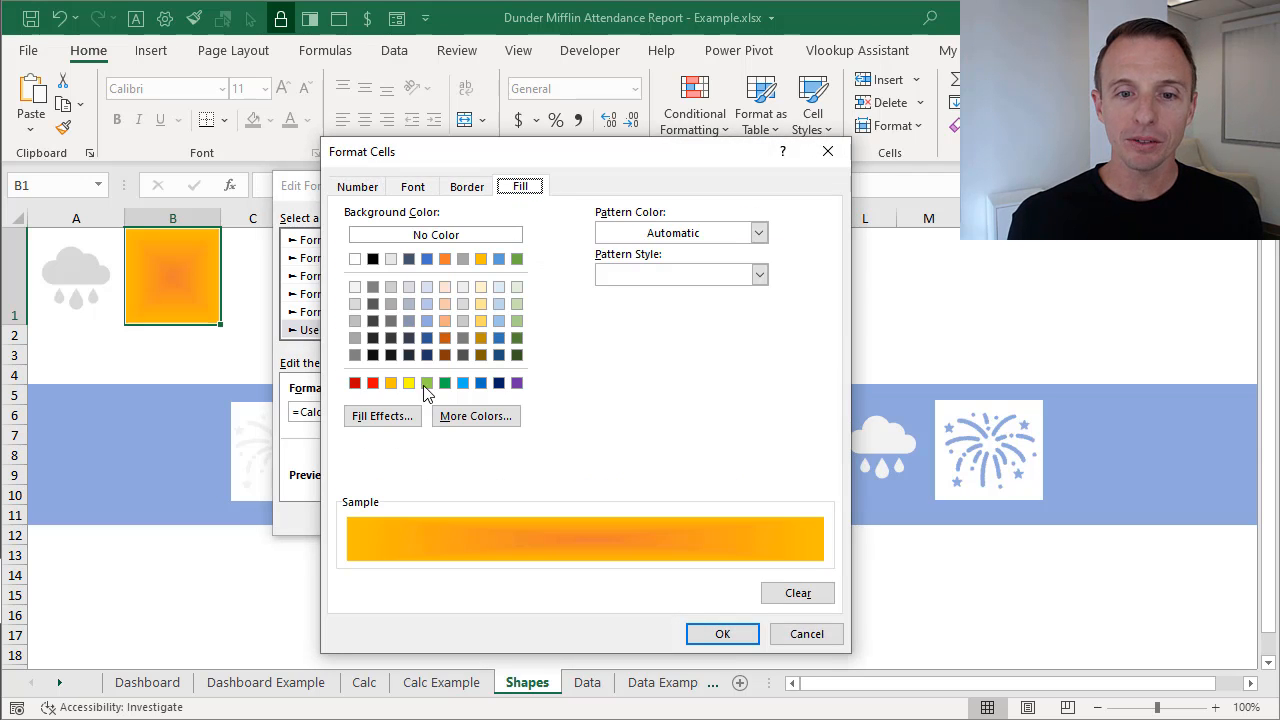
{"action": "left_click", "coordinate": [403, 416]}
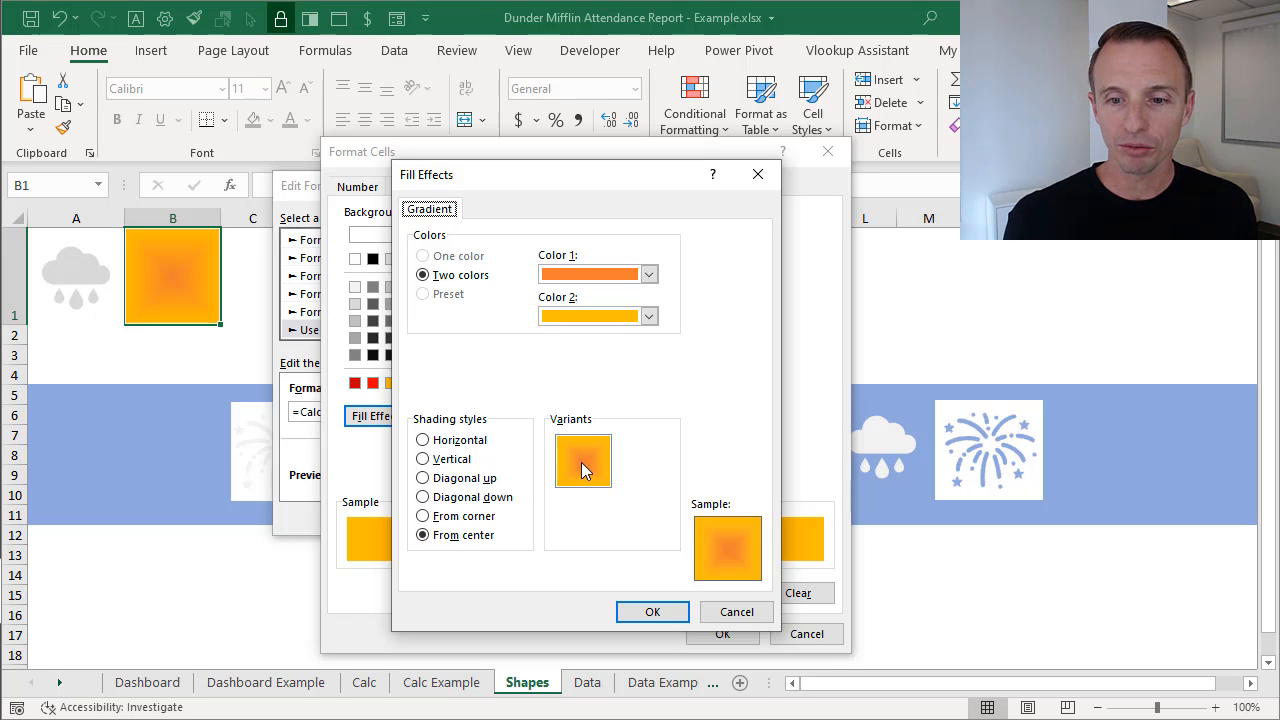
{"action": "left_click", "coordinate": [652, 613]}
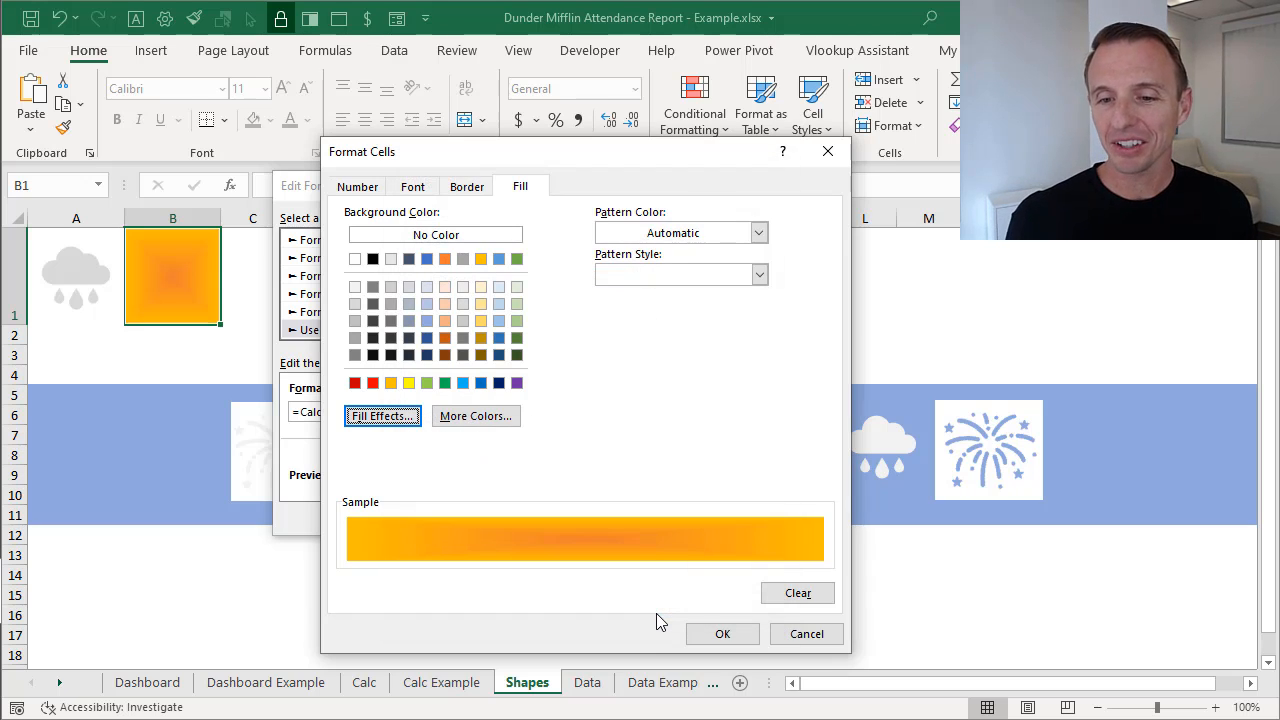
{"action": "left_click", "coordinate": [722, 635]}
{"action": "left_click", "coordinate": [509, 516]}
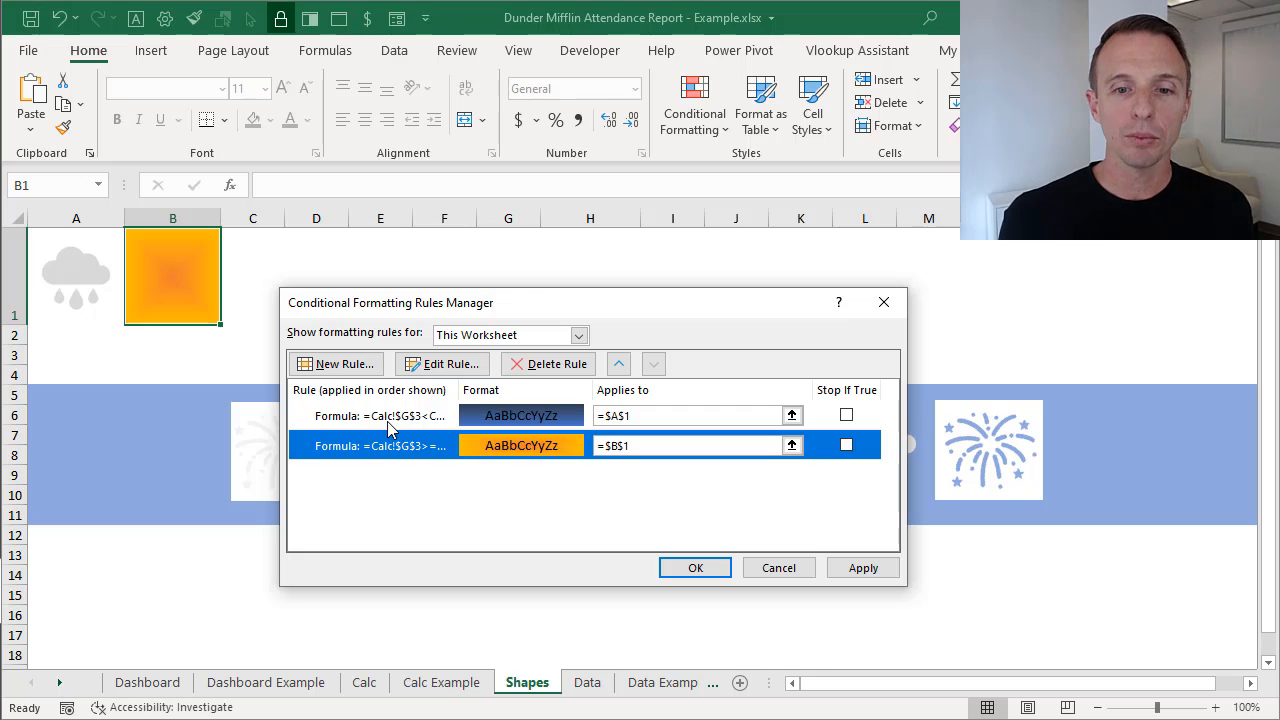
- Examine the A1 rule's formula and gradient fill effects, and close the rules manager
{"action": "left_click", "coordinate": [420, 418]}
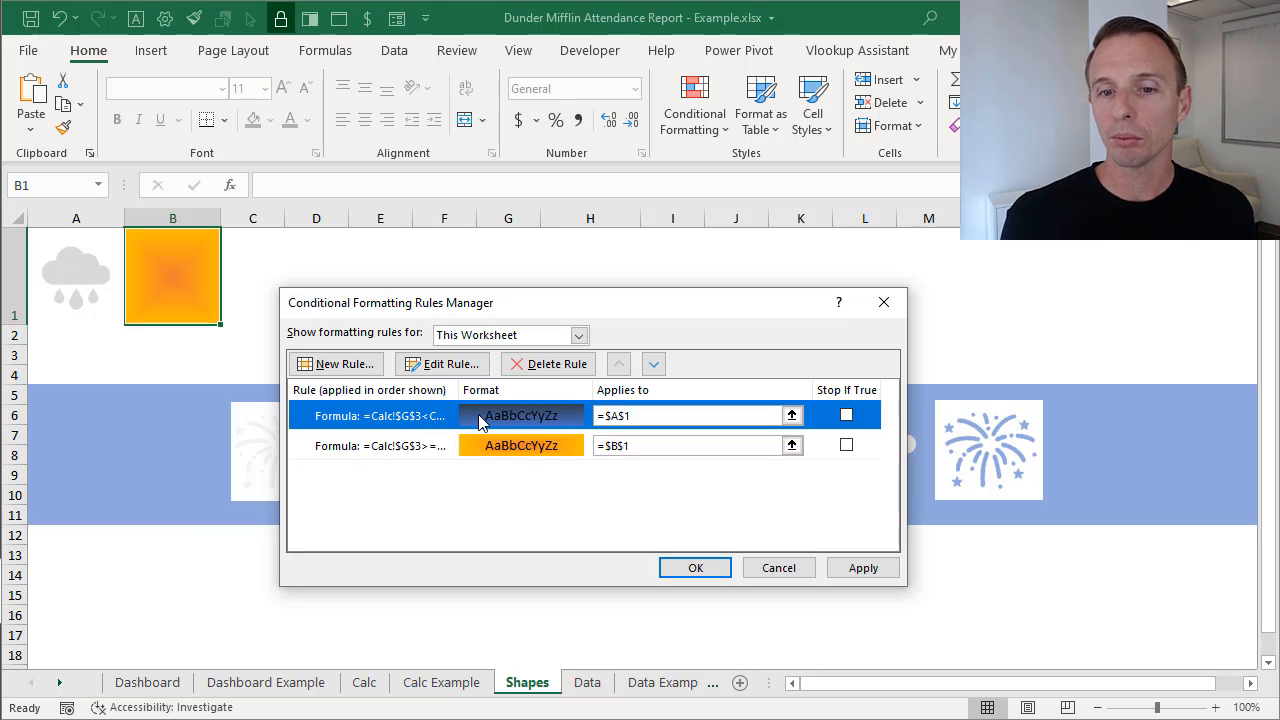
{"action": "left_click", "coordinate": [441, 364]}
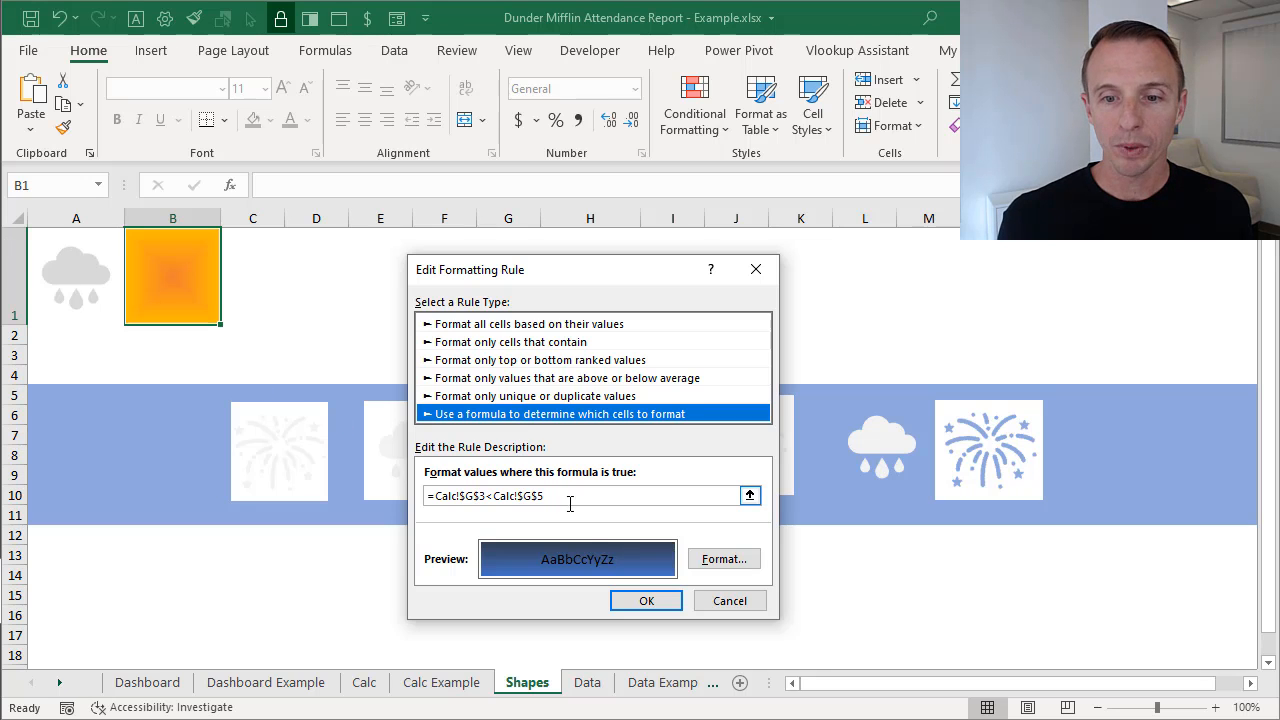
{"action": "left_click", "coordinate": [722, 559]}
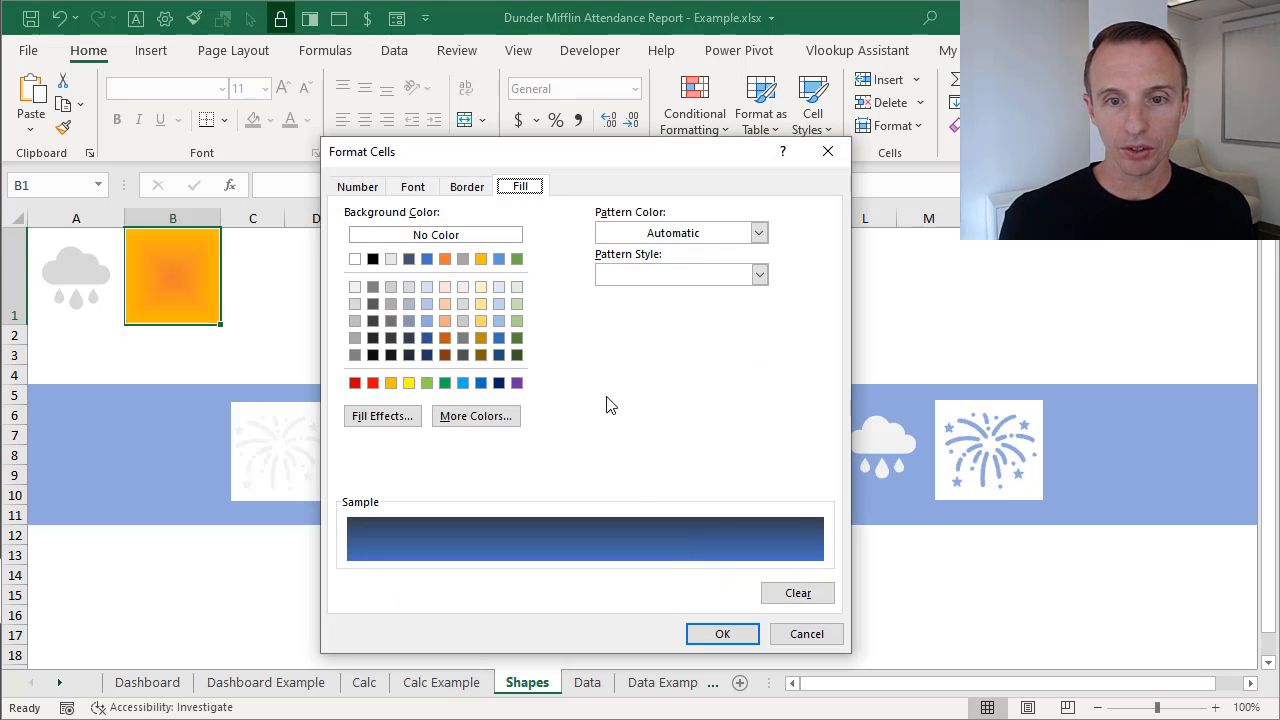
{"action": "left_click", "coordinate": [382, 417]}
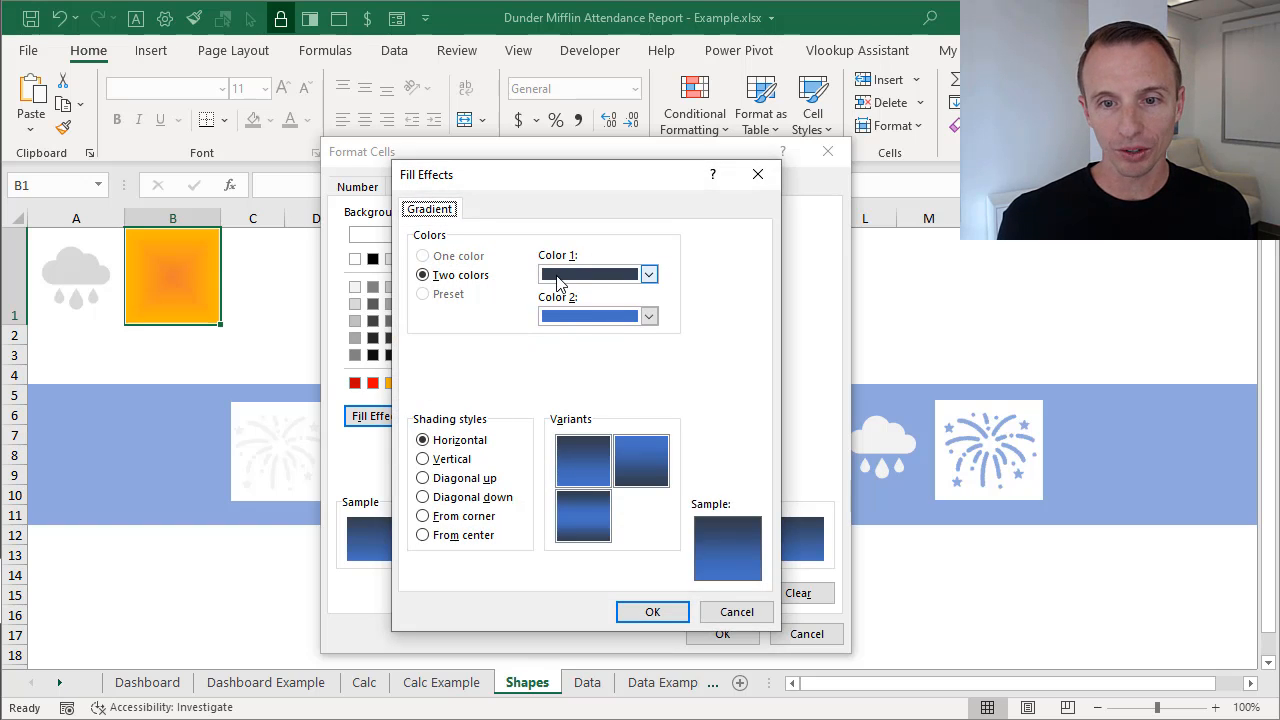
{"action": "left_click", "coordinate": [655, 612]}
{"action": "left_click", "coordinate": [716, 638]}
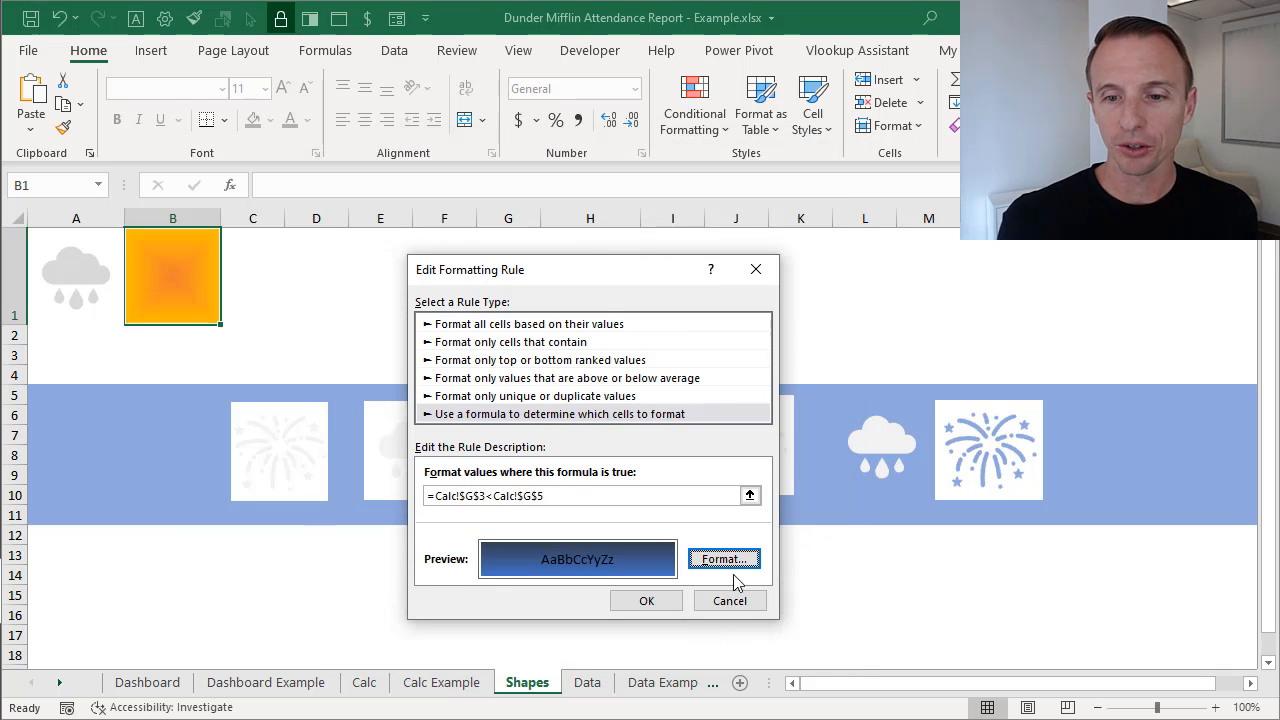
{"action": "left_click", "coordinate": [648, 597]}
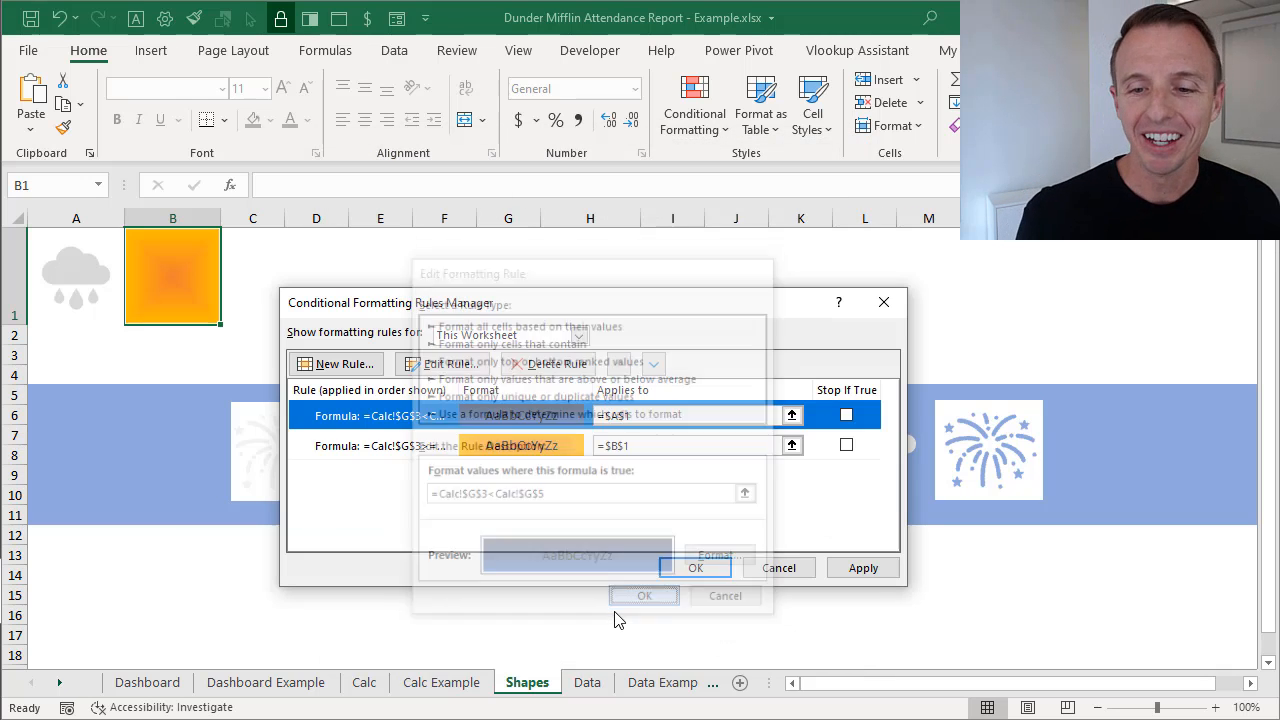
{"action": "left_click", "coordinate": [692, 568]}
- Move the rain cloud picture from cell A1 down column A so it overlaps the blue band
{"action": "left_click", "coordinate": [91, 271]}
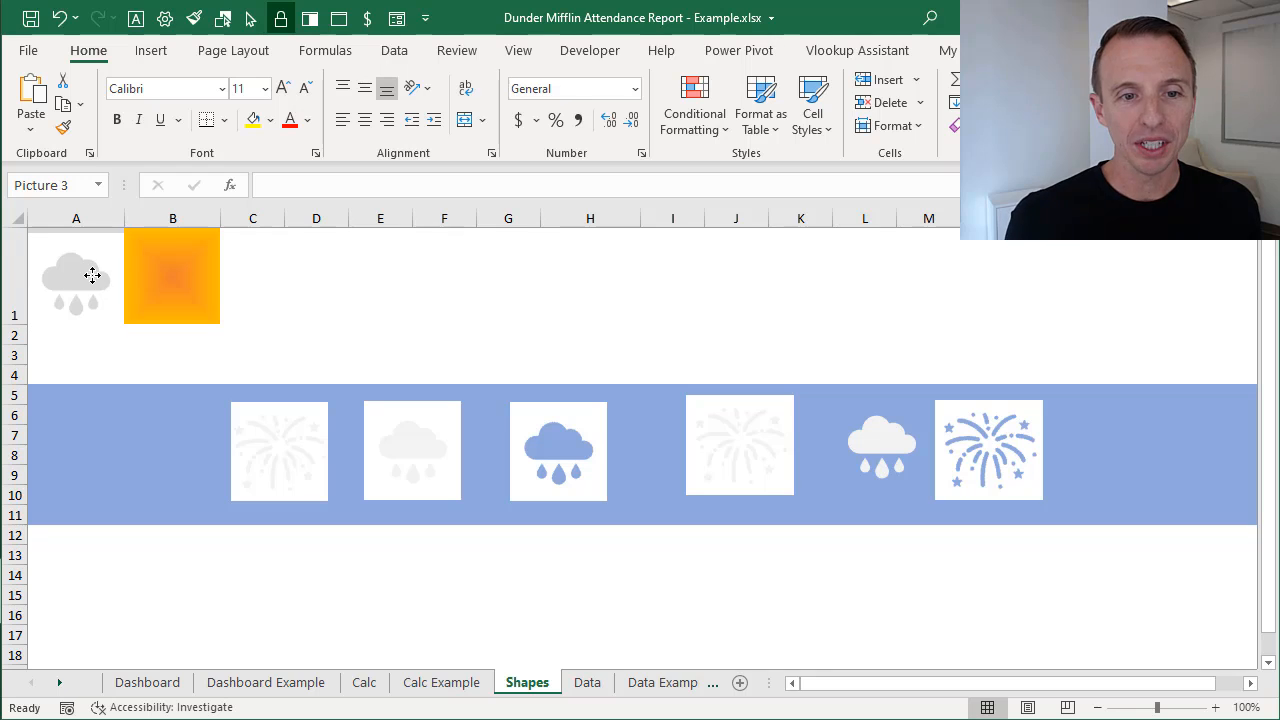
{"action": "left_click_drag", "start_coordinate": [91, 271], "coordinate": [94, 371]}
- Try a darker grey fill on cell A1 and restore its light grey fill
{"action": "left_click", "coordinate": [83, 255]}
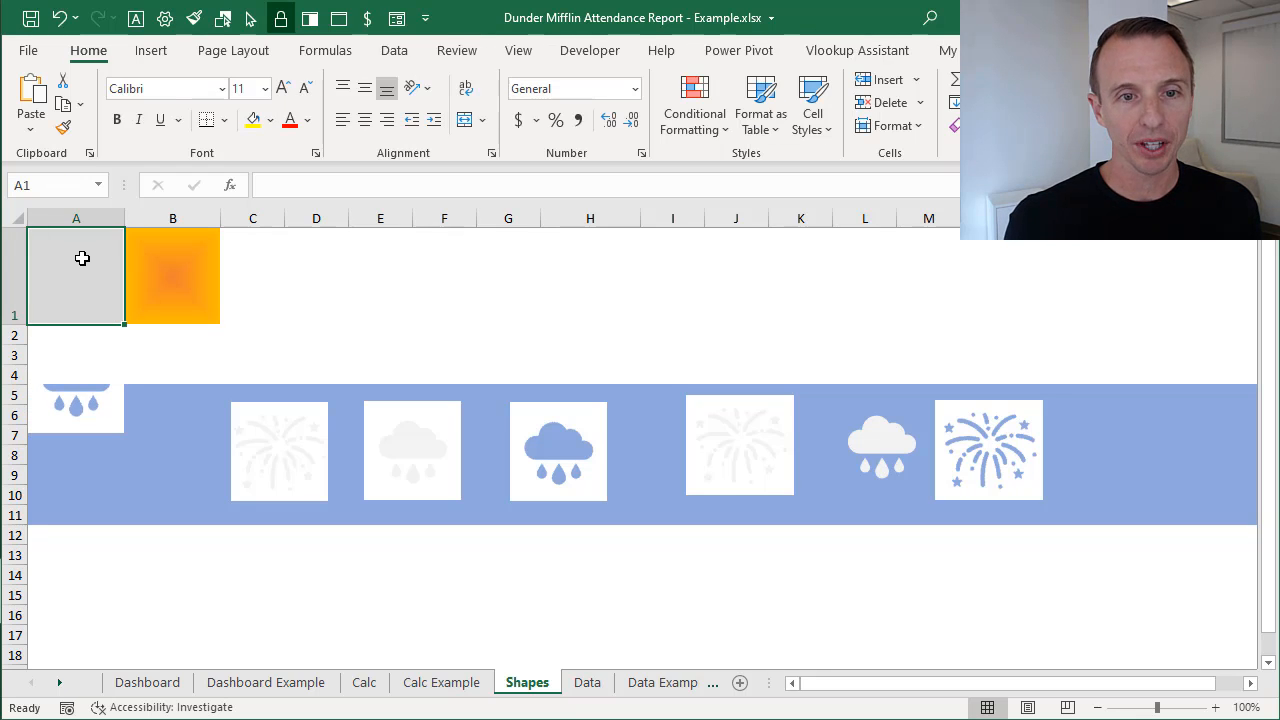
{"action": "left_click", "coordinate": [271, 121]}
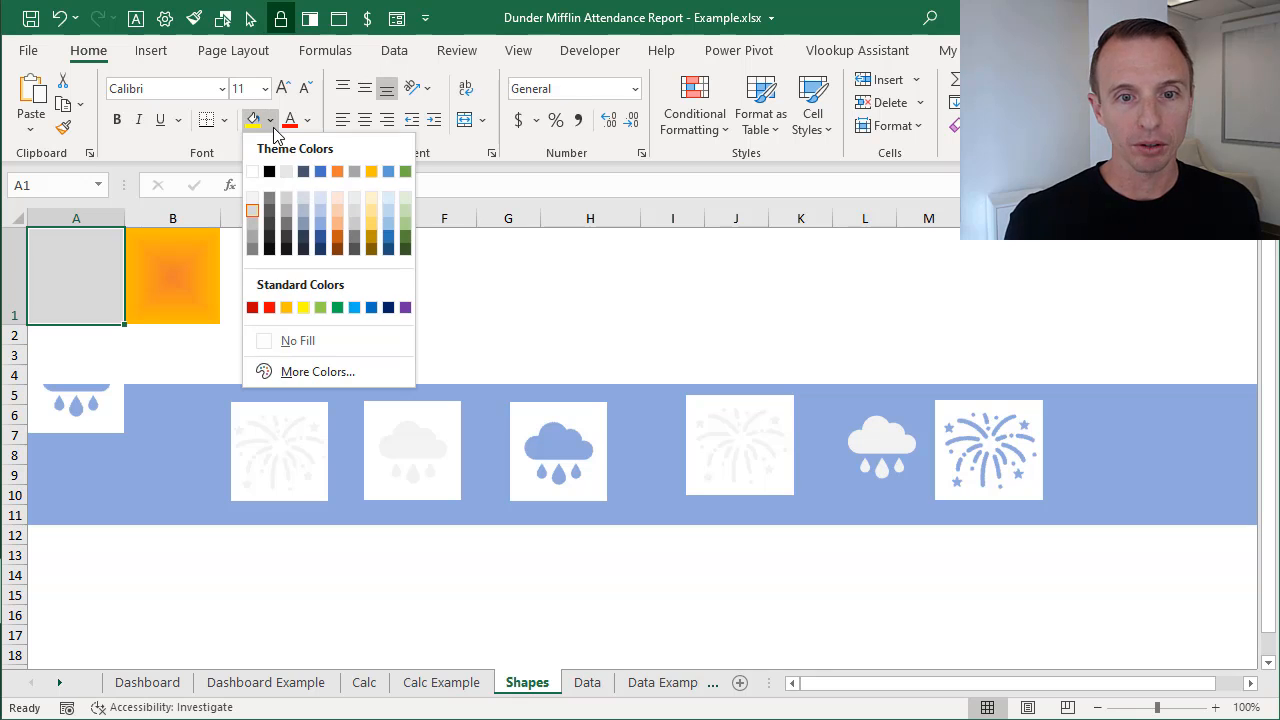
{"action": "left_click", "coordinate": [251, 239]}
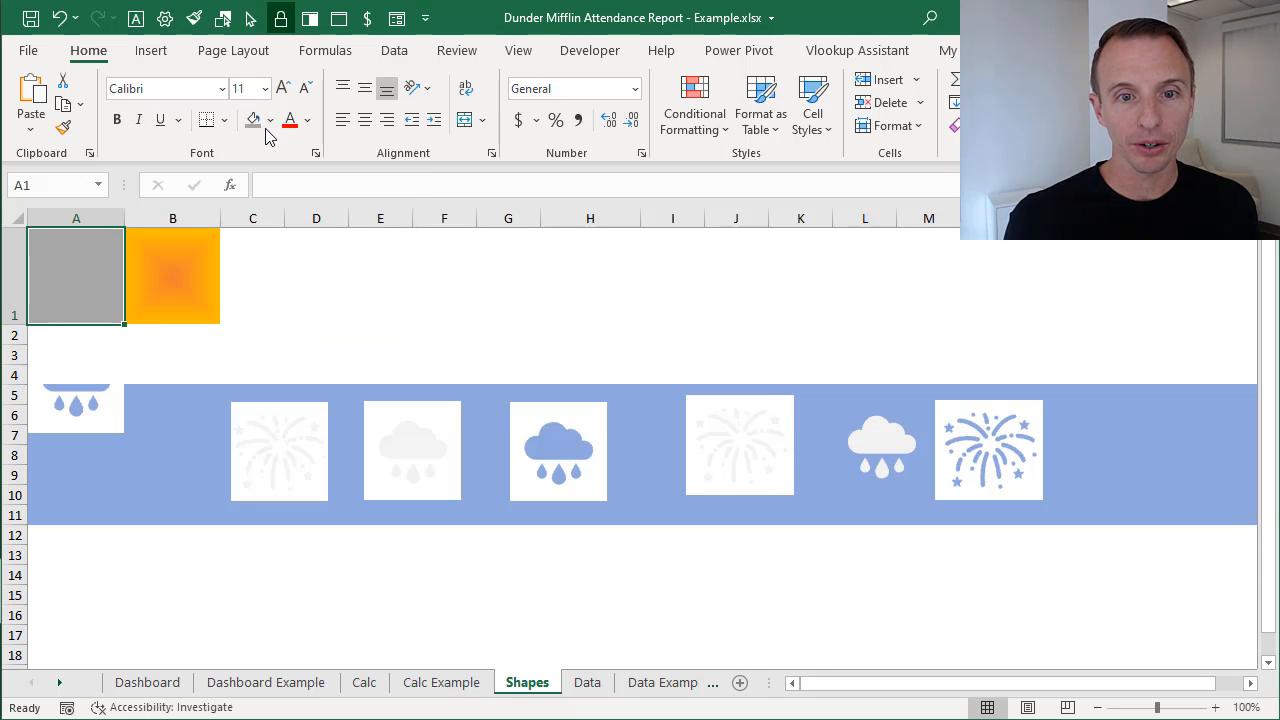
{"action": "left_click", "coordinate": [270, 121]}
{"action": "left_click", "coordinate": [254, 214]}
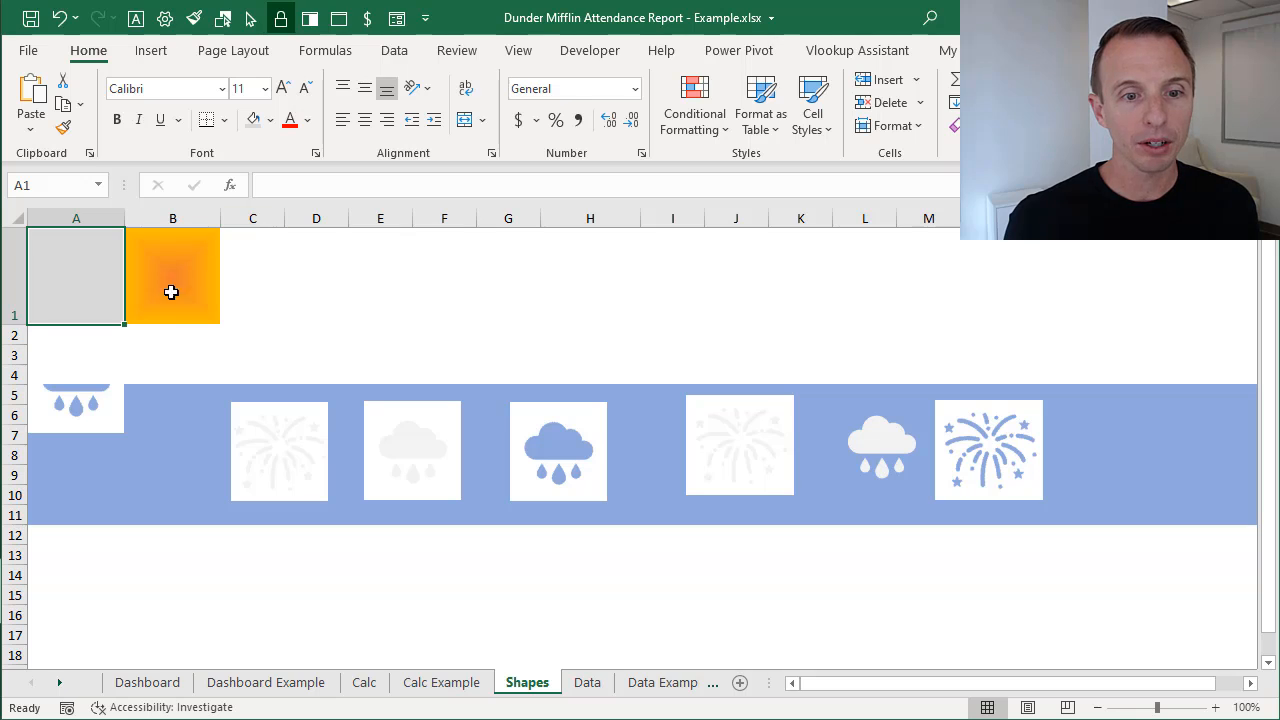
- Move the rain cloud picture back over cell A1 and the fireworks picture over cell B1
{"action": "left_click", "coordinate": [86, 402]}
{"action": "left_click_drag", "start_coordinate": [88, 402], "coordinate": [82, 290]}
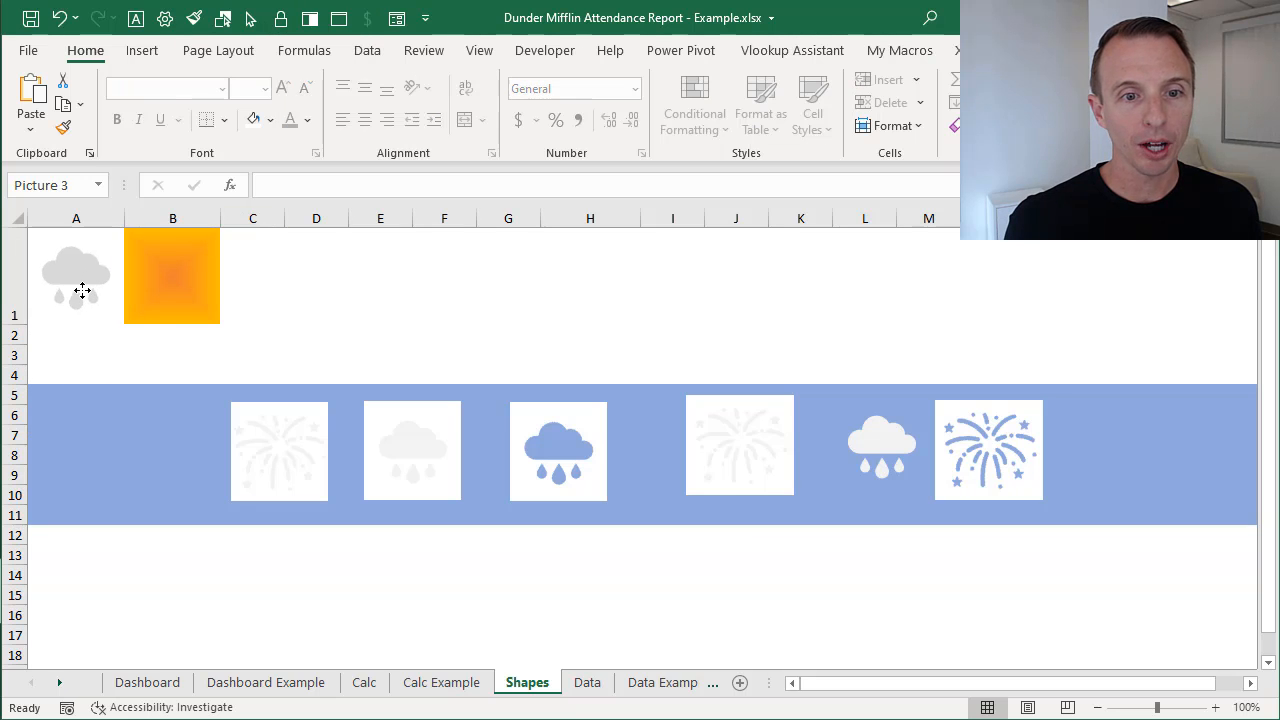
{"action": "left_click_drag", "start_coordinate": [263, 288], "coordinate": [166, 283]}
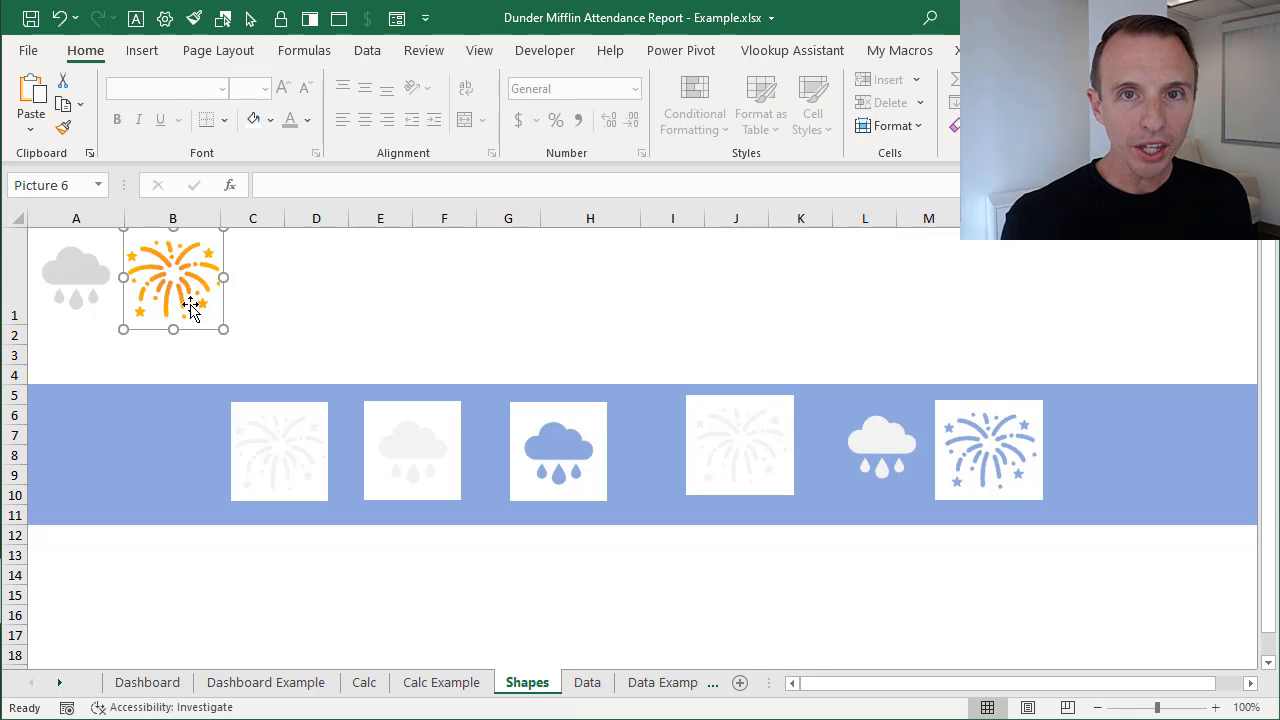
- Copy cells A1:B1 from the Shapes sheet and paste them as a linked picture at cell J3 of the Dashboard sheet
{"action": "left_click", "coordinate": [77, 334]}
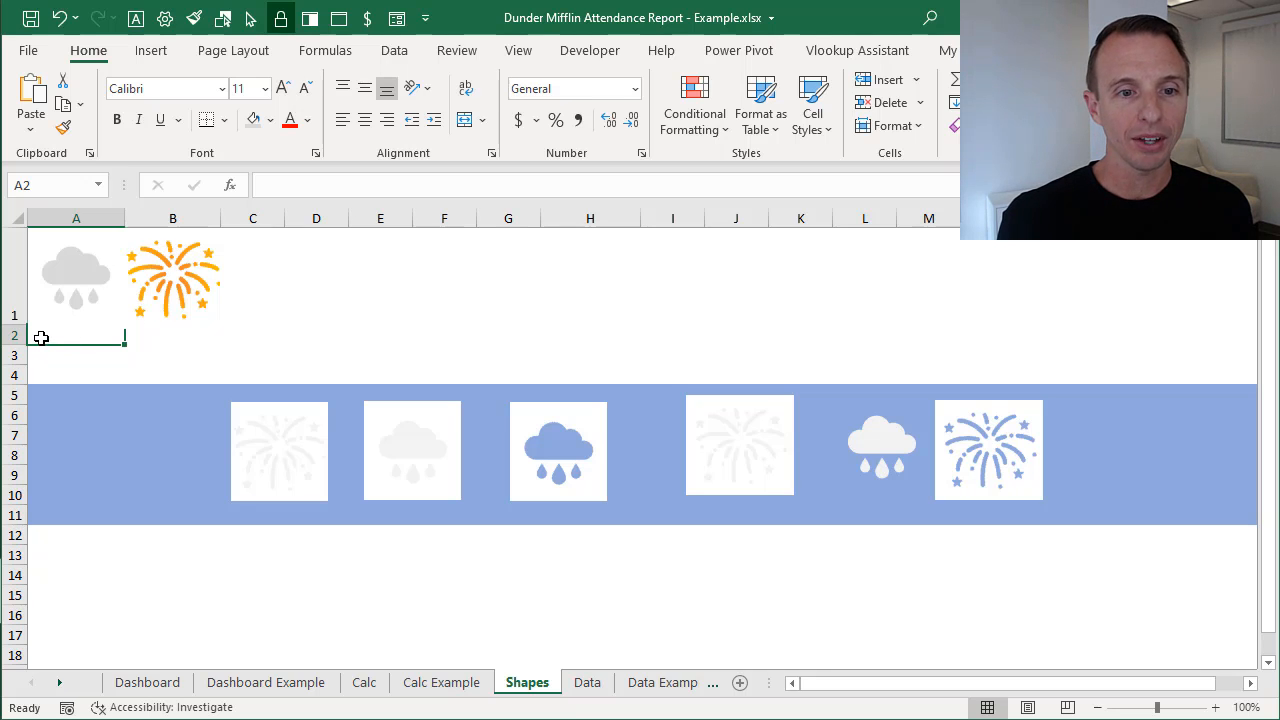
{"action": "key", "text": "Up"}
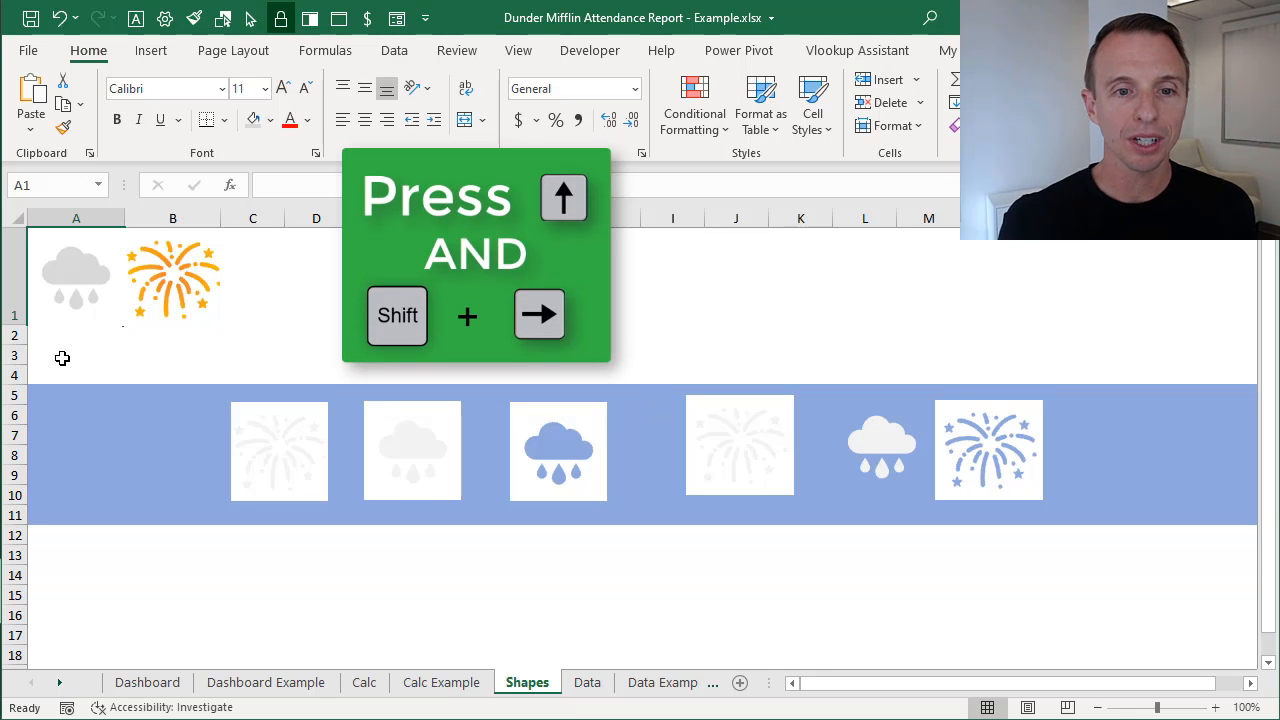
{"action": "key", "text": "shift+Right"}
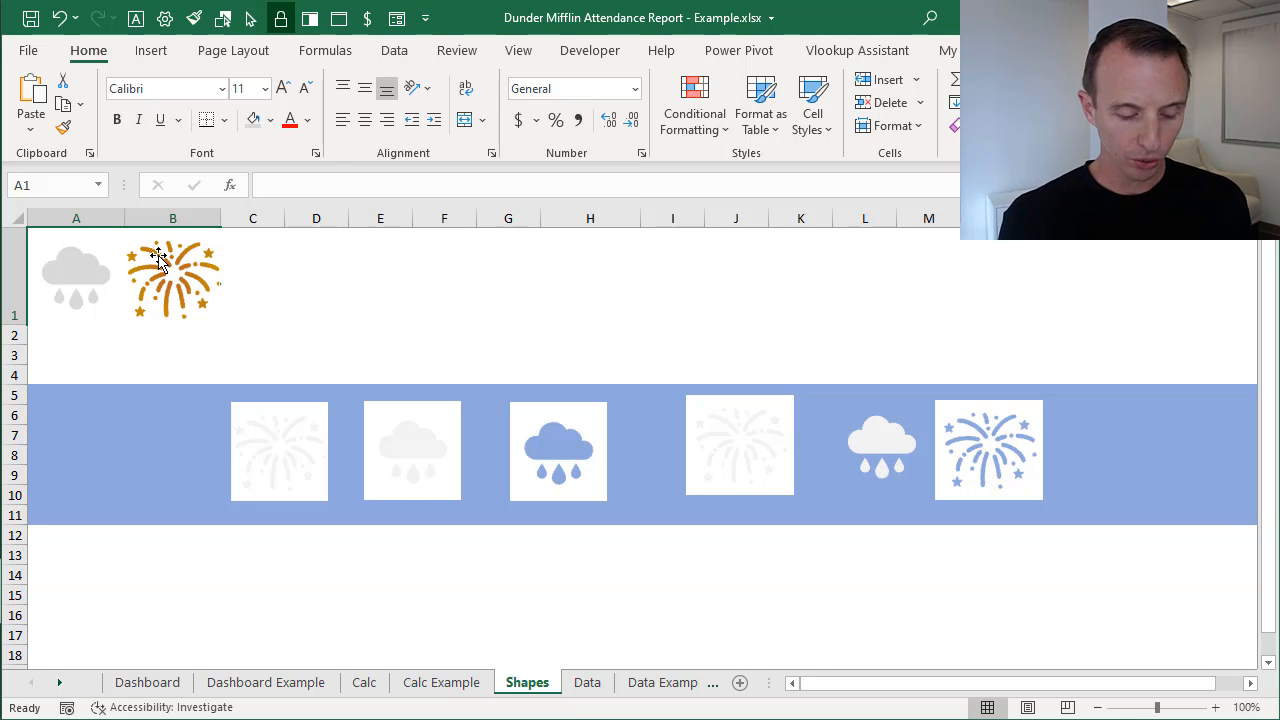
{"action": "key", "text": "ctrl+c"}
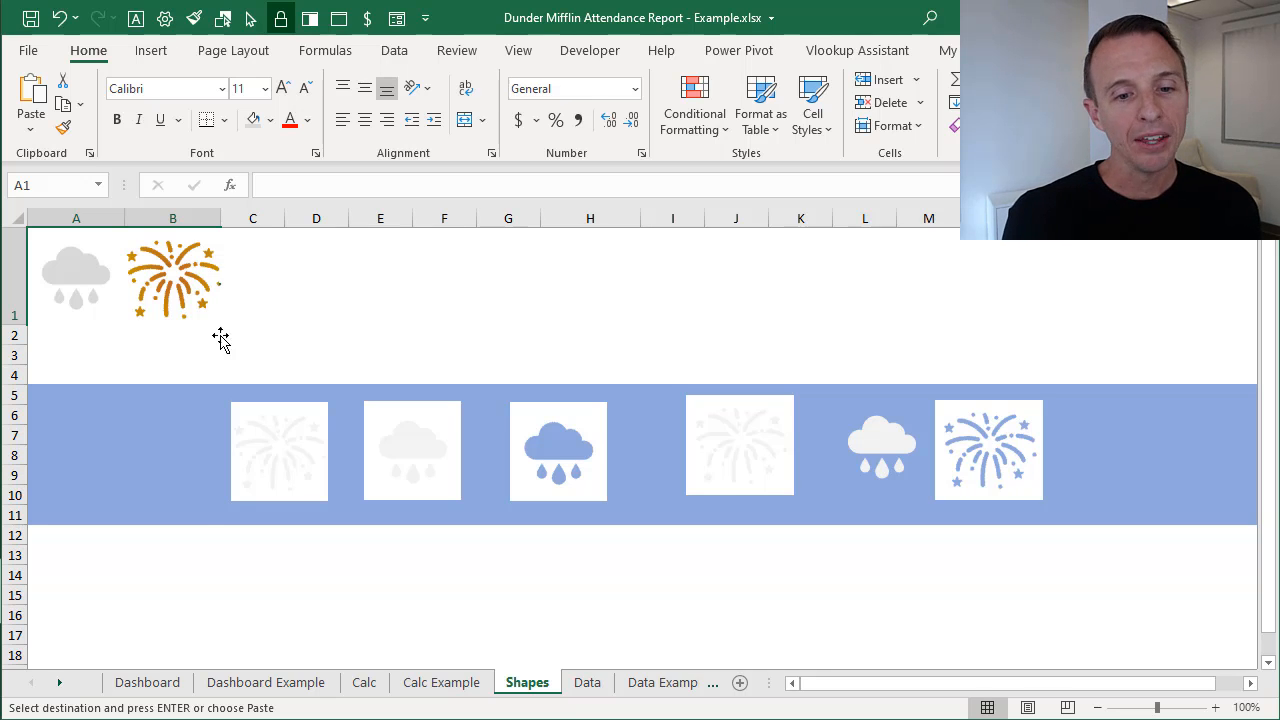
{"action": "left_click", "coordinate": [163, 684]}
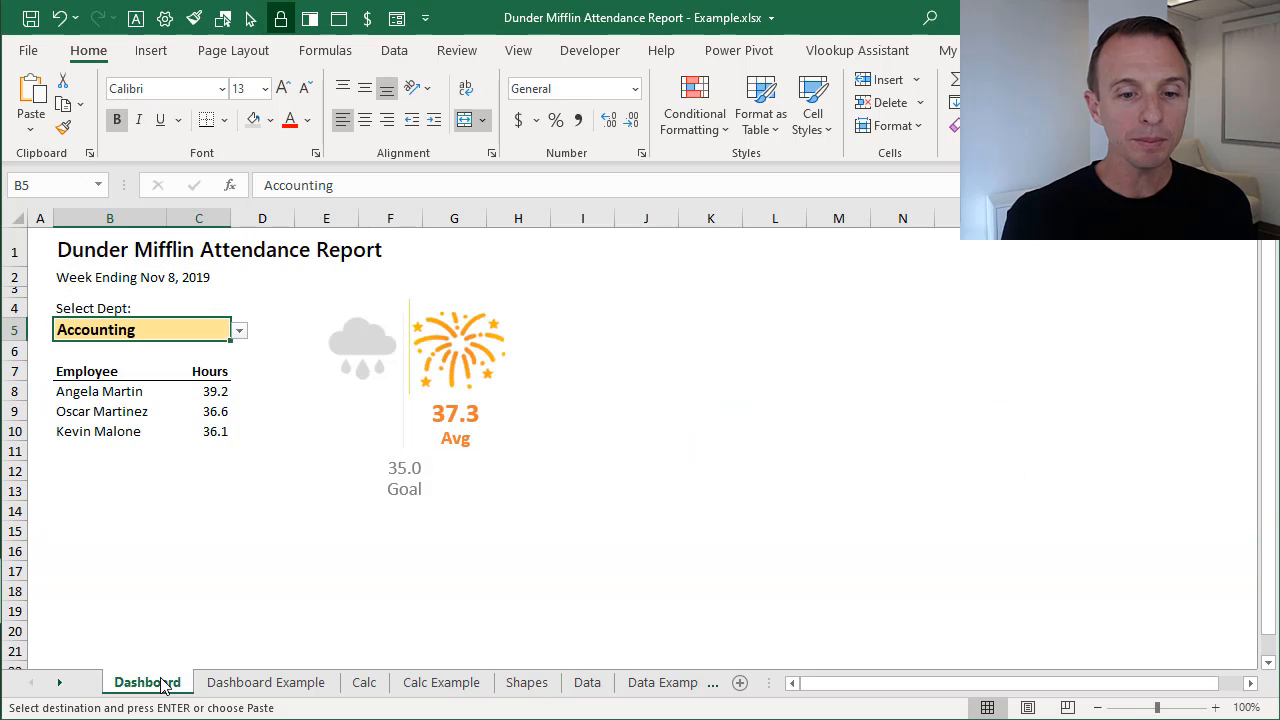
{"action": "left_click", "coordinate": [651, 292]}
{"action": "right_click", "coordinate": [651, 292]}
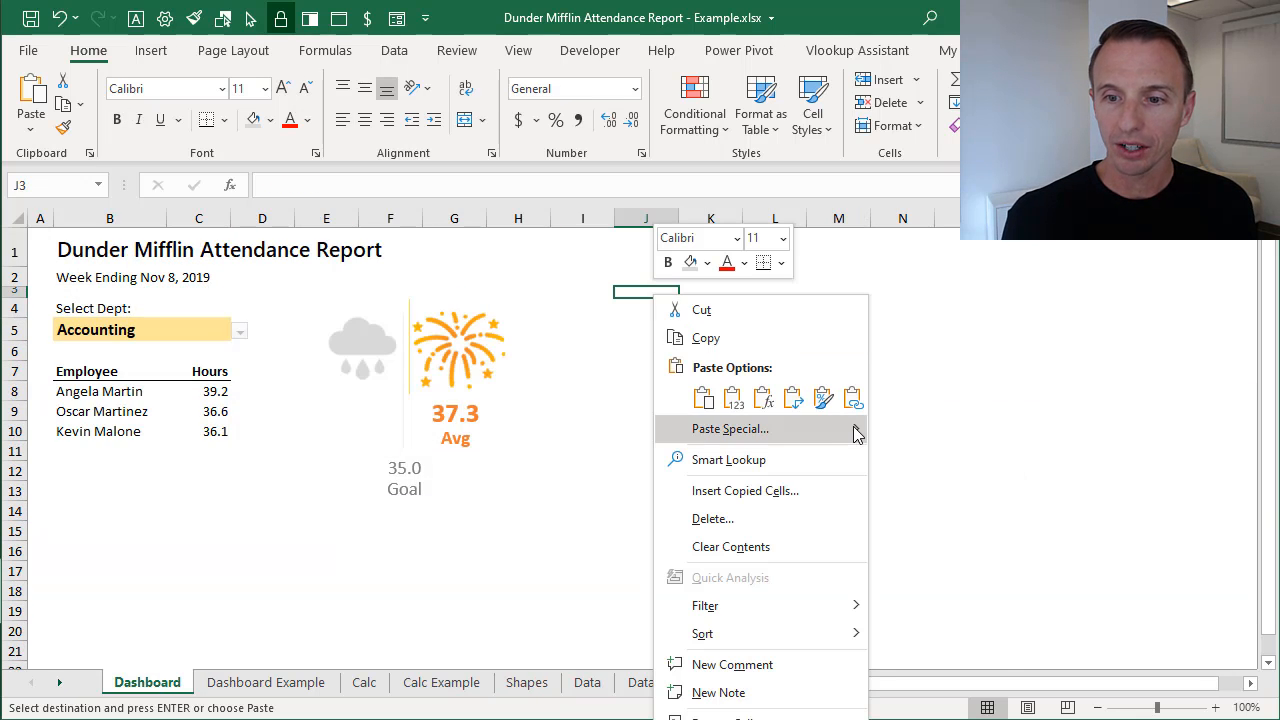
{"action": "mouse_move", "coordinate": [857, 432]}
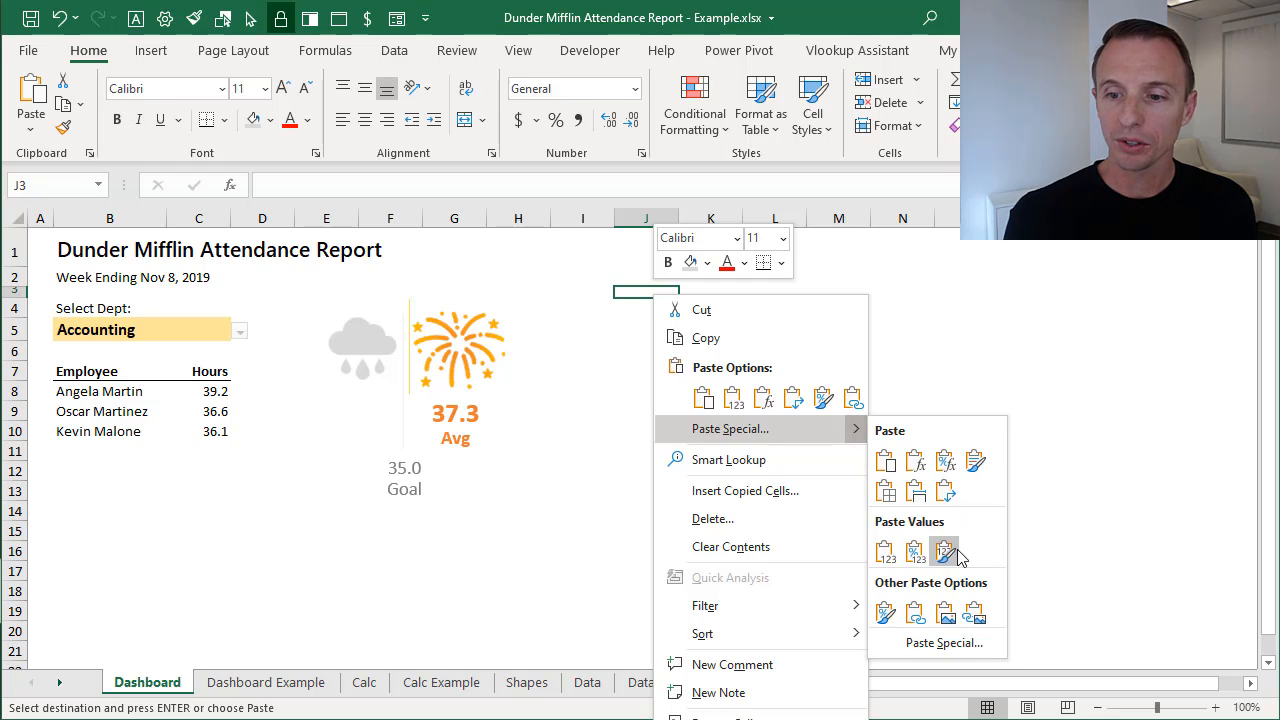
{"action": "left_click", "coordinate": [975, 615]}
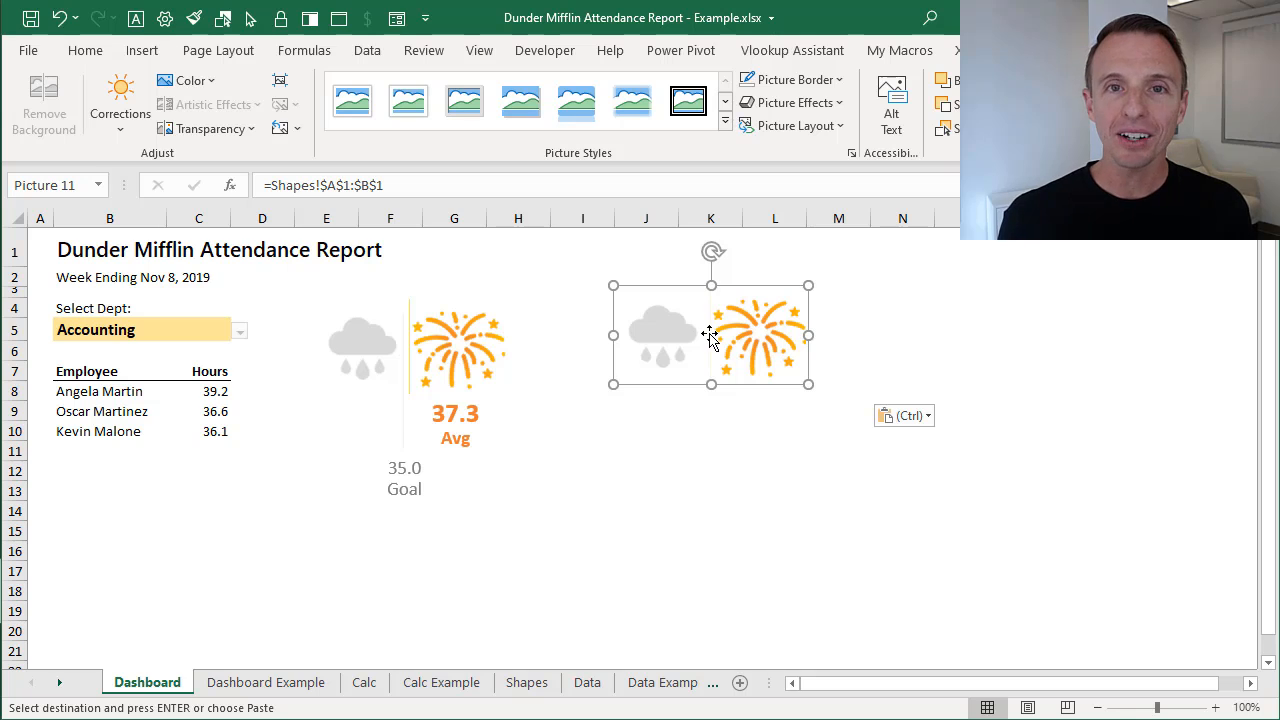
- Check the source cells A1:B1 on the Shapes sheet and return to the linked picture on the Dashboard sheet
{"action": "left_click", "coordinate": [527, 682]}
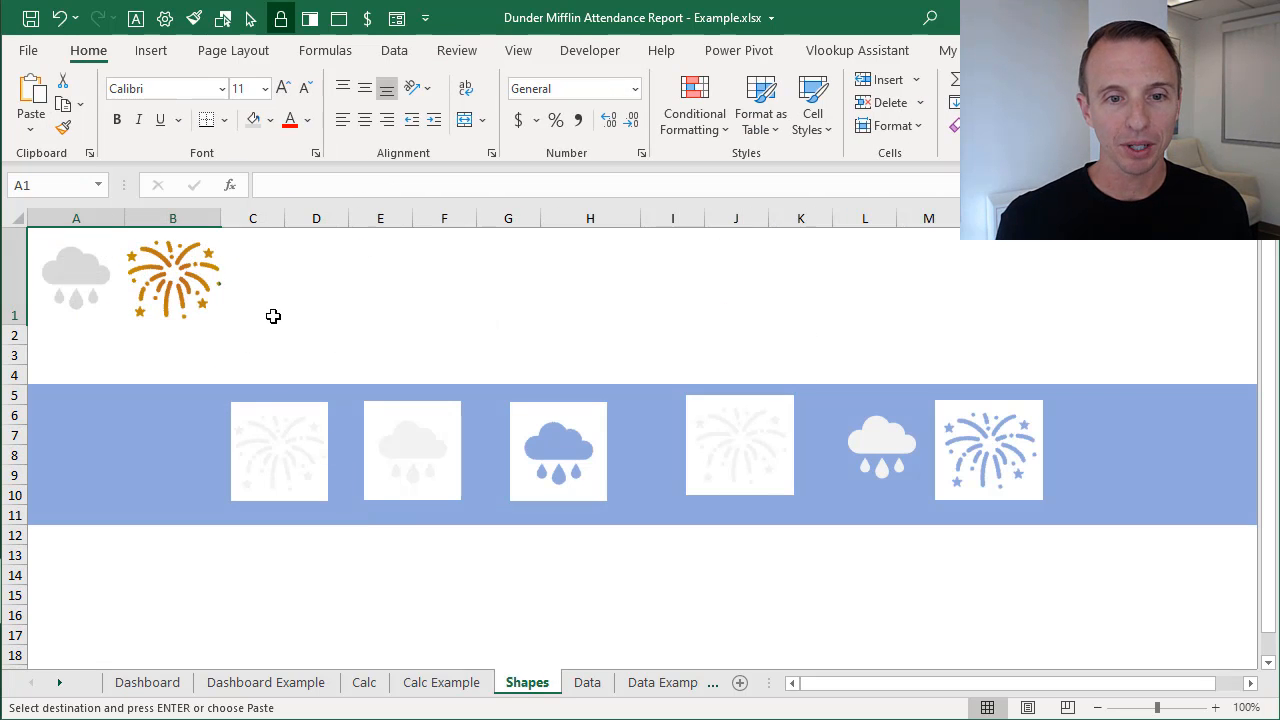
{"action": "left_click", "coordinate": [306, 317]}
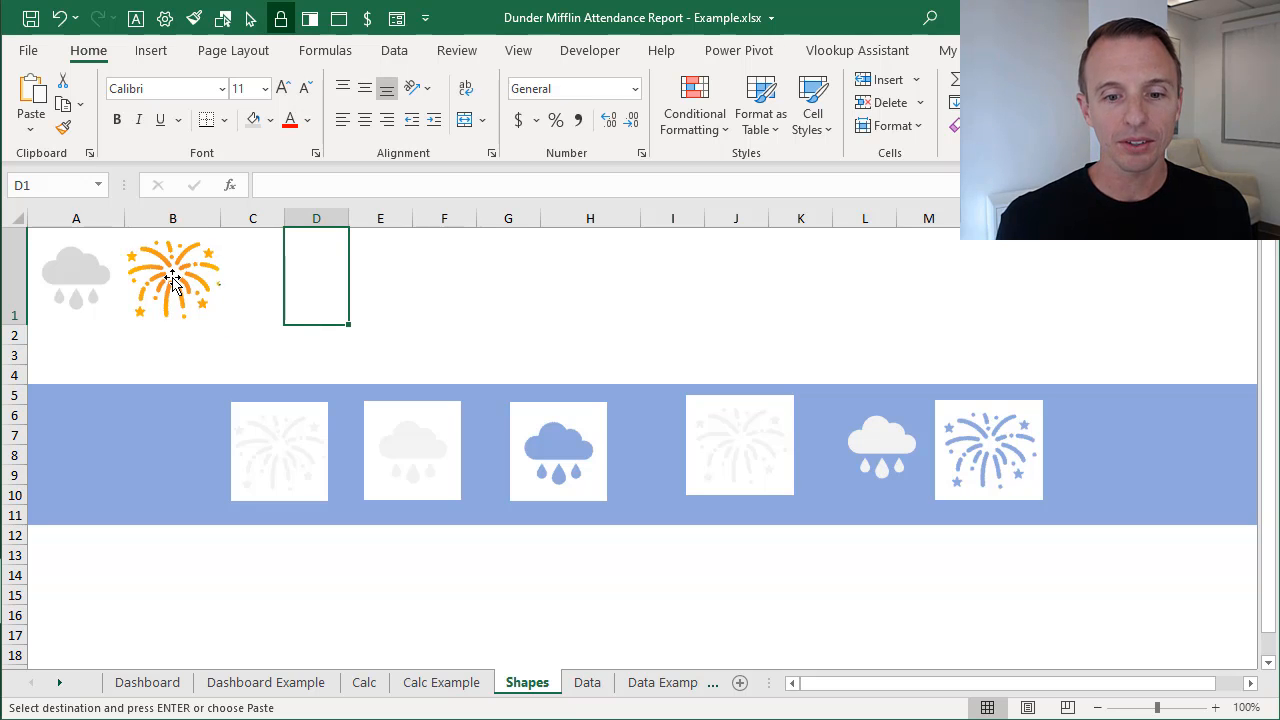
{"action": "left_click", "coordinate": [147, 682]}
{"action": "key", "text": "ctrl+v"}
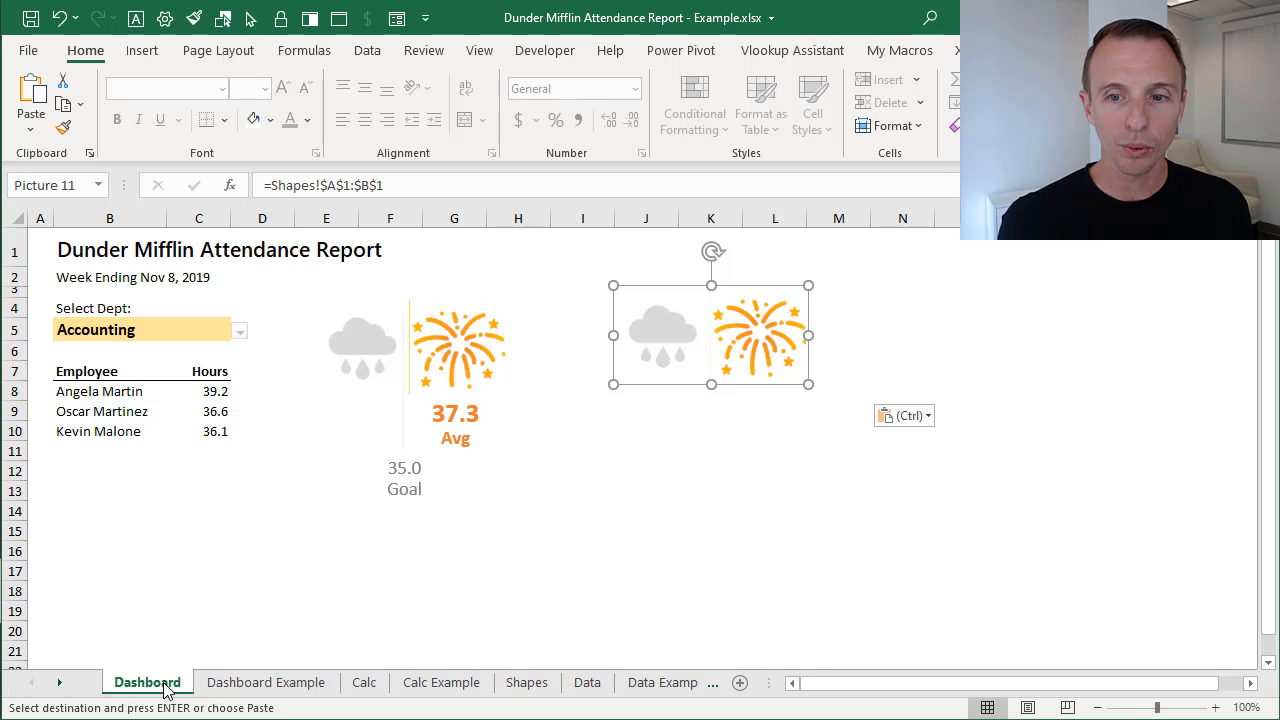
- Set the Dashboard's selected department to Admin
{"action": "left_click", "coordinate": [229, 334]}
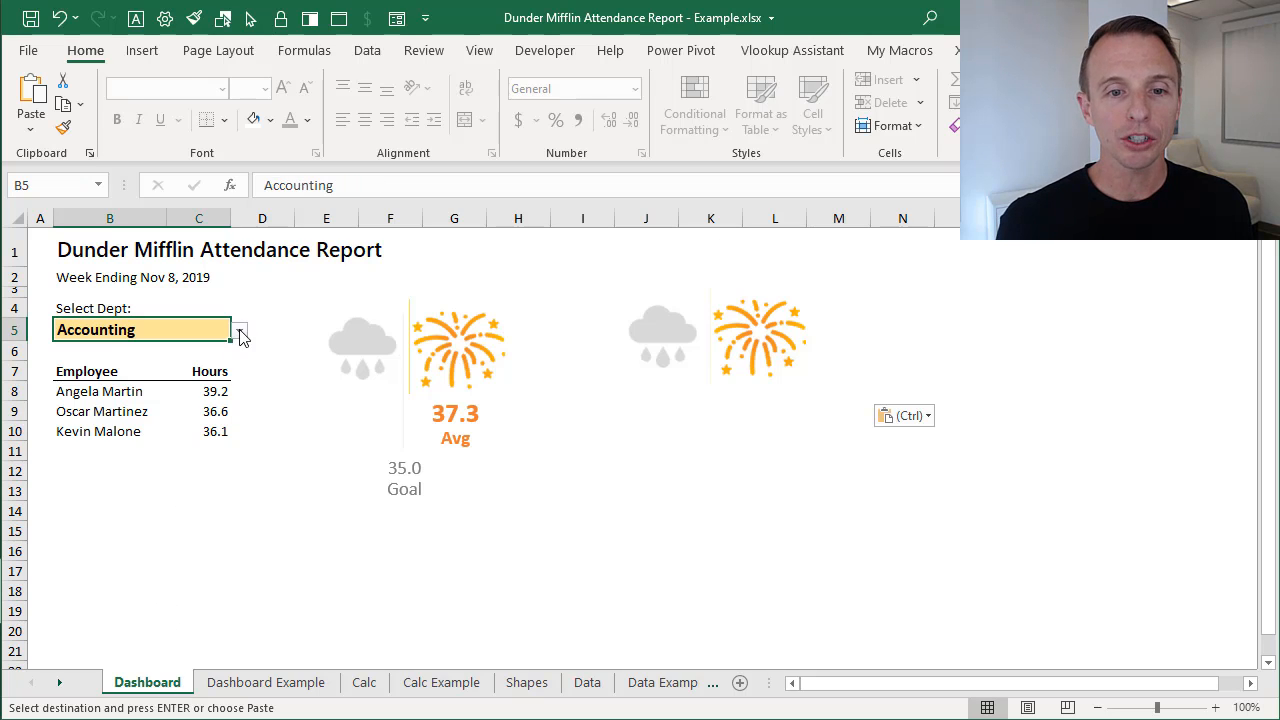
{"action": "left_click", "coordinate": [240, 336]}
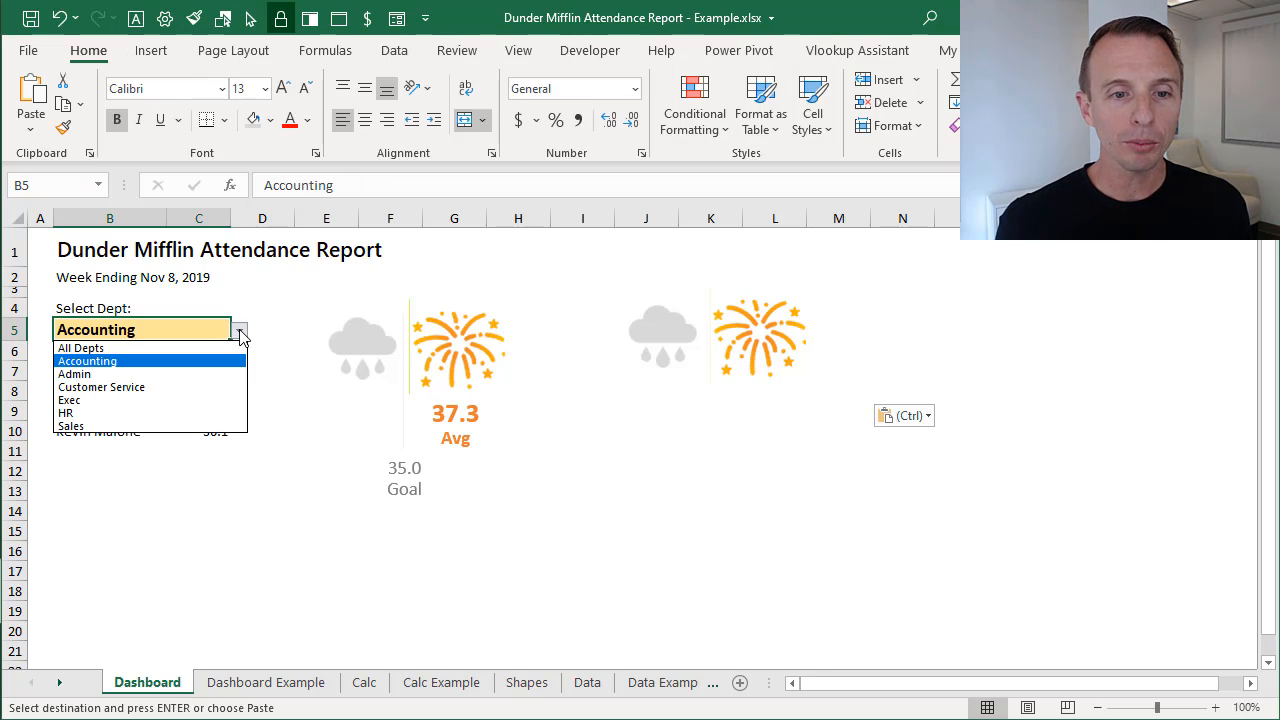
{"action": "left_click", "coordinate": [213, 374]}
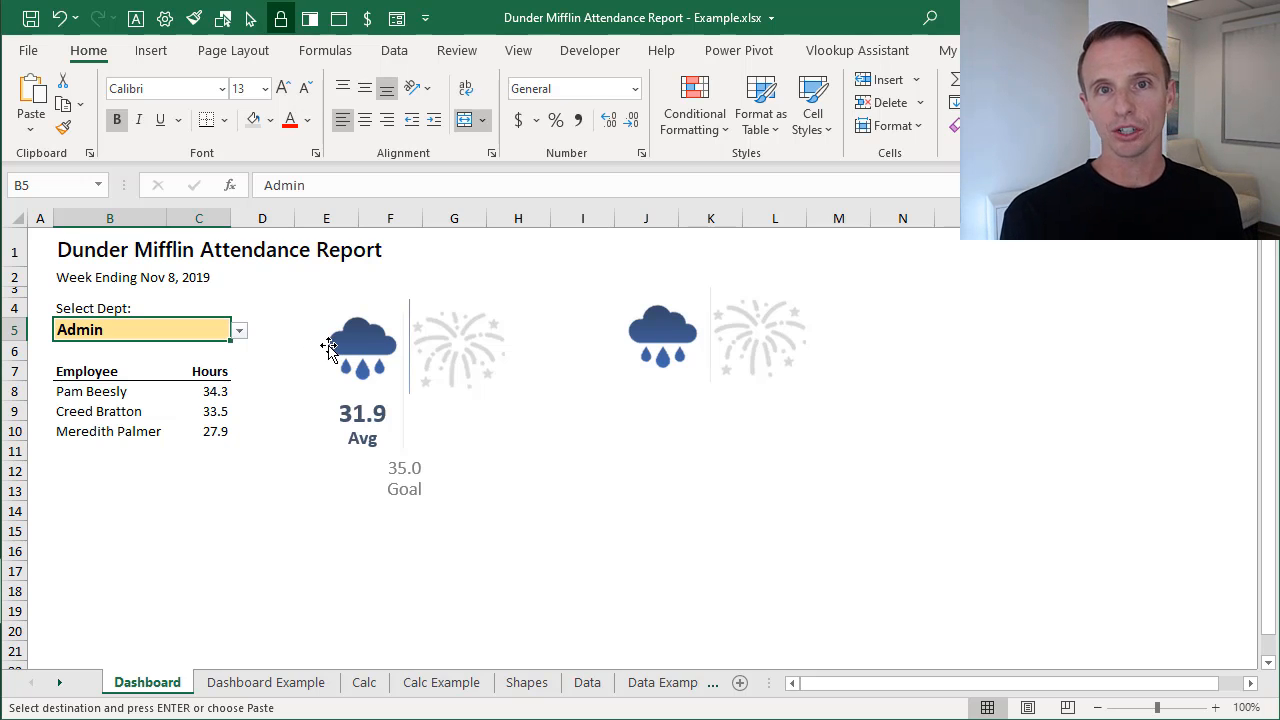
- Nudge the fireworks picture over cell B1 of the Shapes sheet slightly left to cover the cell's edges, and return to the Dashboard
{"action": "left_click", "coordinate": [527, 683]}
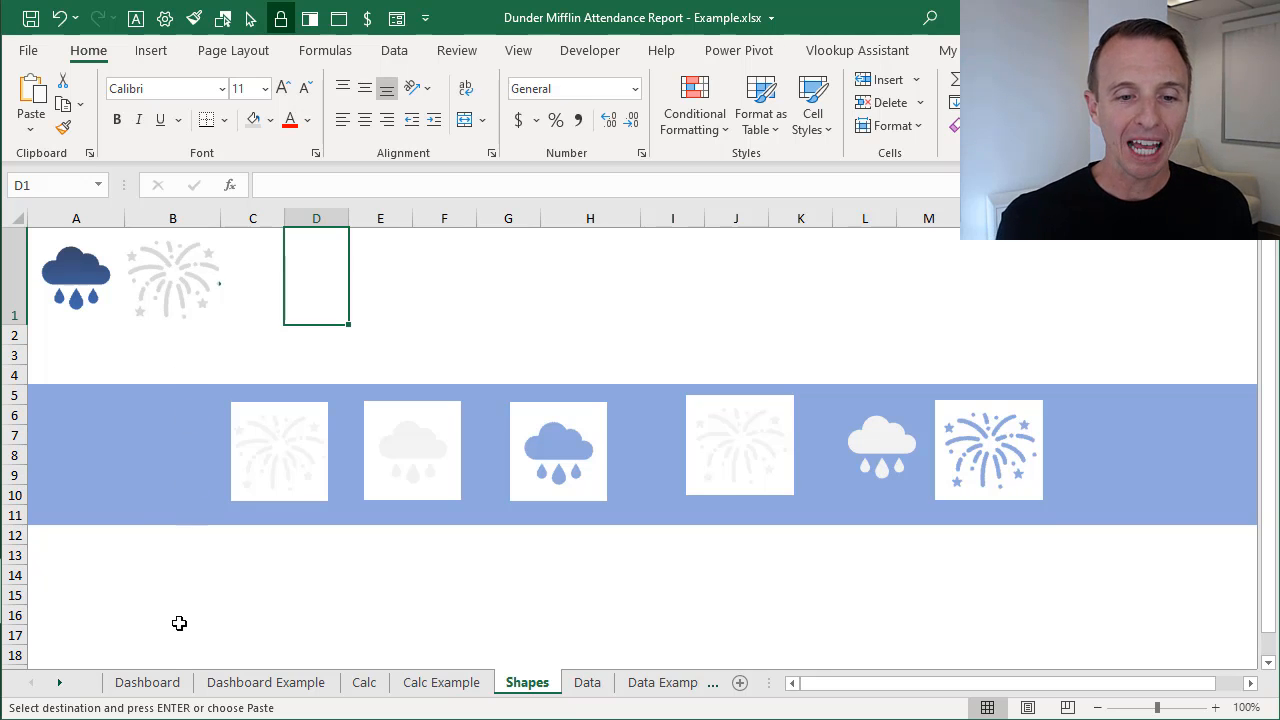
{"action": "left_click", "coordinate": [147, 683]}
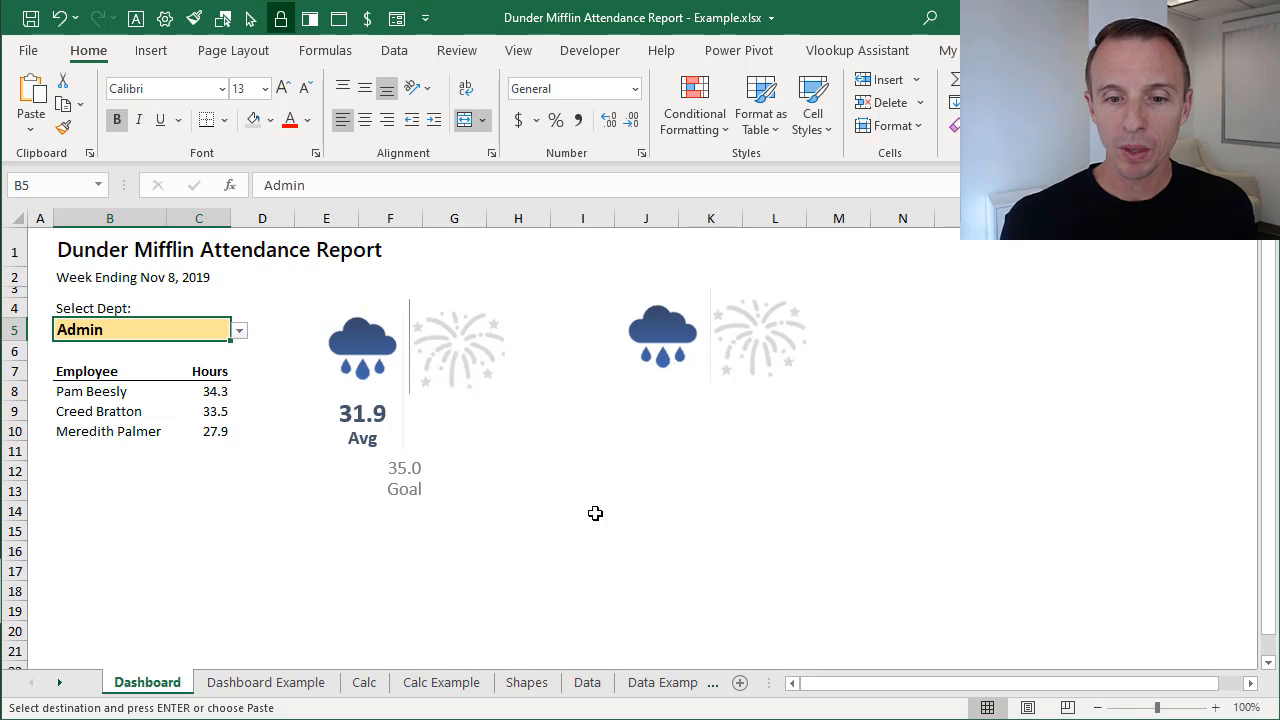
{"action": "left_click", "coordinate": [527, 682]}
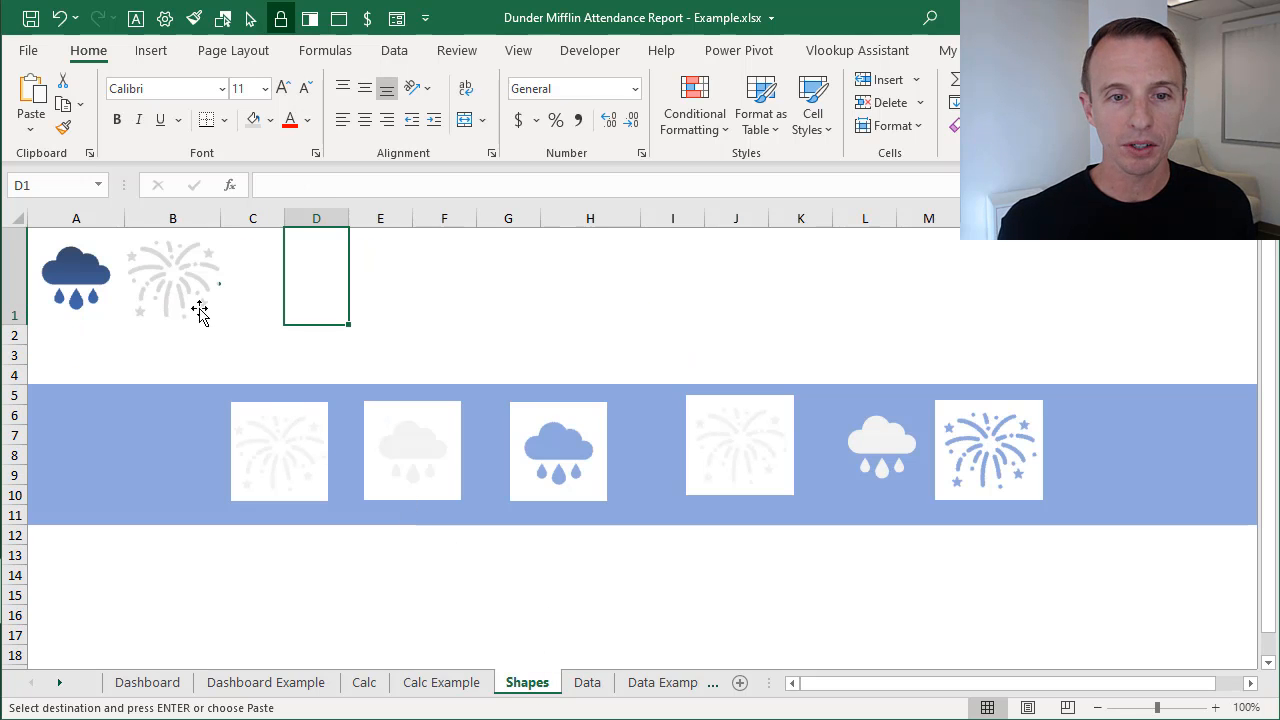
{"action": "left_click", "coordinate": [162, 280]}
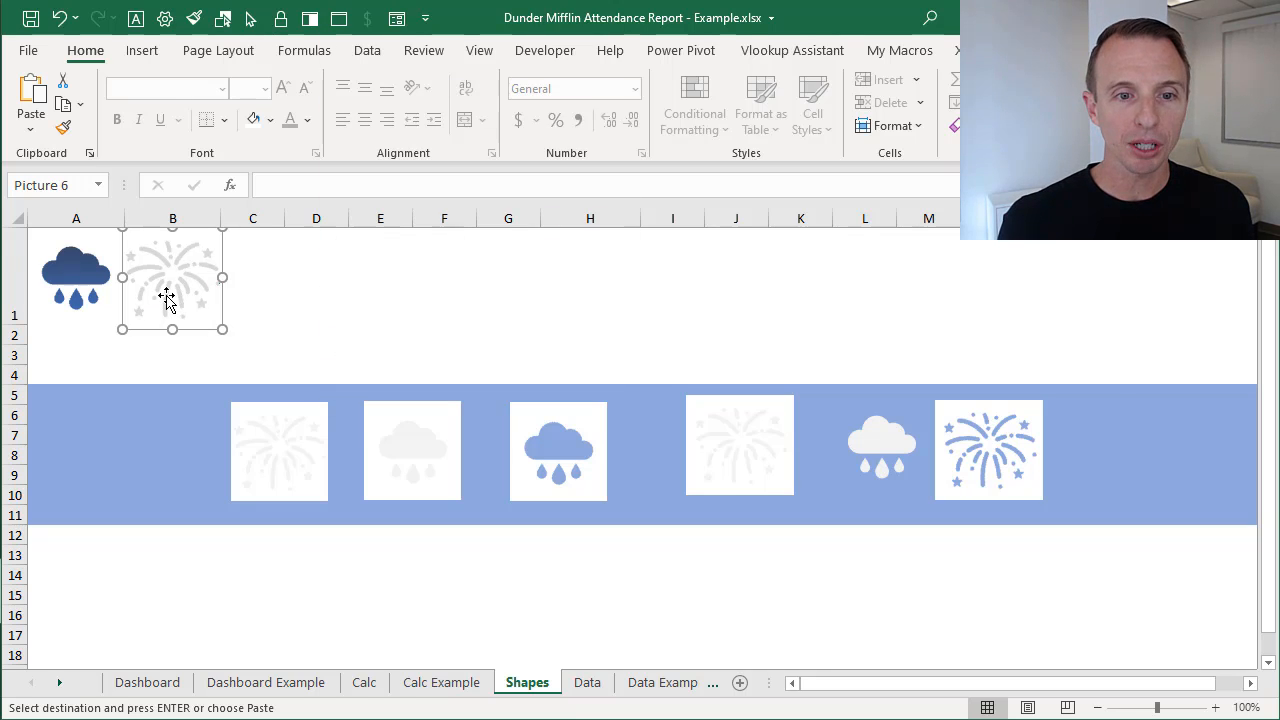
{"action": "left_click", "coordinate": [147, 682]}
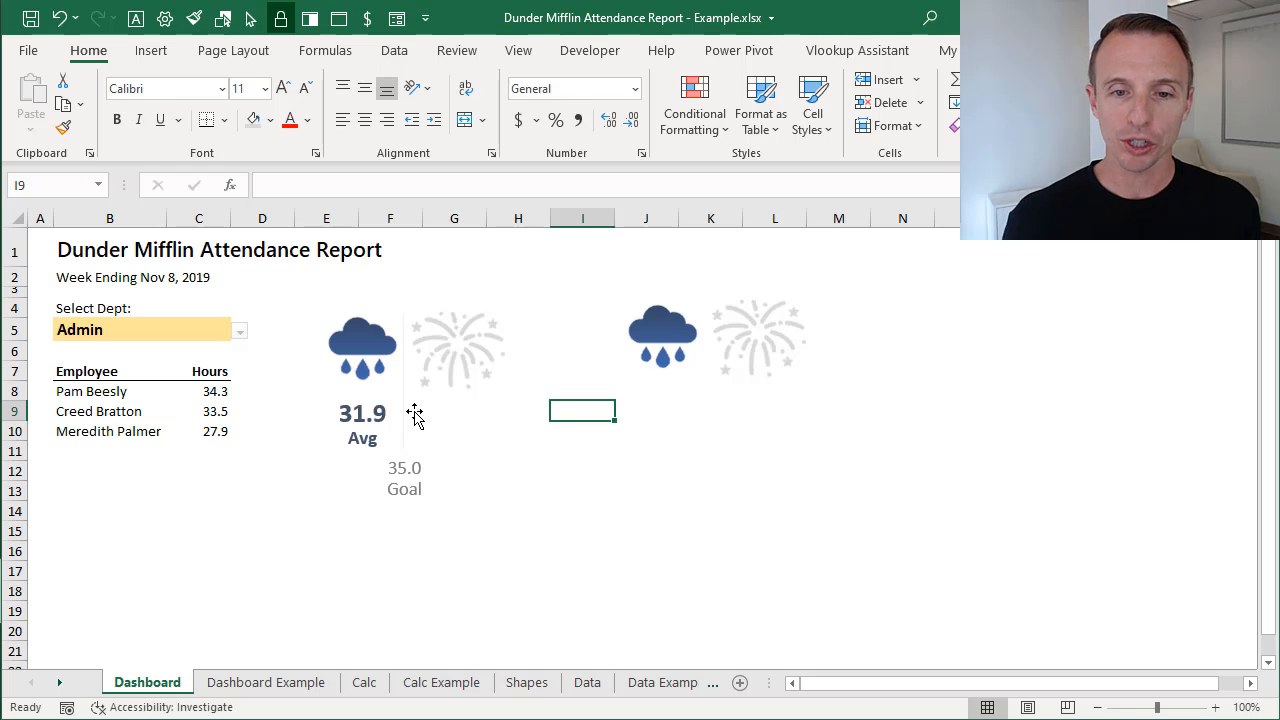
- Inspect the existing average label's formula, and draw a text box about 0.7" wide and 0.37" high below the new linked rain cloud
{"action": "left_click", "coordinate": [358, 418]}
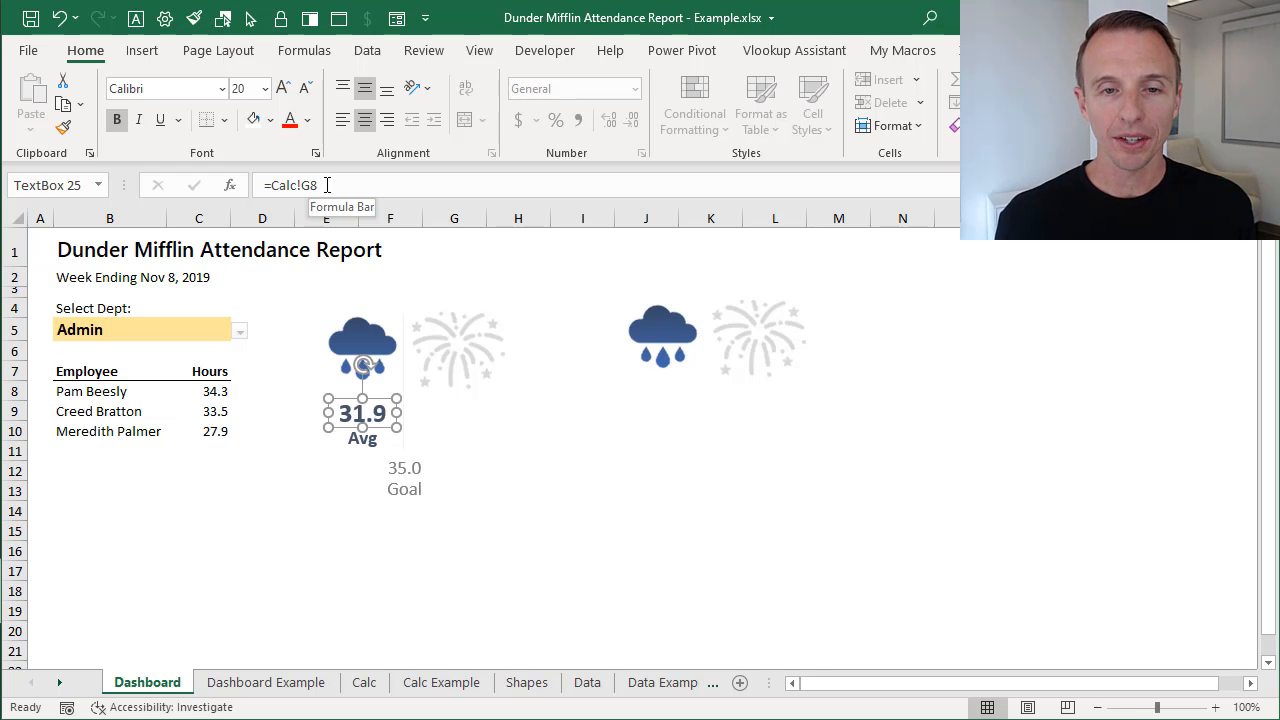
{"action": "left_click", "coordinate": [141, 55]}
{"action": "left_click", "coordinate": [243, 110]}
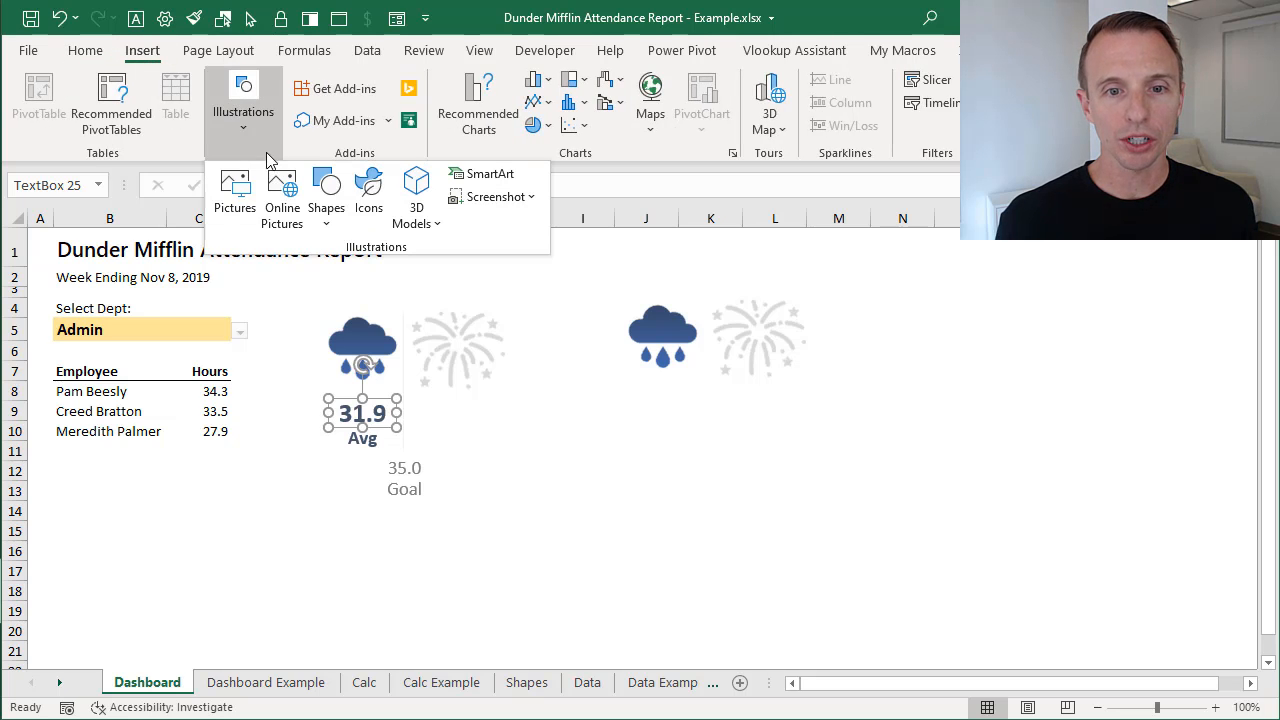
{"action": "left_click", "coordinate": [326, 195]}
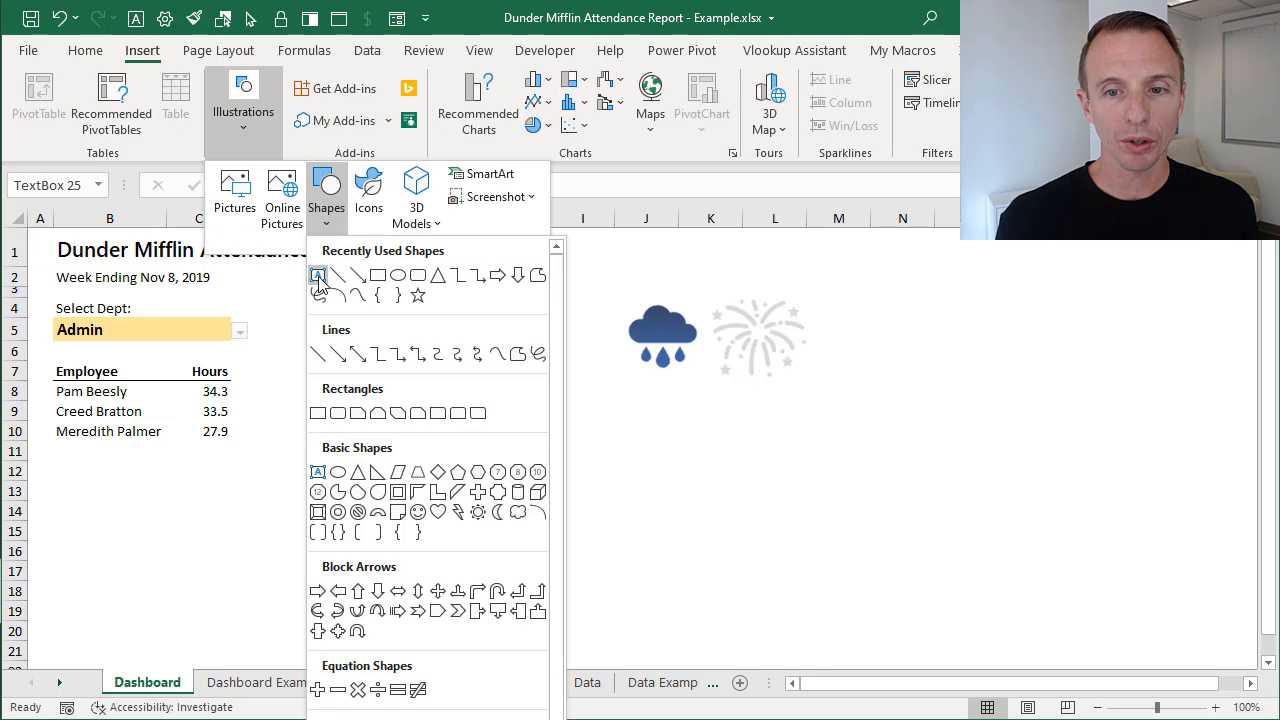
{"action": "left_click", "coordinate": [320, 292]}
{"action": "left_click_drag", "start_coordinate": [629, 390], "coordinate": [695, 424]}
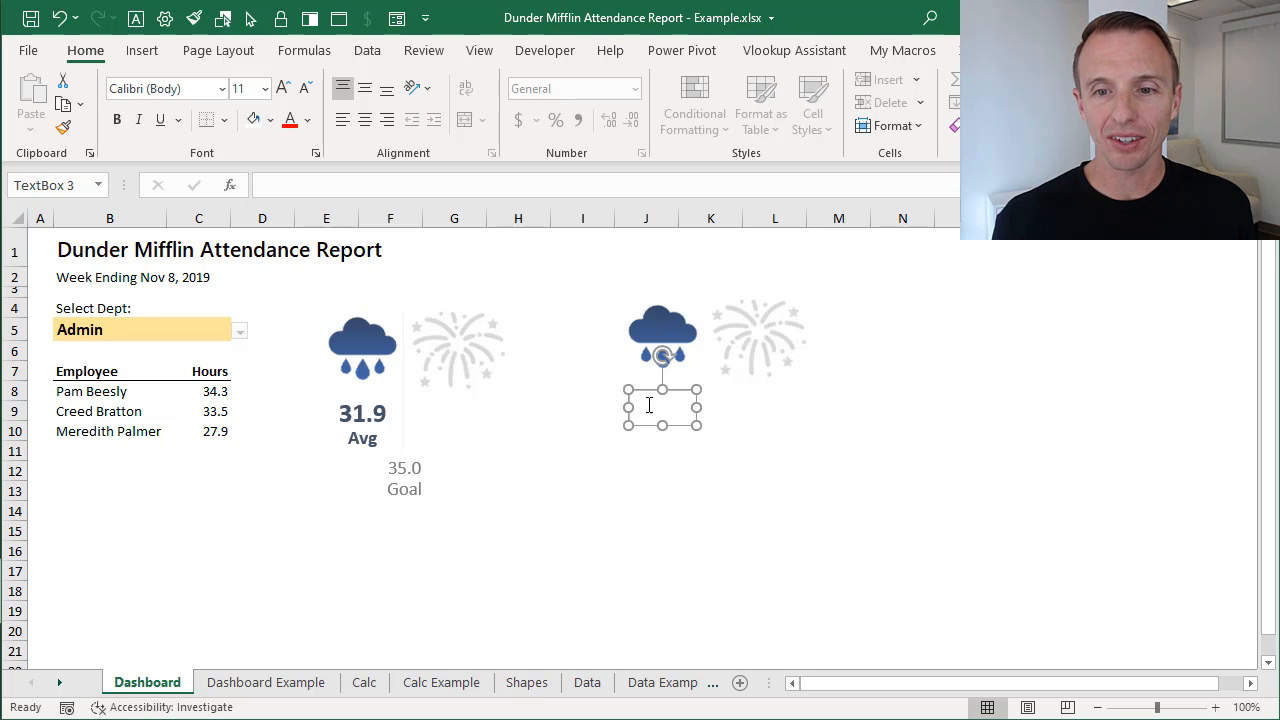
- Link the new text box to the Bad Label value with the formula =Calc!G8
{"action": "left_click", "coordinate": [278, 184]}
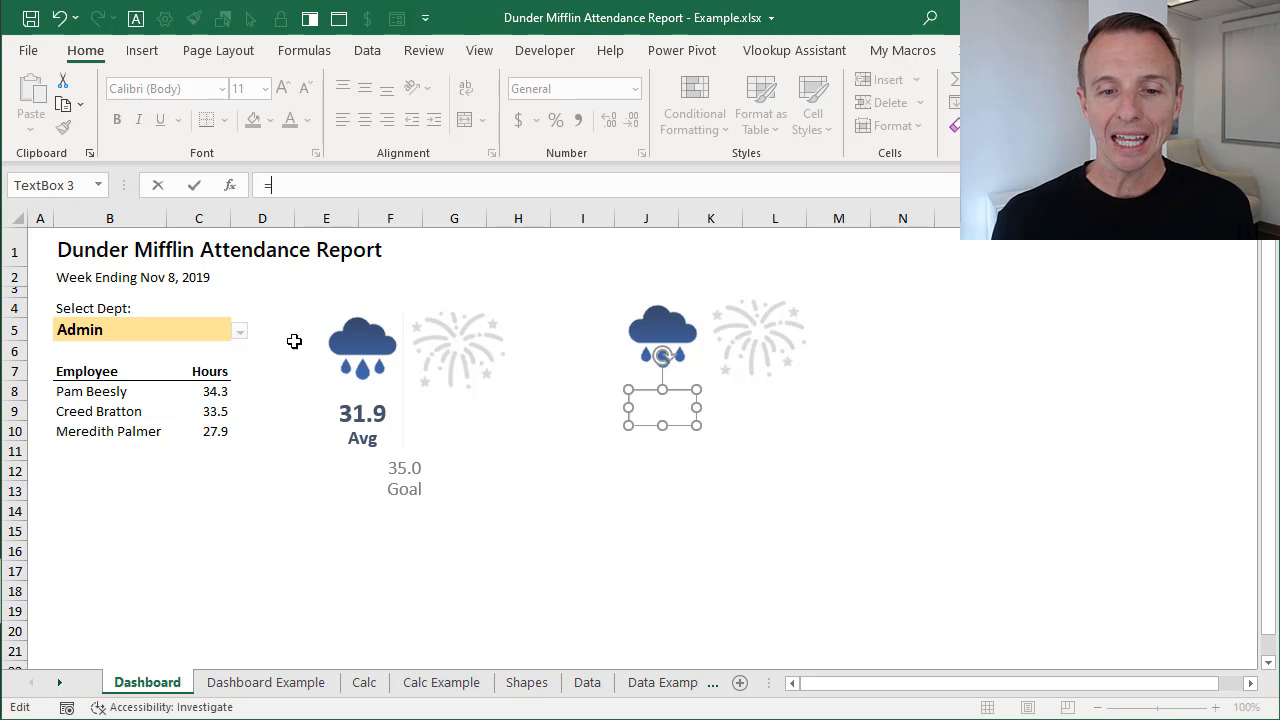
{"action": "type", "text": "="}
{"action": "left_click", "coordinate": [364, 682]}
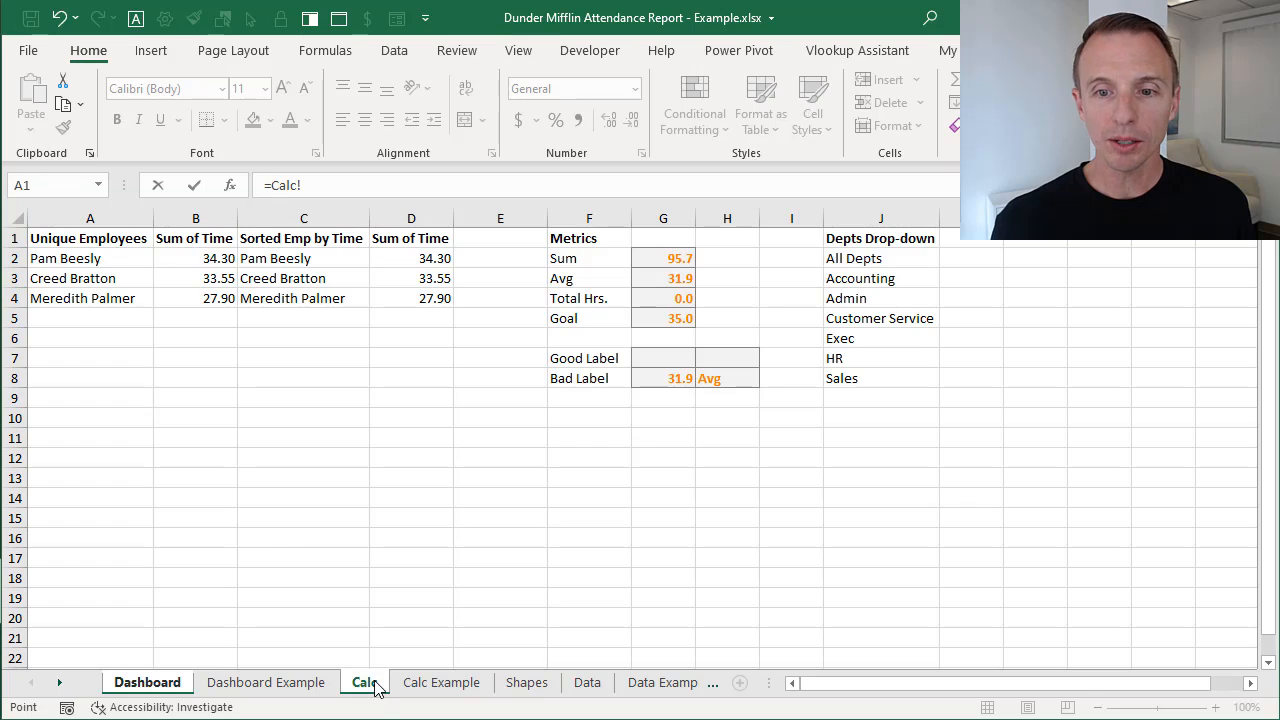
{"action": "left_click", "coordinate": [660, 379]}
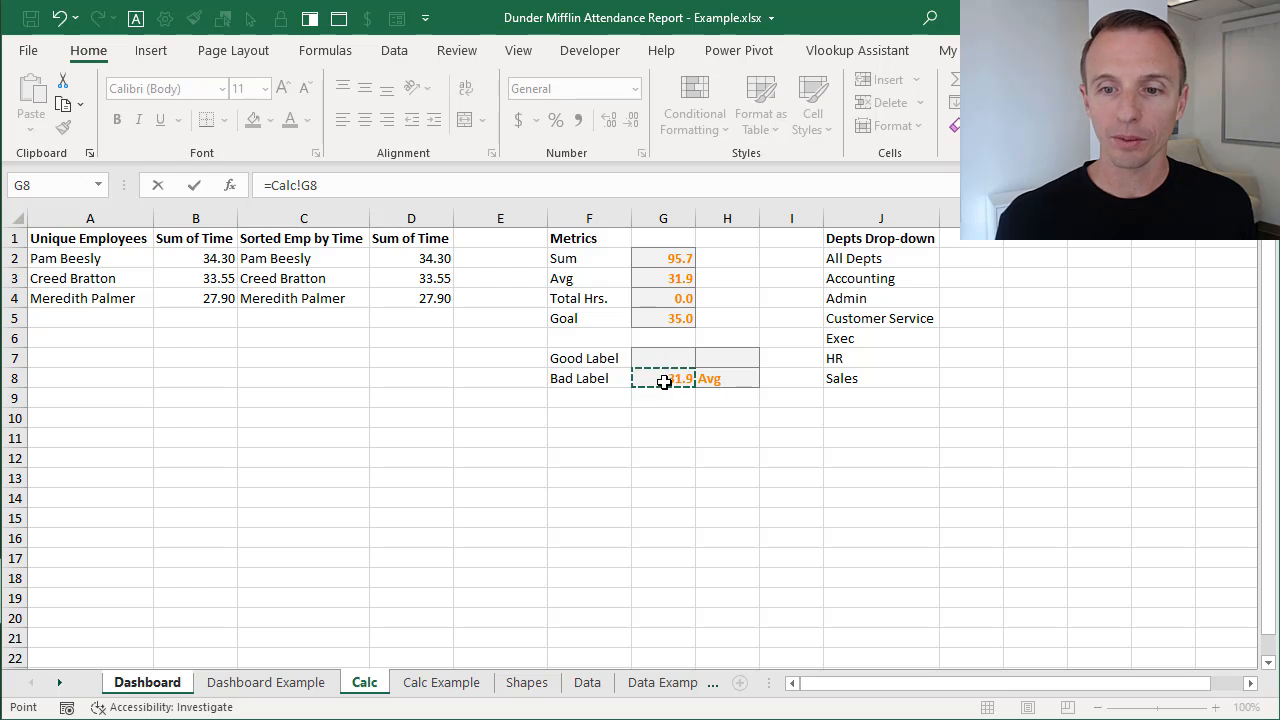
{"action": "key", "text": "Return"}
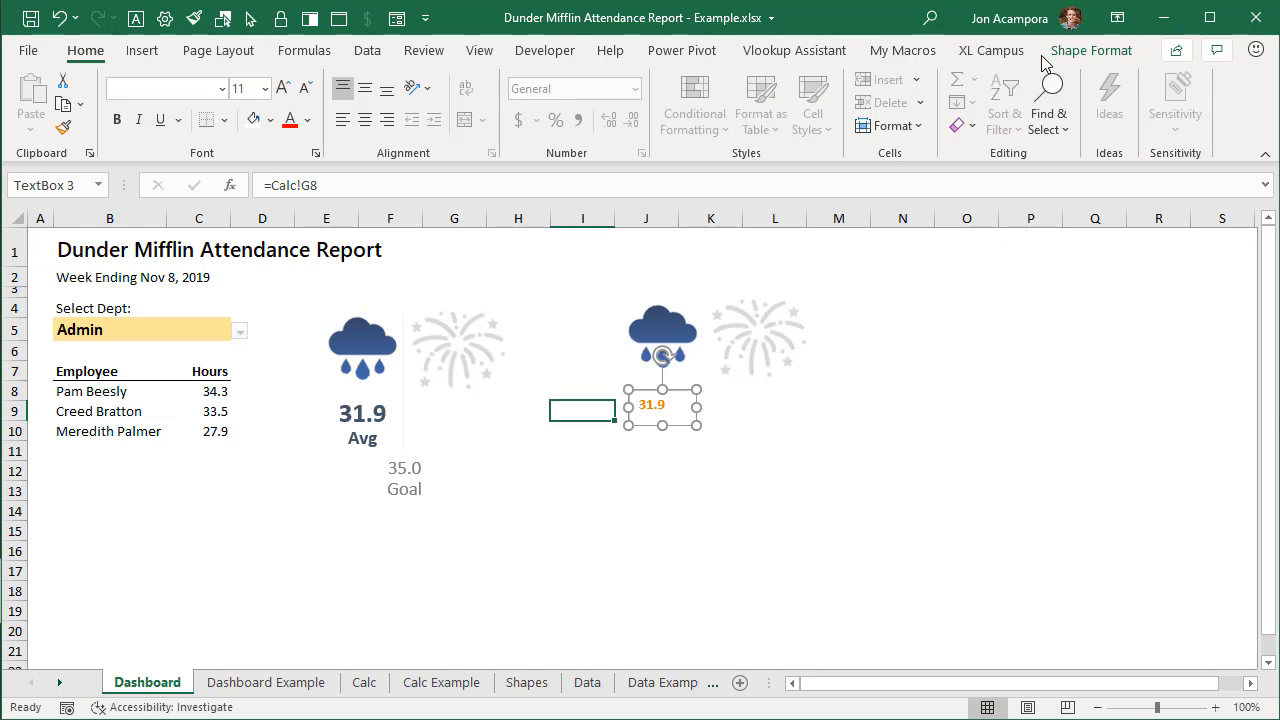
- Format the linked text box's value in the dark blue-grey theme colour at font size 18
{"action": "left_click", "coordinate": [1050, 52]}
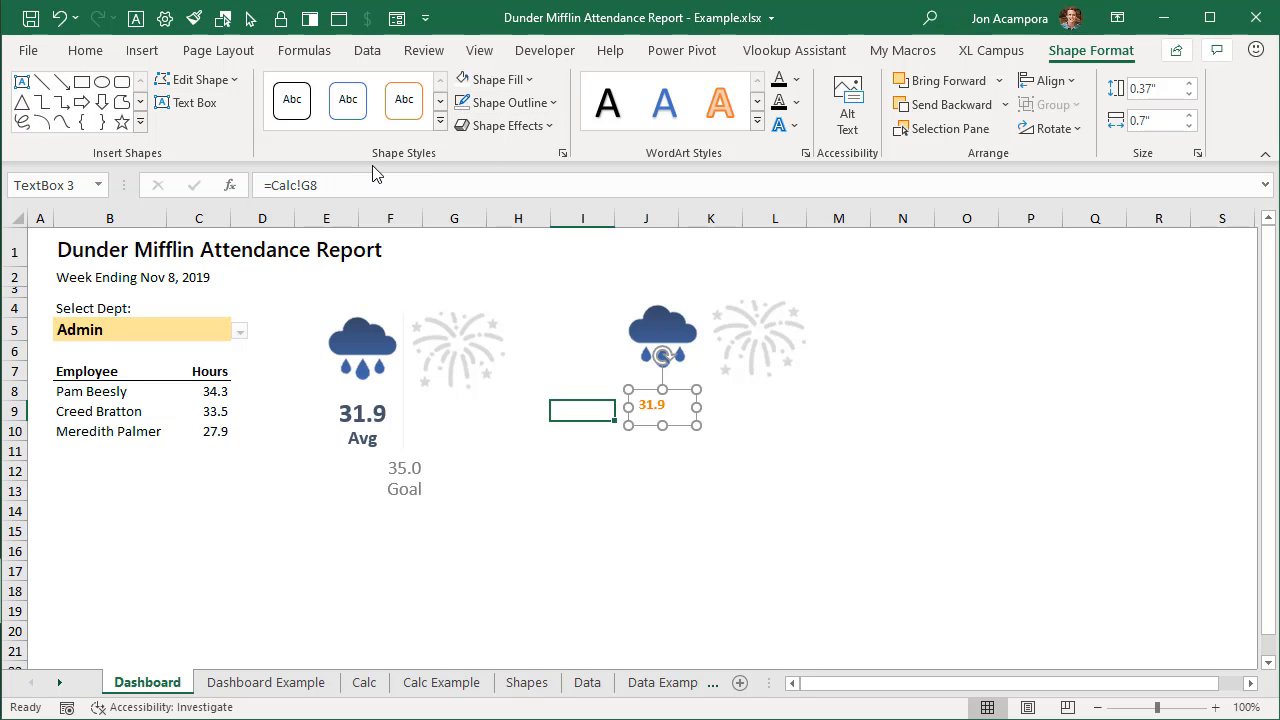
{"action": "left_click", "coordinate": [91, 57]}
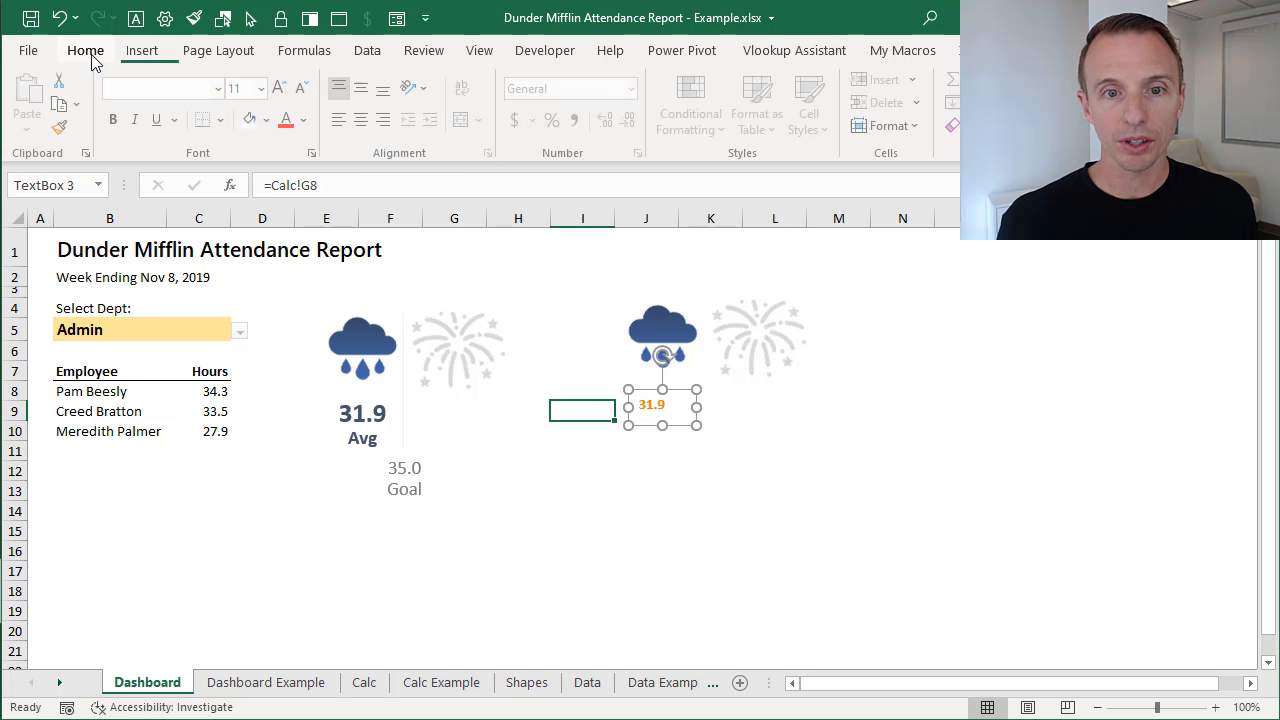
{"action": "left_click", "coordinate": [307, 122]}
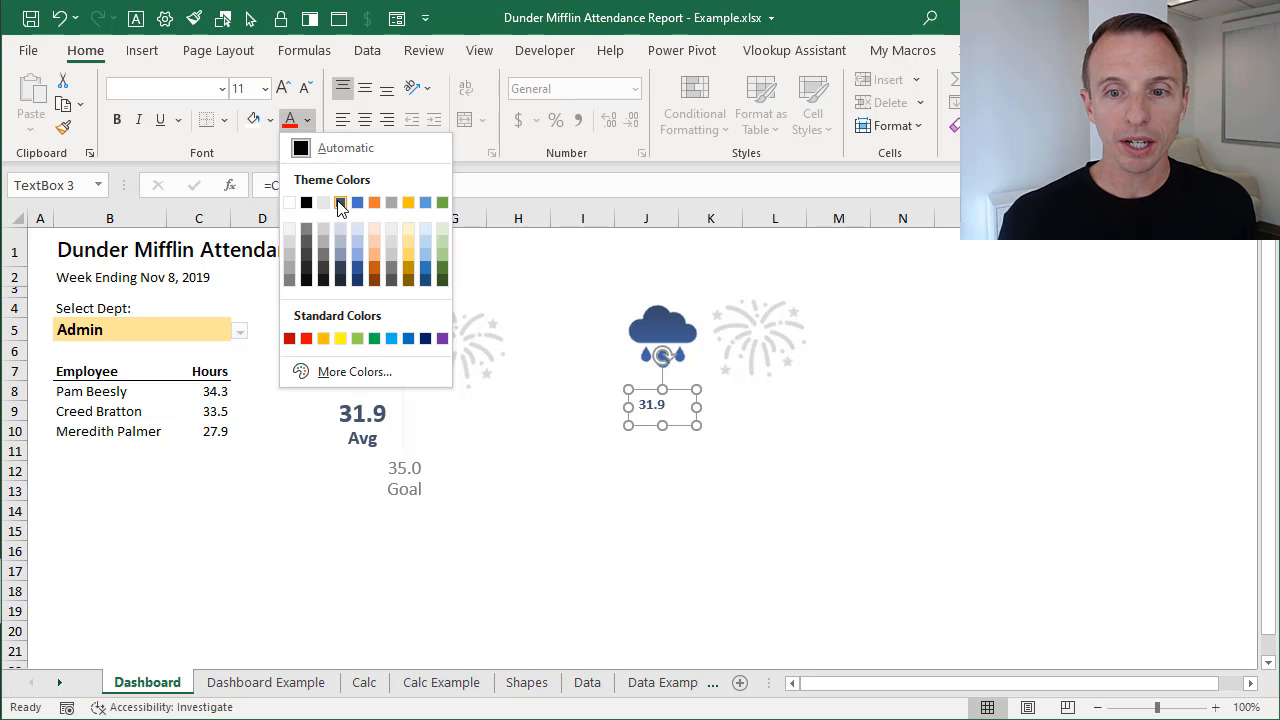
{"action": "left_click", "coordinate": [340, 203]}
{"action": "left_click", "coordinate": [286, 92]}
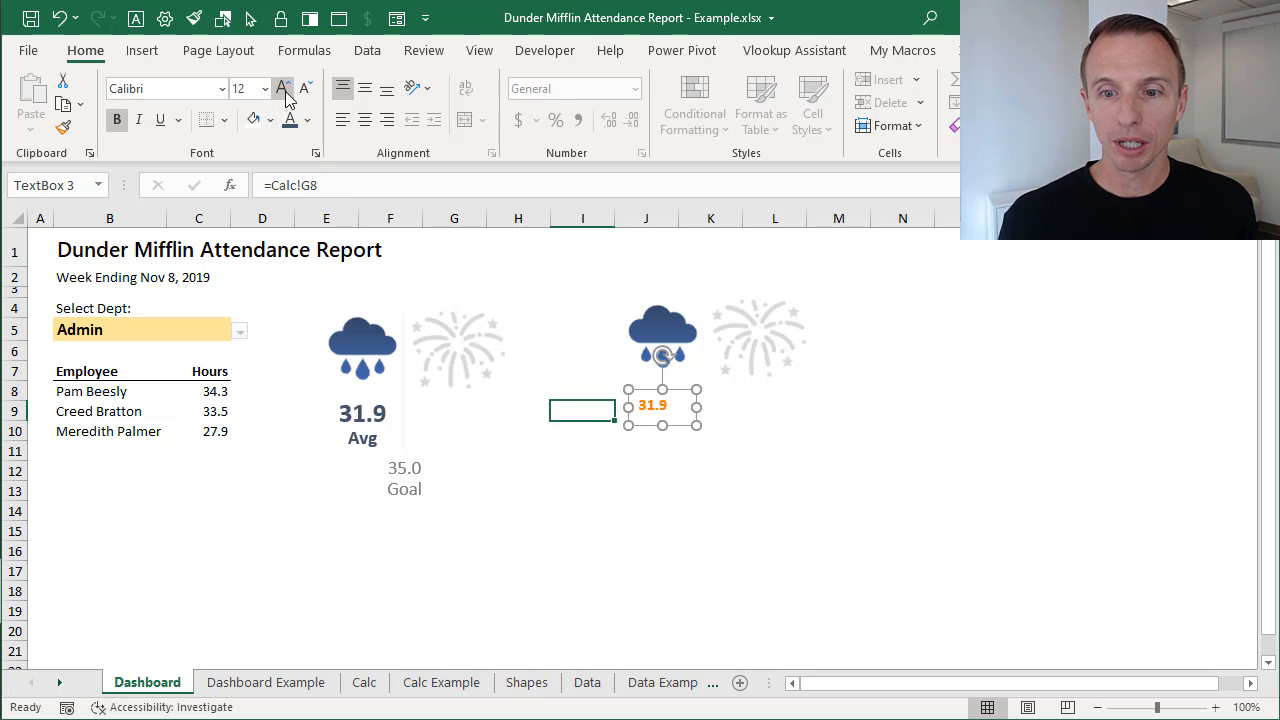
{"action": "left_click", "coordinate": [286, 92]}
{"action": "left_click", "coordinate": [286, 92]}
{"action": "left_click", "coordinate": [289, 120]}
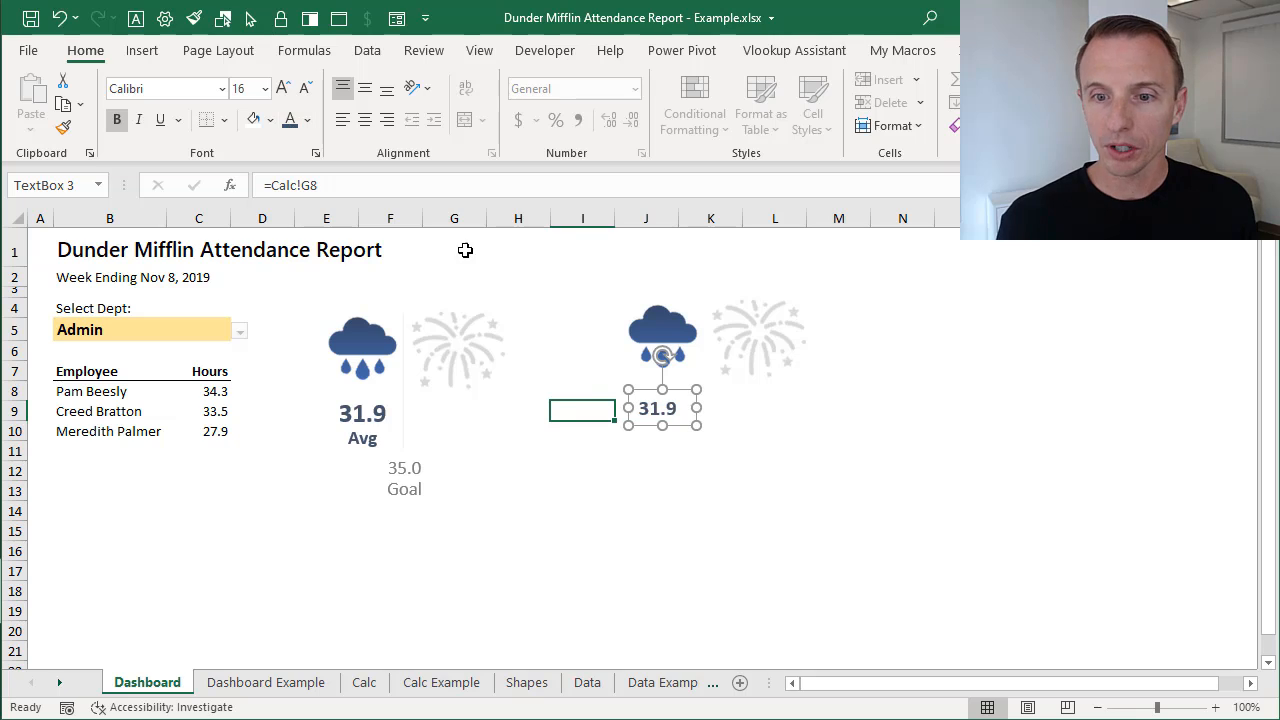
{"action": "left_click", "coordinate": [284, 88]}
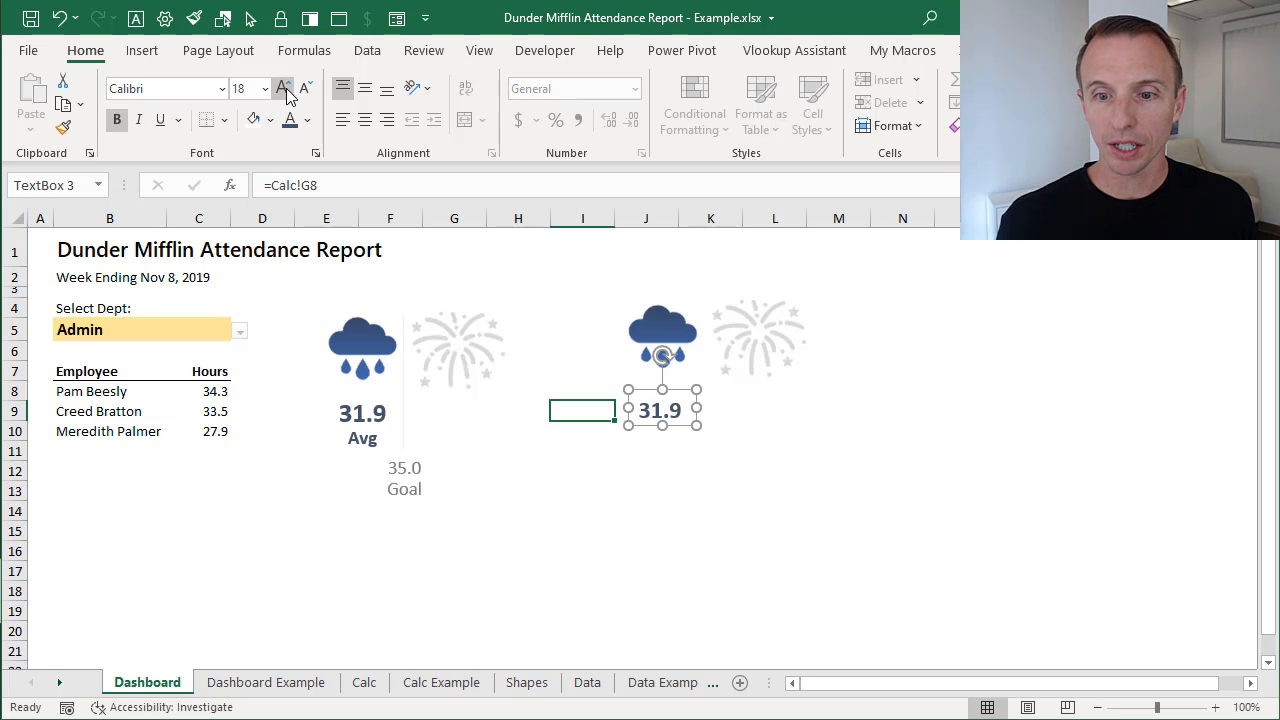
- Make the linked value box slightly taller, and place a copy below the new fireworks linked to the Good Label value with =Calc!G7
{"action": "mouse_move", "coordinate": [698, 430]}
{"action": "left_mouse_down"}
{"action": "mouse_move", "coordinate": [715, 437]}
{"action": "mouse_move", "coordinate": [697, 434]}
{"action": "left_mouse_up"}
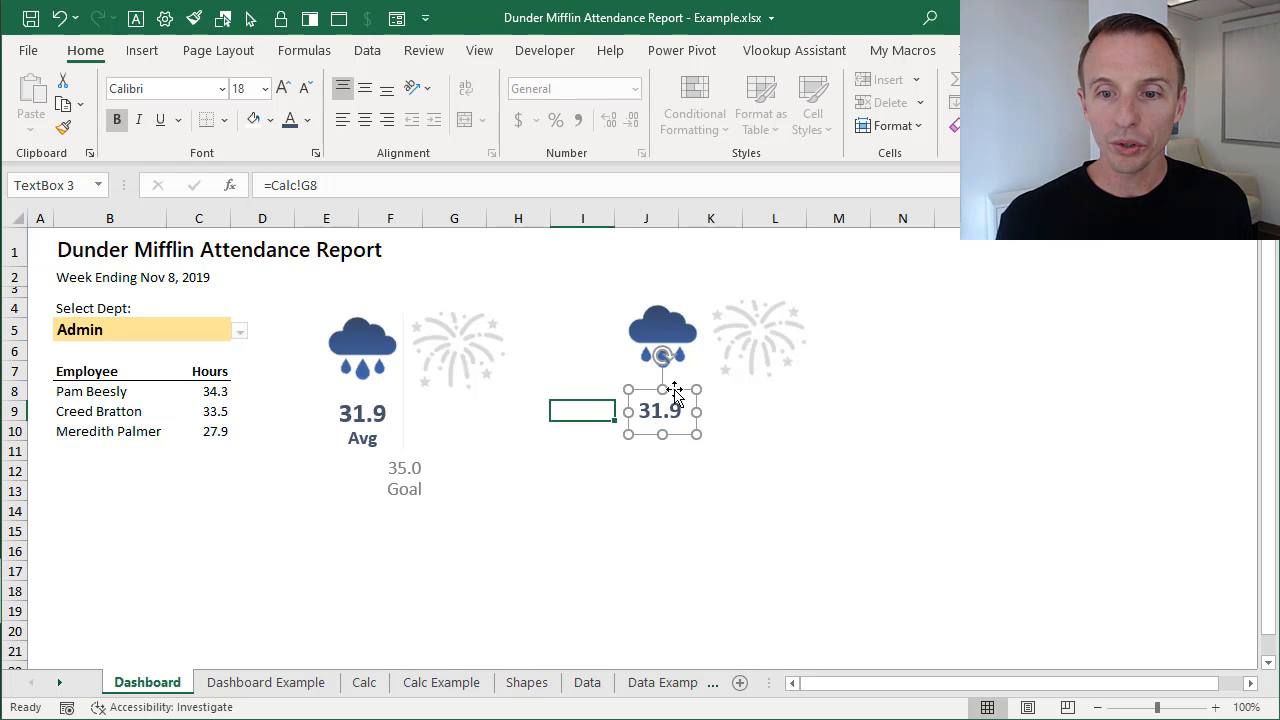
{"action": "left_click_drag", "start_coordinate": [675, 395], "coordinate": [767, 387]}
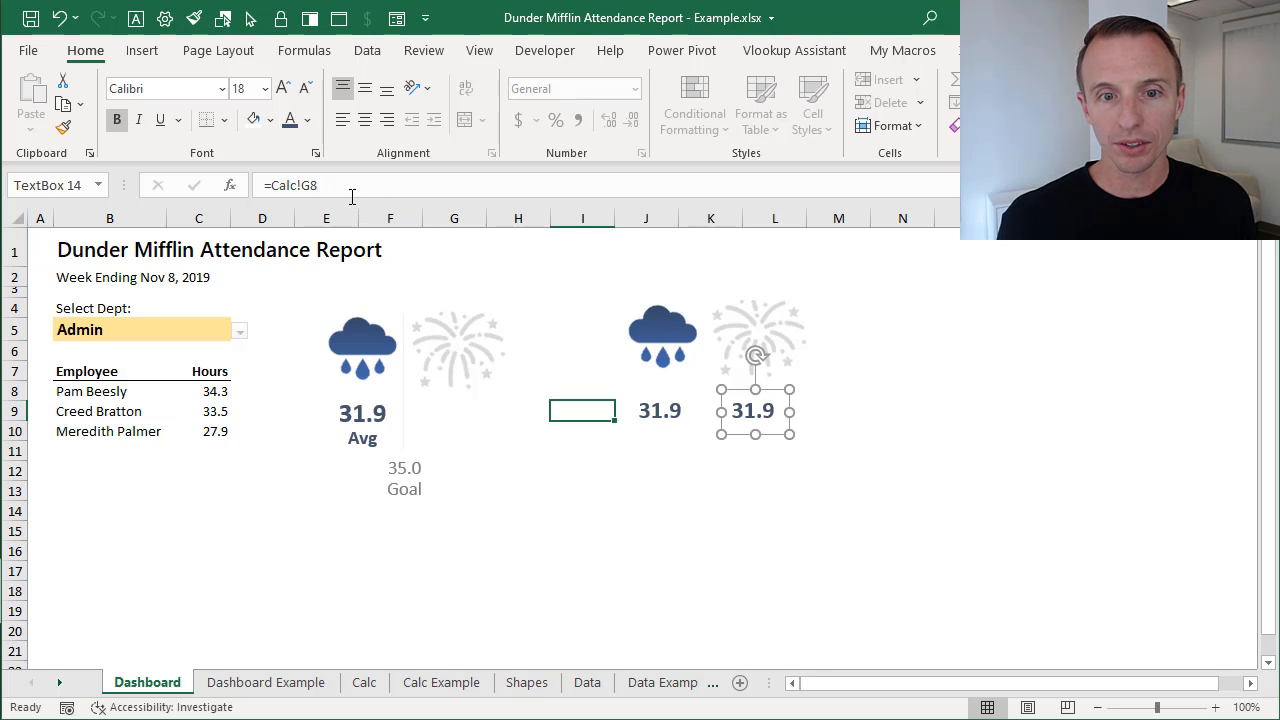
{"action": "left_click_drag", "start_coordinate": [325, 186], "coordinate": [276, 186]}
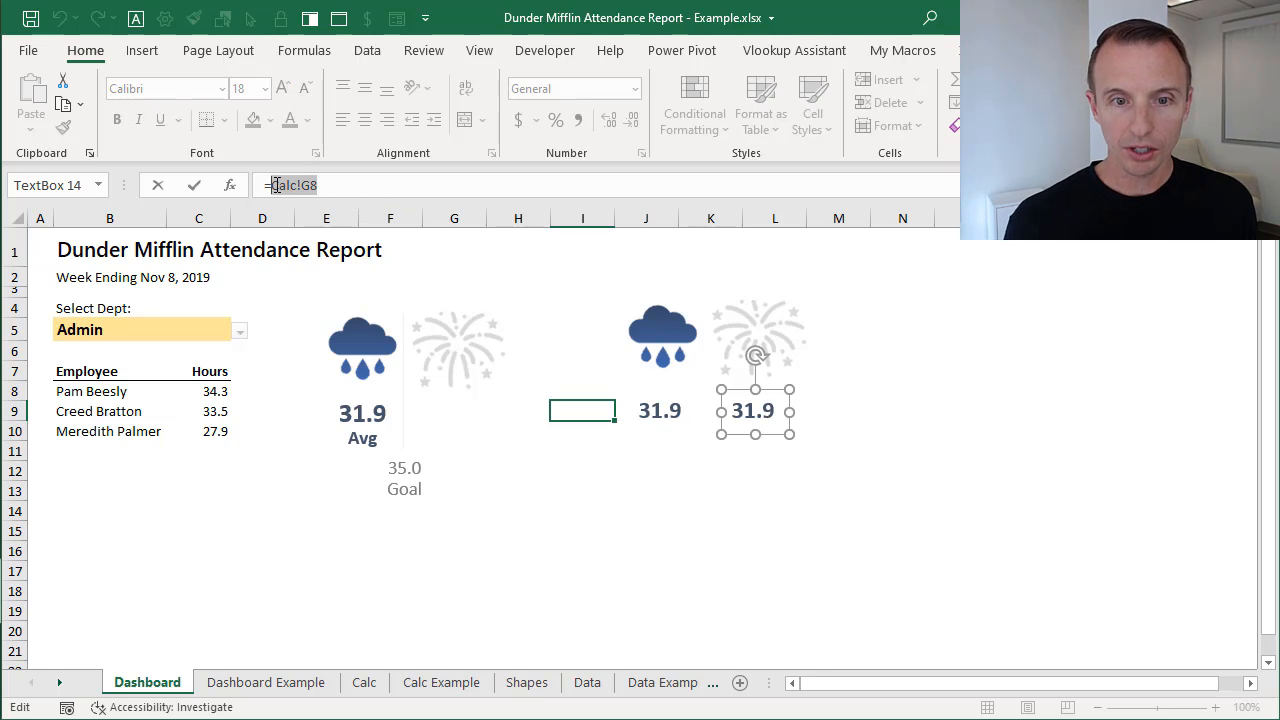
{"action": "key", "text": "BackSpace"}
{"action": "left_click", "coordinate": [364, 682]}
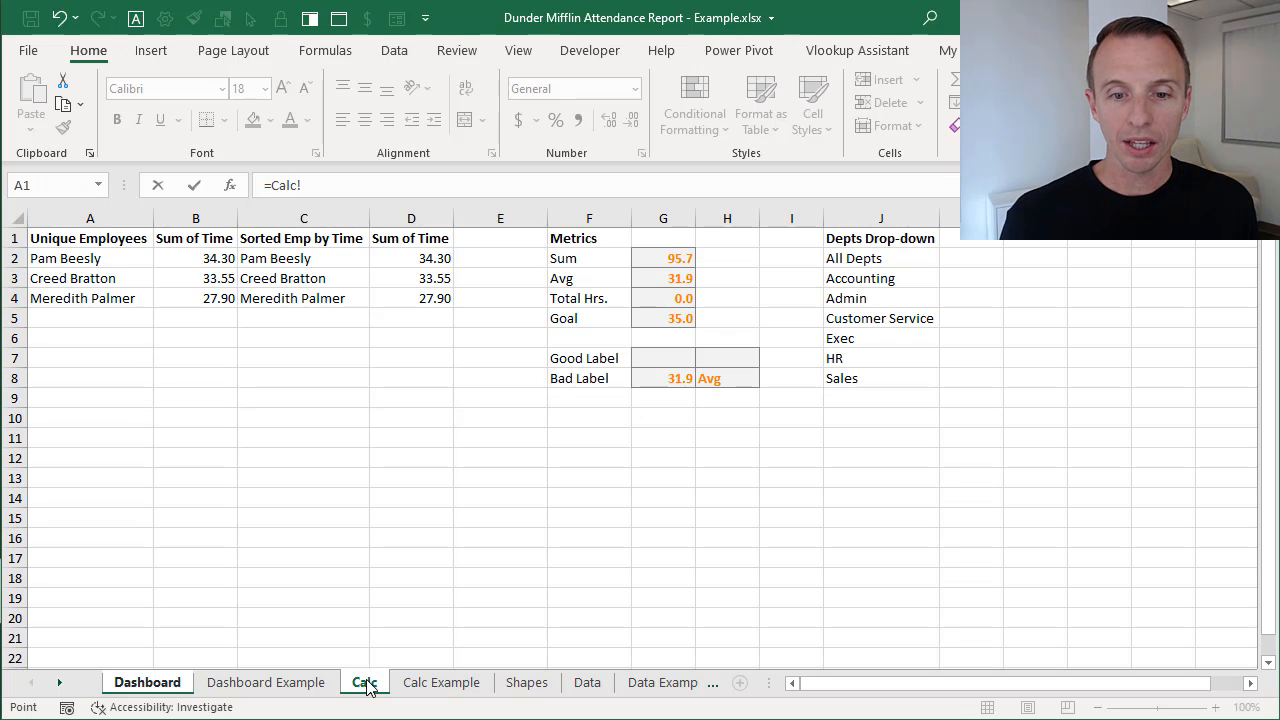
{"action": "left_click", "coordinate": [665, 357]}
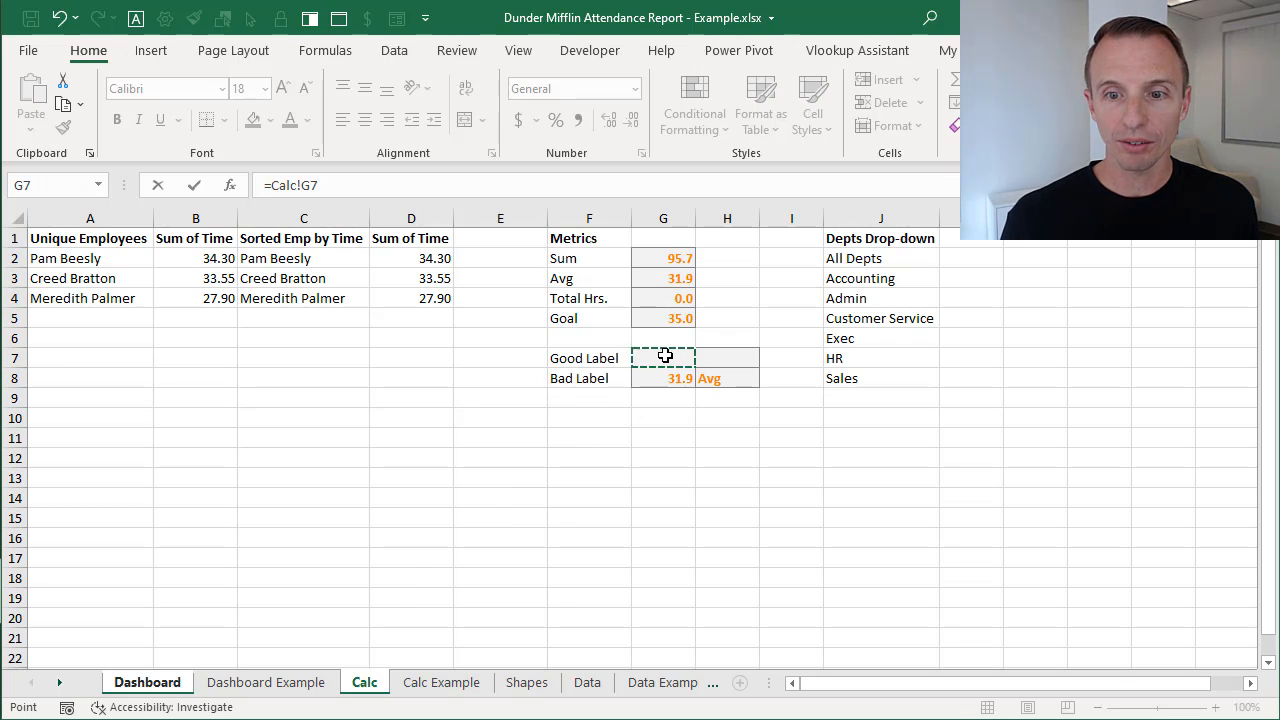
{"action": "key", "text": "Return"}
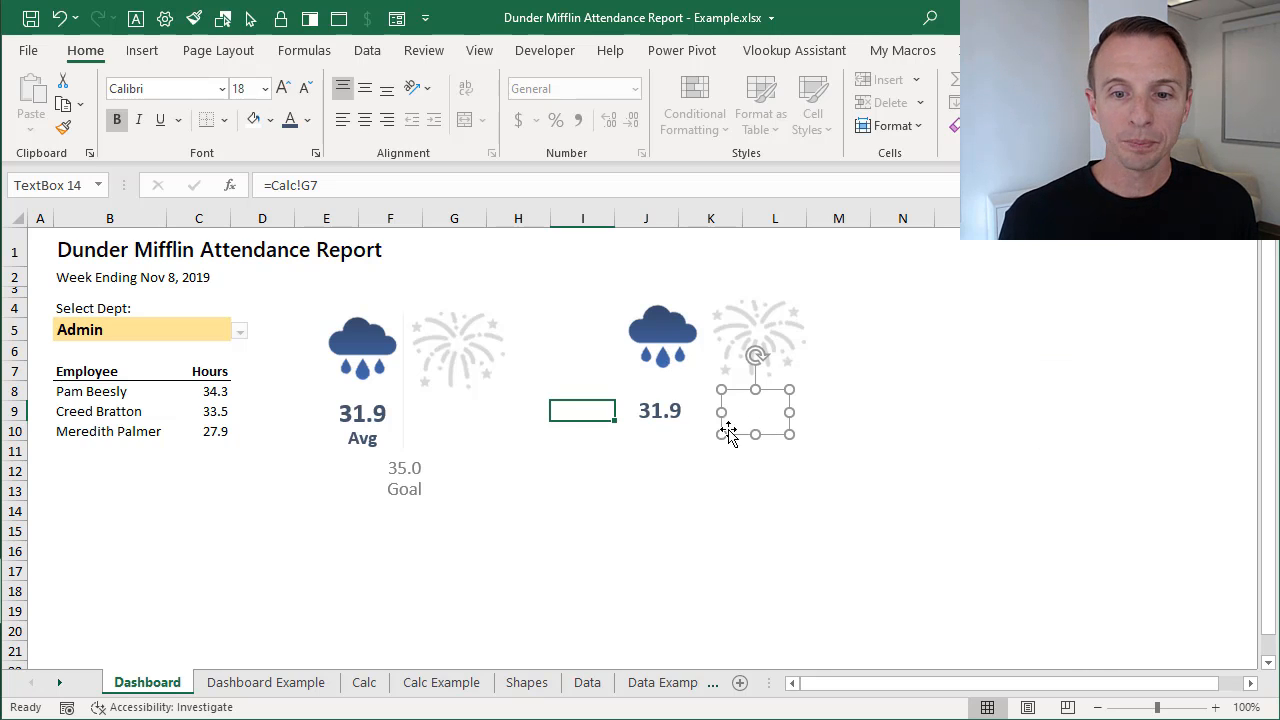
- Switch the dashboard's selected department to Accounting
{"action": "left_click", "coordinate": [238, 336]}
{"action": "left_click", "coordinate": [240, 331]}
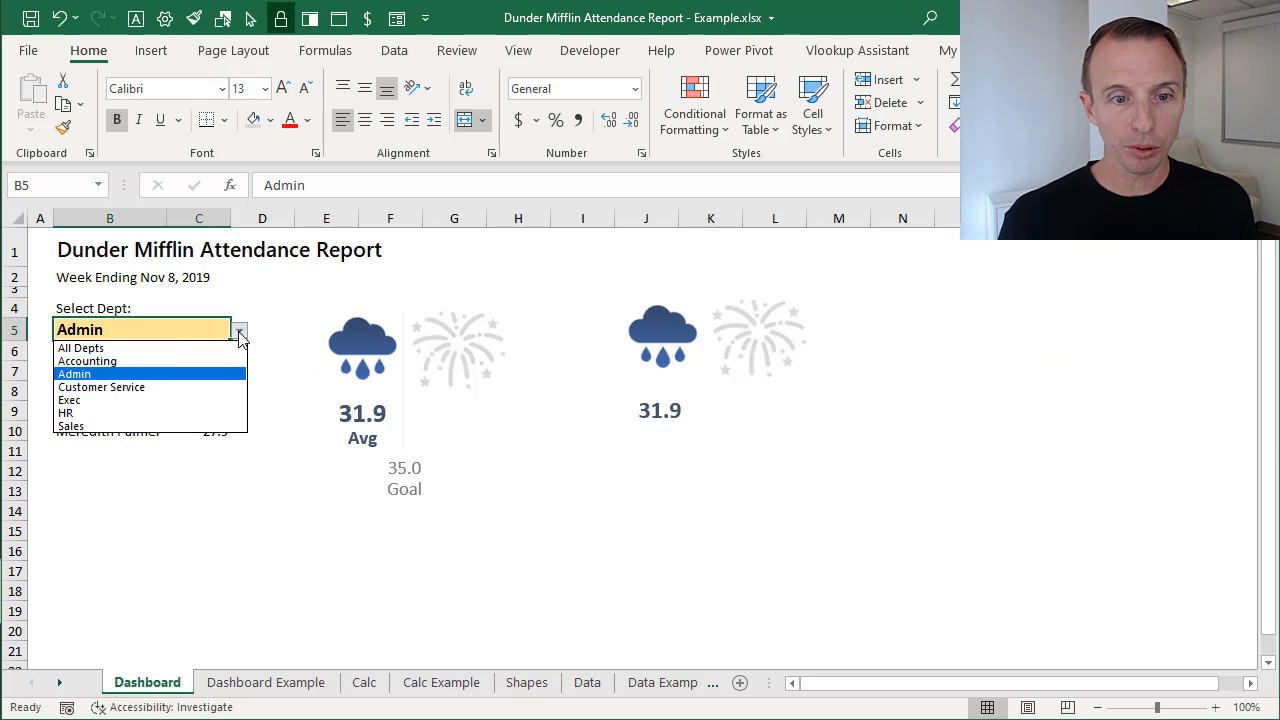
{"action": "left_click", "coordinate": [124, 370]}
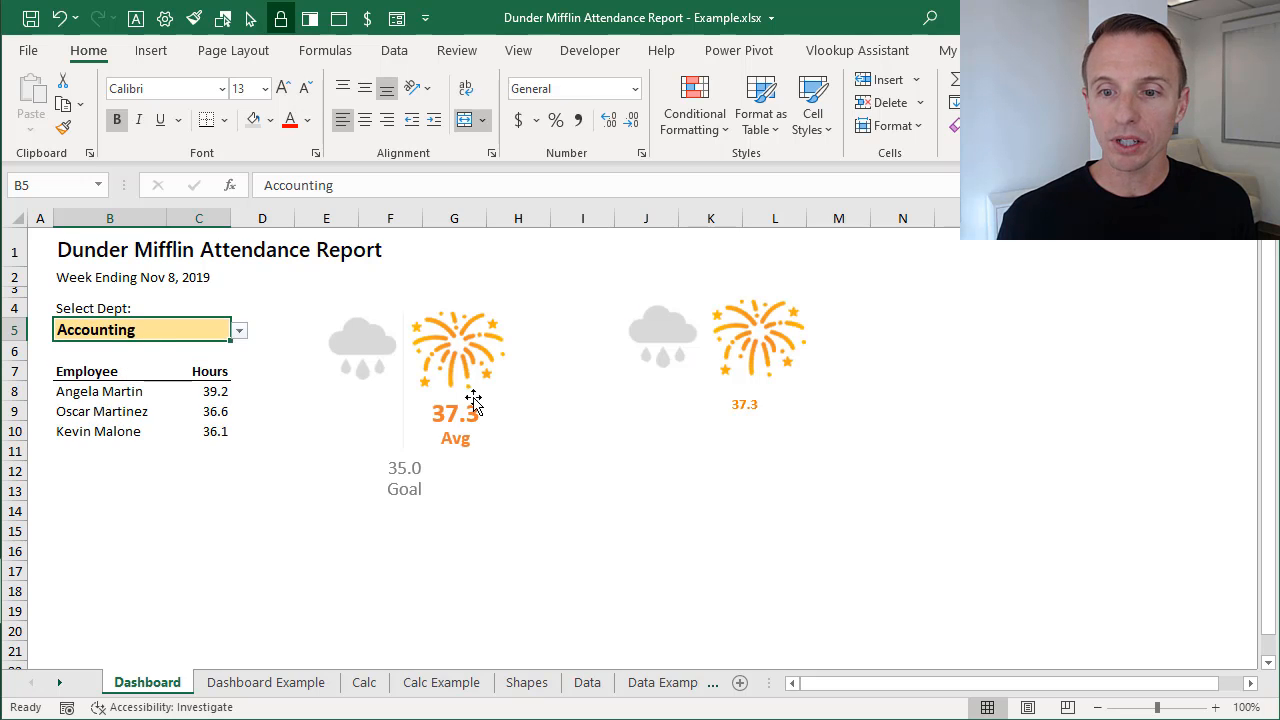
- Set the font size of the linked value below the new fireworks picture to 18
{"action": "left_click", "coordinate": [749, 406]}
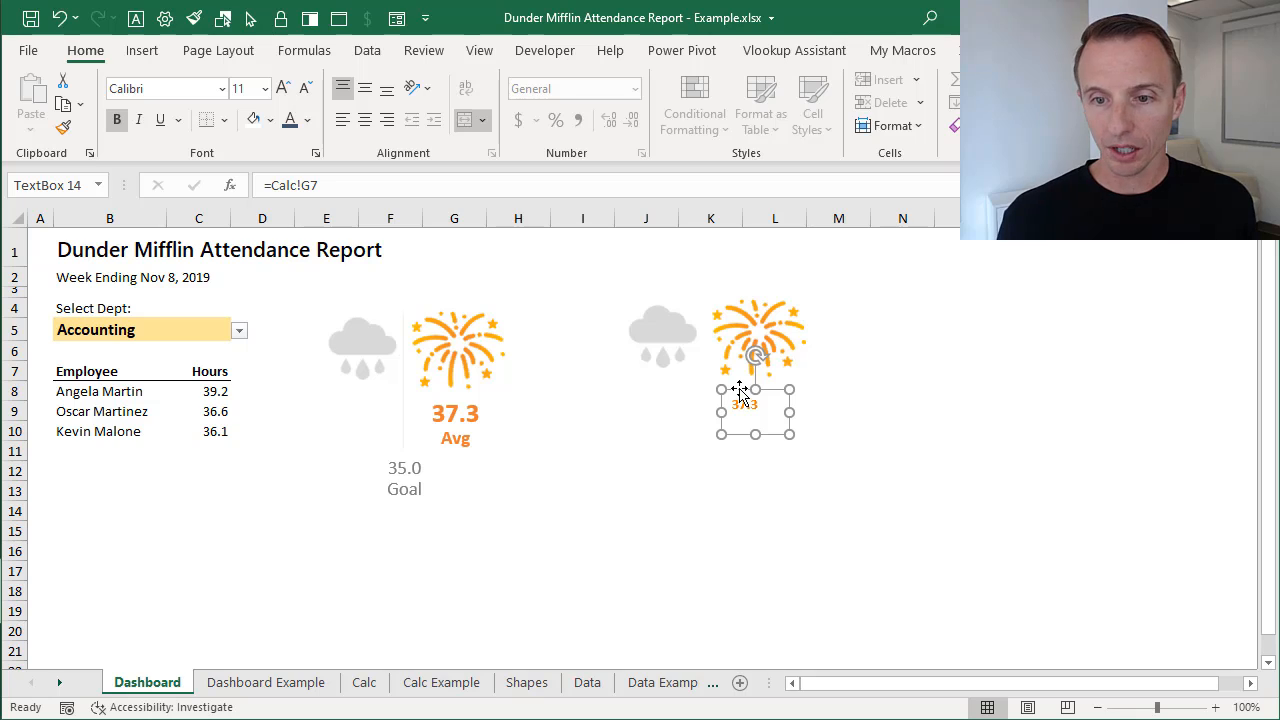
{"action": "left_click", "coordinate": [282, 88]}
{"action": "left_click", "coordinate": [282, 88]}
{"action": "left_click", "coordinate": [282, 88]}
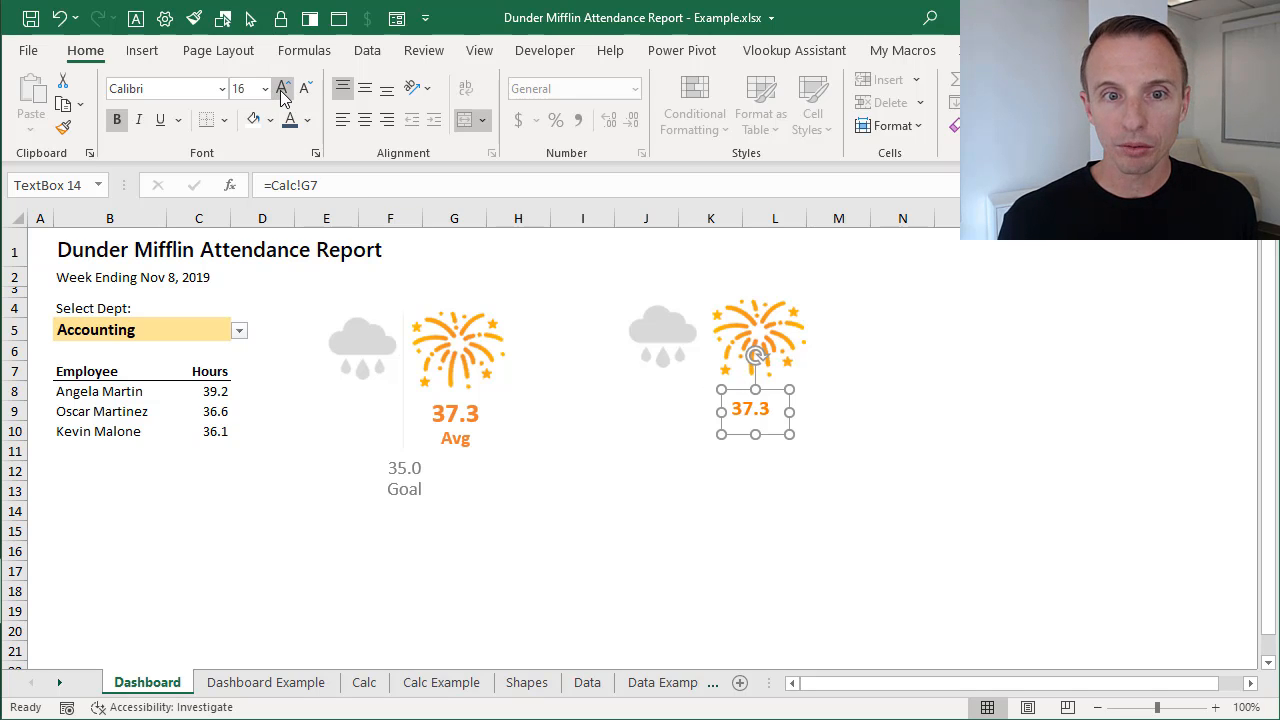
{"action": "left_click", "coordinate": [282, 88]}
{"action": "left_click", "coordinate": [283, 90]}
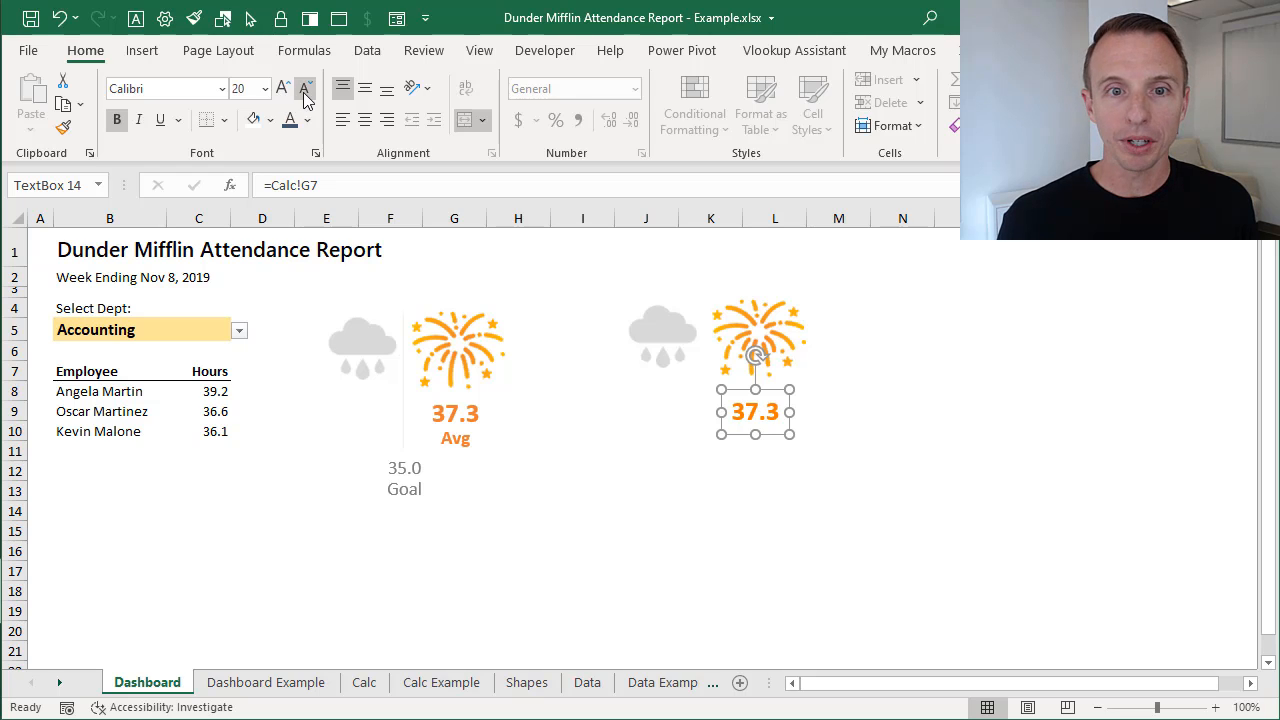
{"action": "left_click", "coordinate": [305, 88]}
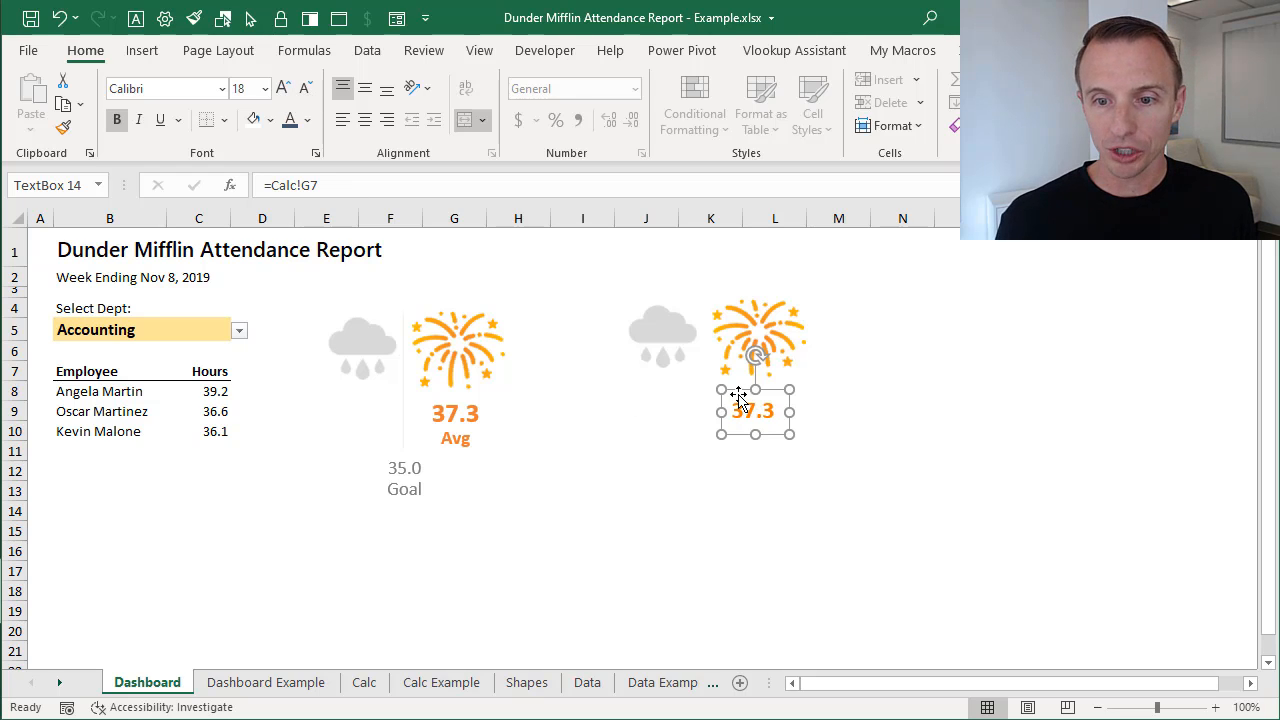
- Test the new linked value boxes by selecting All Depts and Customer Service as the department
{"action": "left_click", "coordinate": [240, 332]}
{"action": "left_click", "coordinate": [224, 348]}
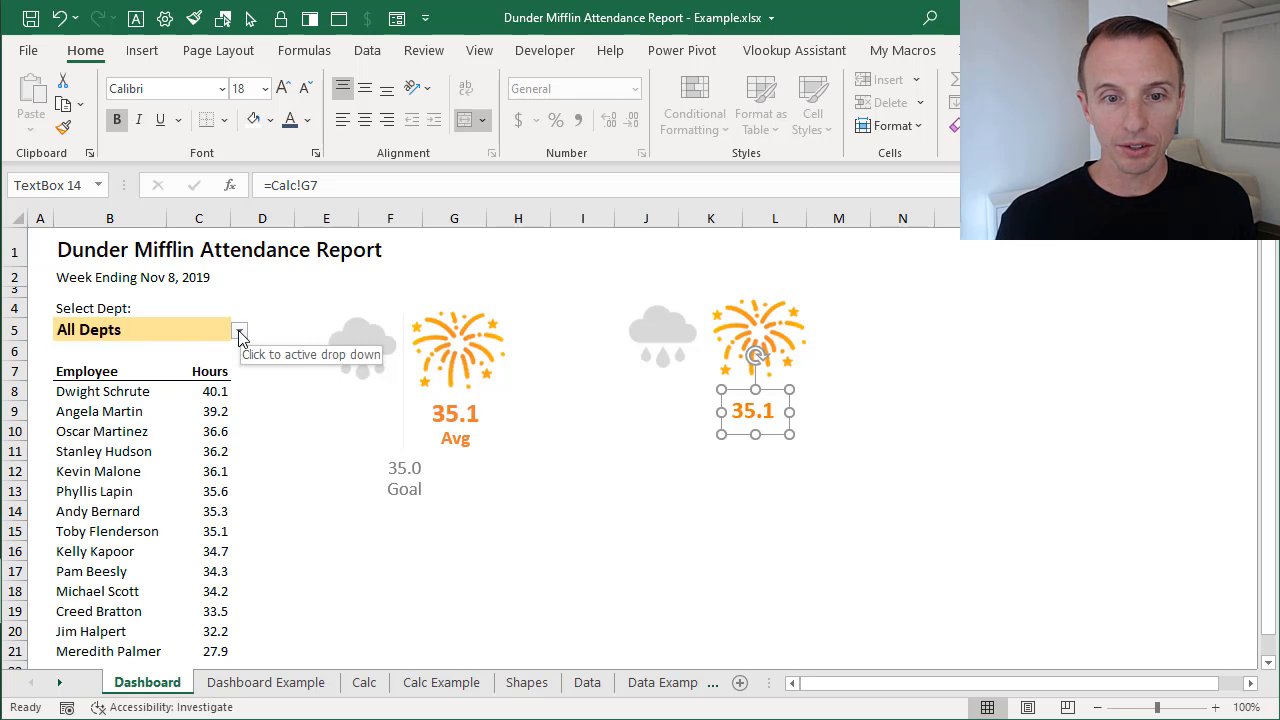
{"action": "left_click", "coordinate": [240, 333]}
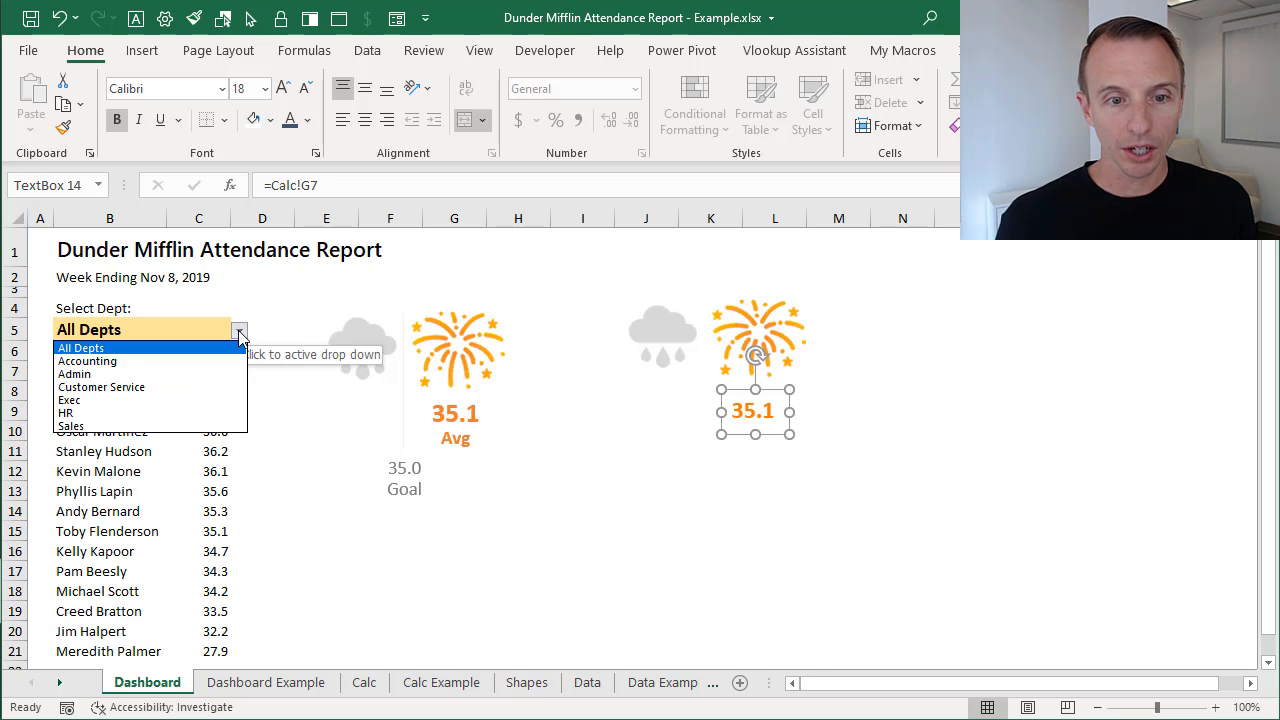
{"action": "left_click", "coordinate": [106, 388]}
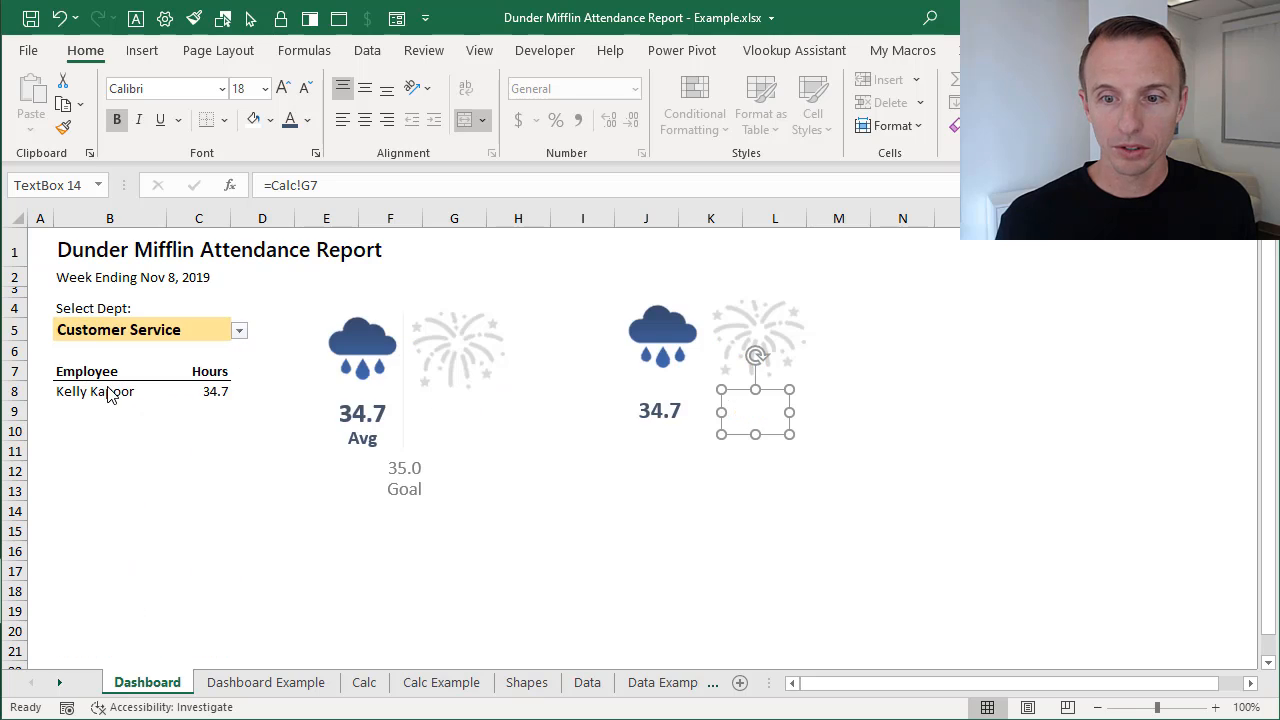
- Copy the value box under the new rain cloud directly below itself and link the copy to the Bad Label text with =Calc!H8
{"action": "left_click", "coordinate": [675, 426]}
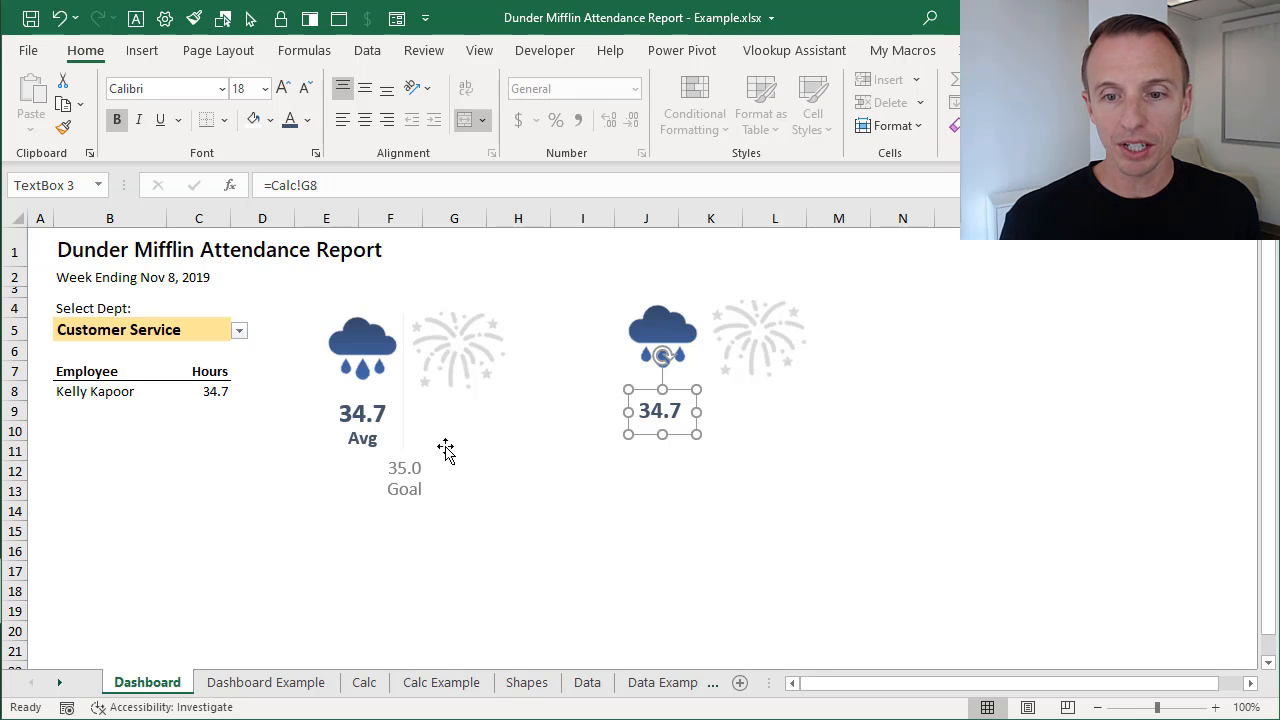
{"action": "left_click_drag", "start_coordinate": [680, 434], "coordinate": [678, 470]}
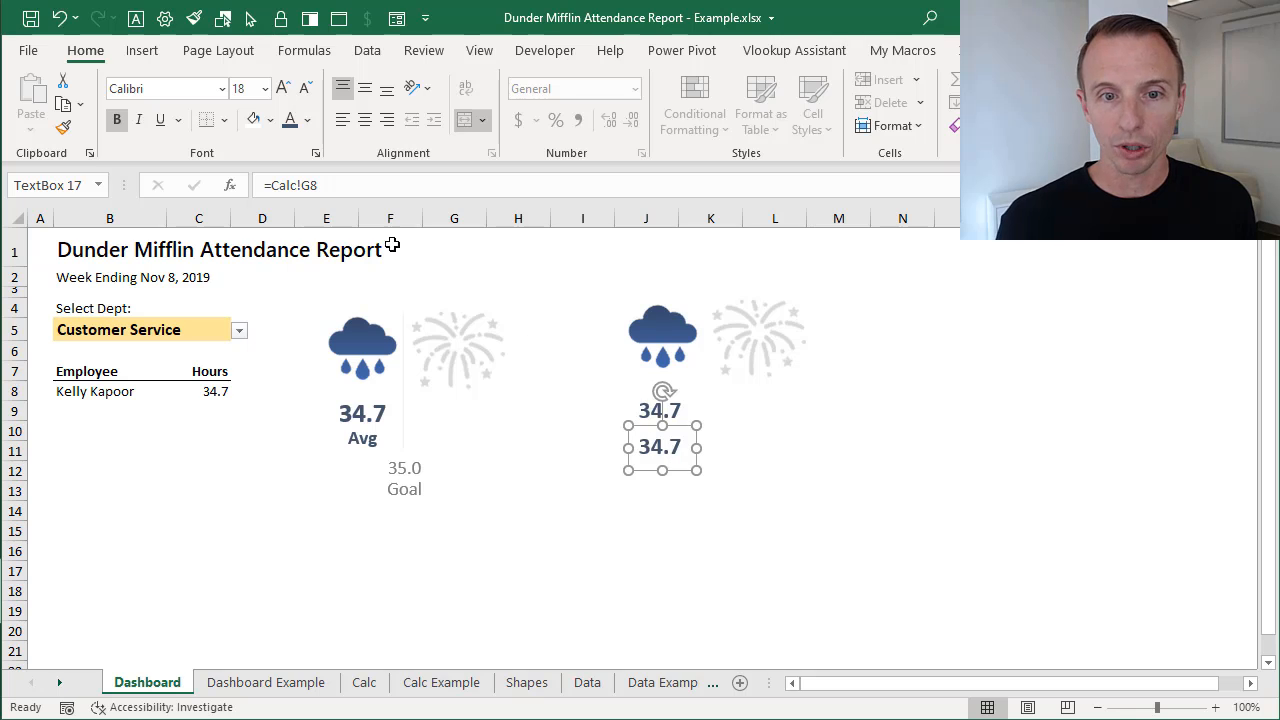
{"action": "left_click_drag", "start_coordinate": [318, 185], "coordinate": [265, 185]}
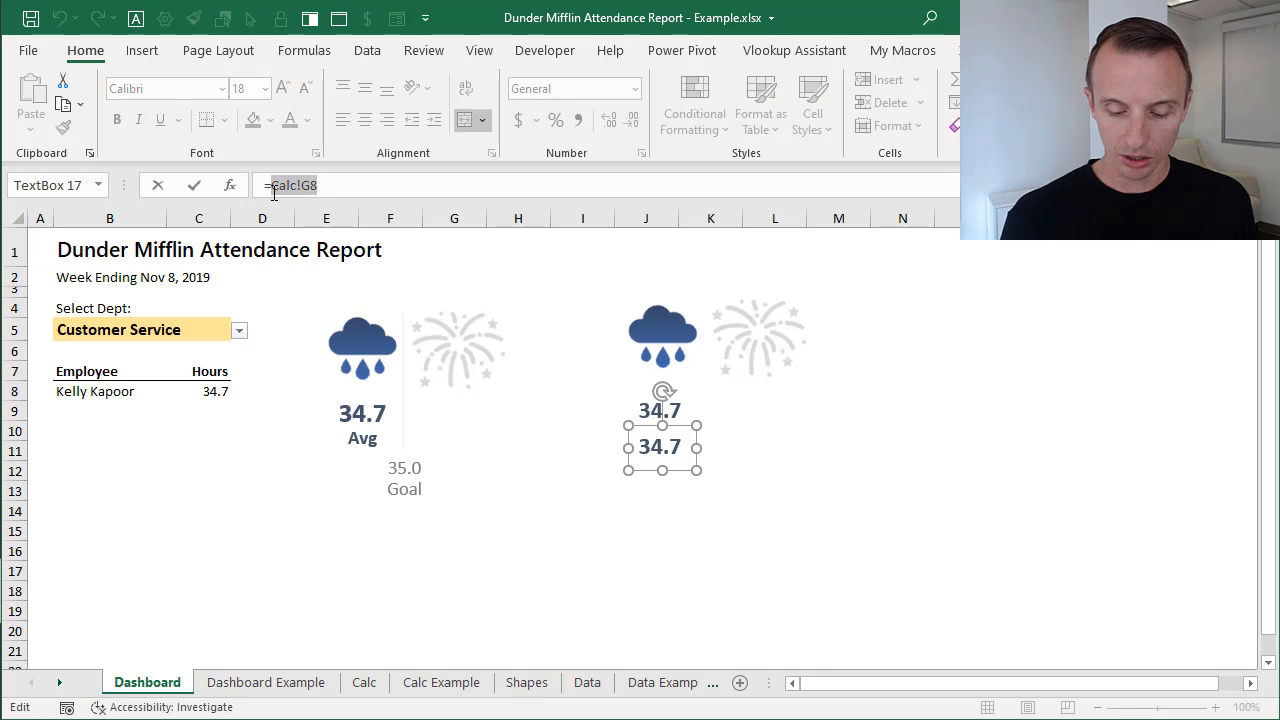
{"action": "type", "text": "="}
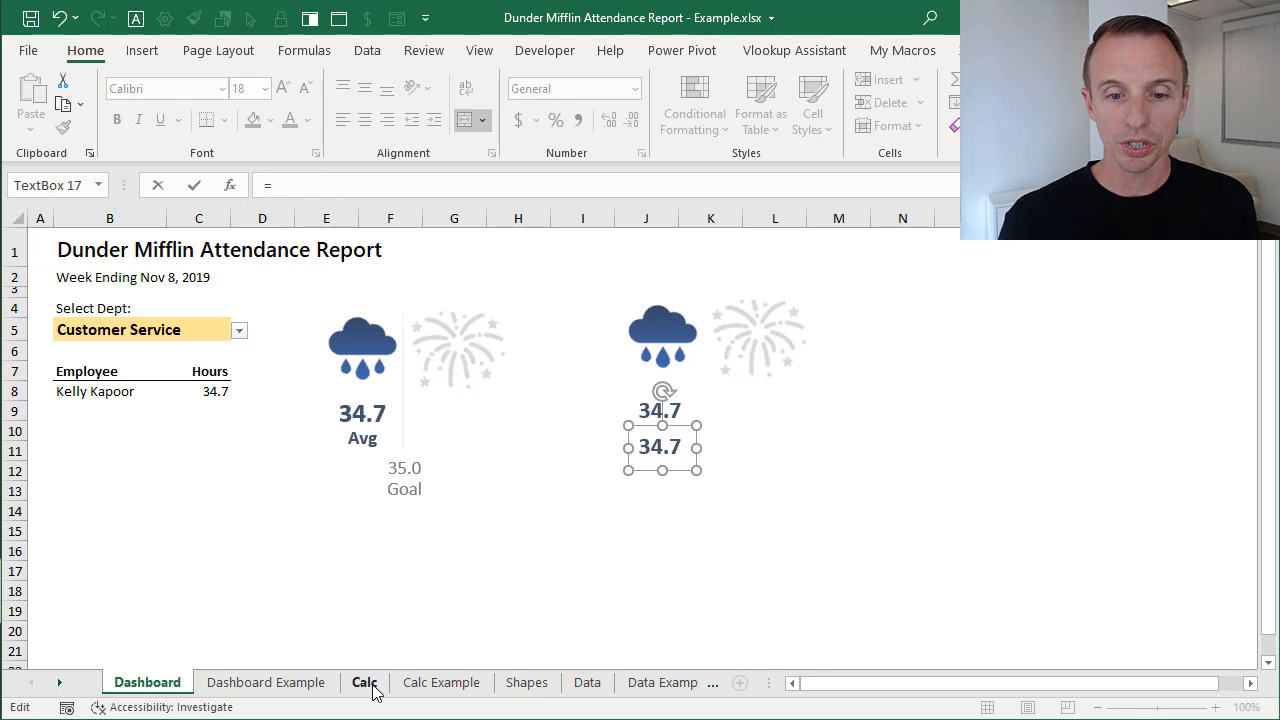
{"action": "left_click", "coordinate": [369, 684]}
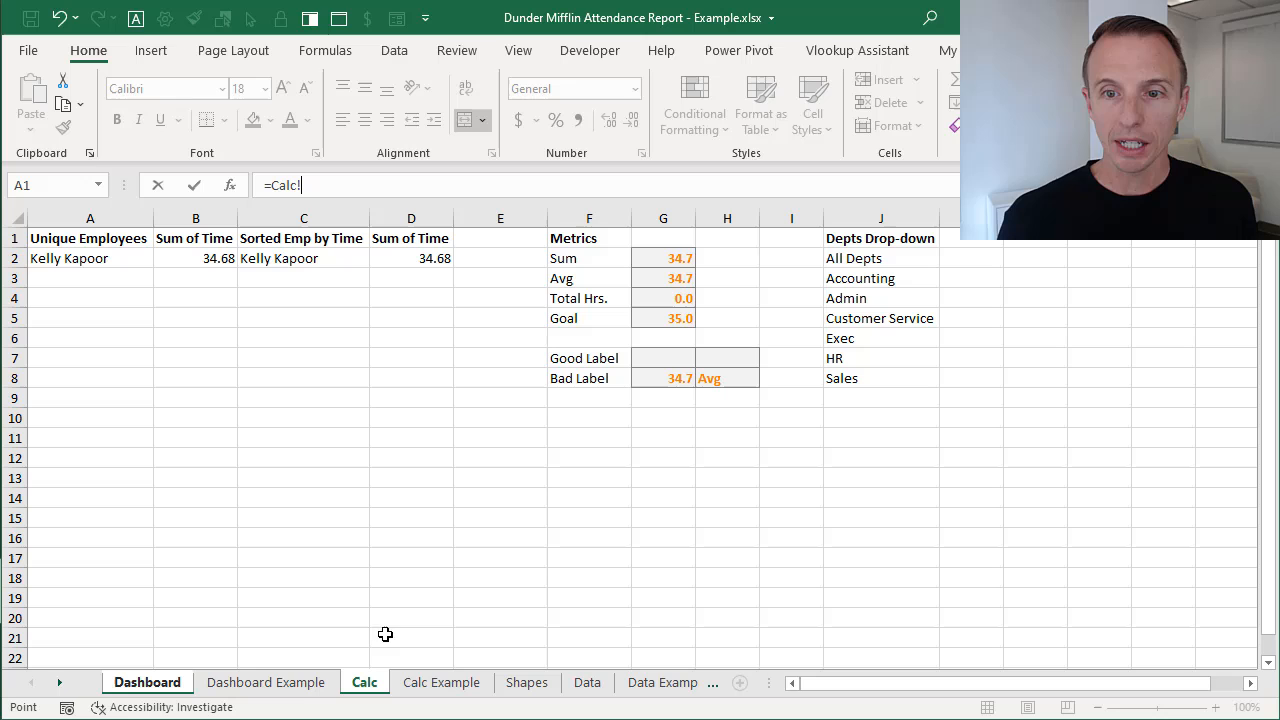
{"action": "left_click", "coordinate": [720, 380]}
{"action": "key", "text": "Return"}
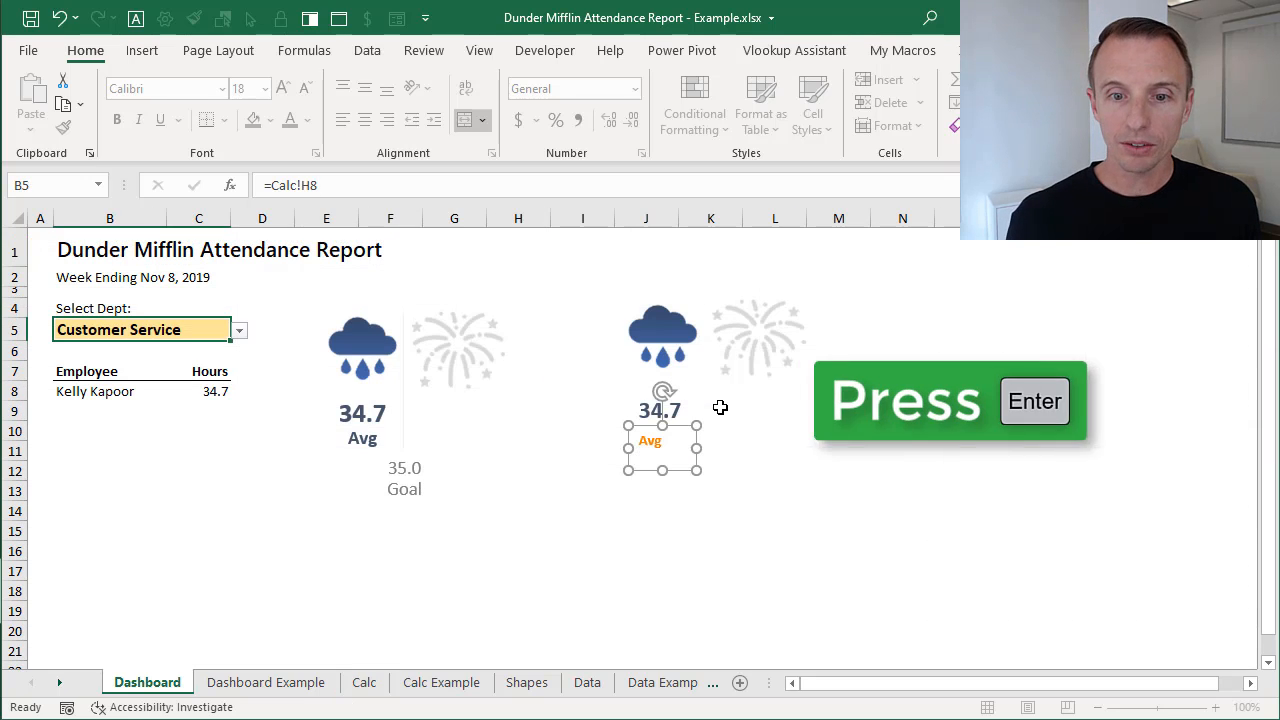
- Format the Avg label below the new rain cloud in the dark blue-grey font colour and centre its text horizontally
{"action": "left_click", "coordinate": [289, 120]}
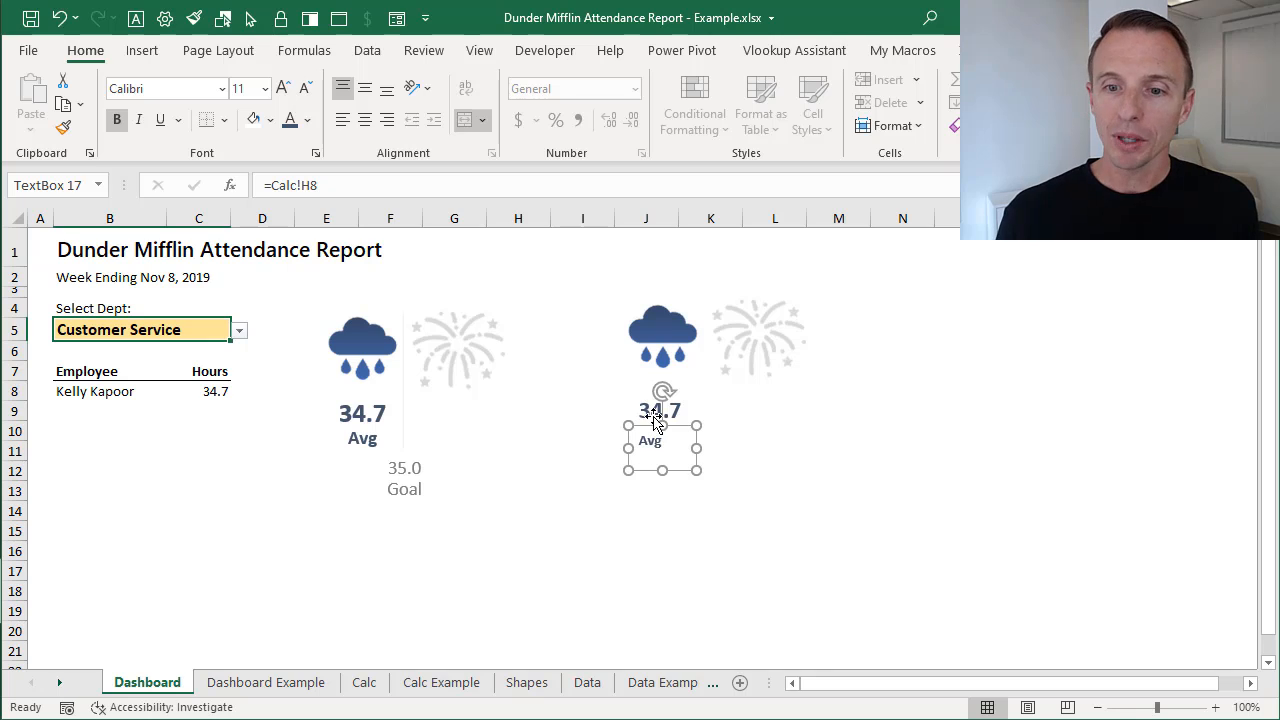
{"action": "left_click", "coordinate": [368, 122]}
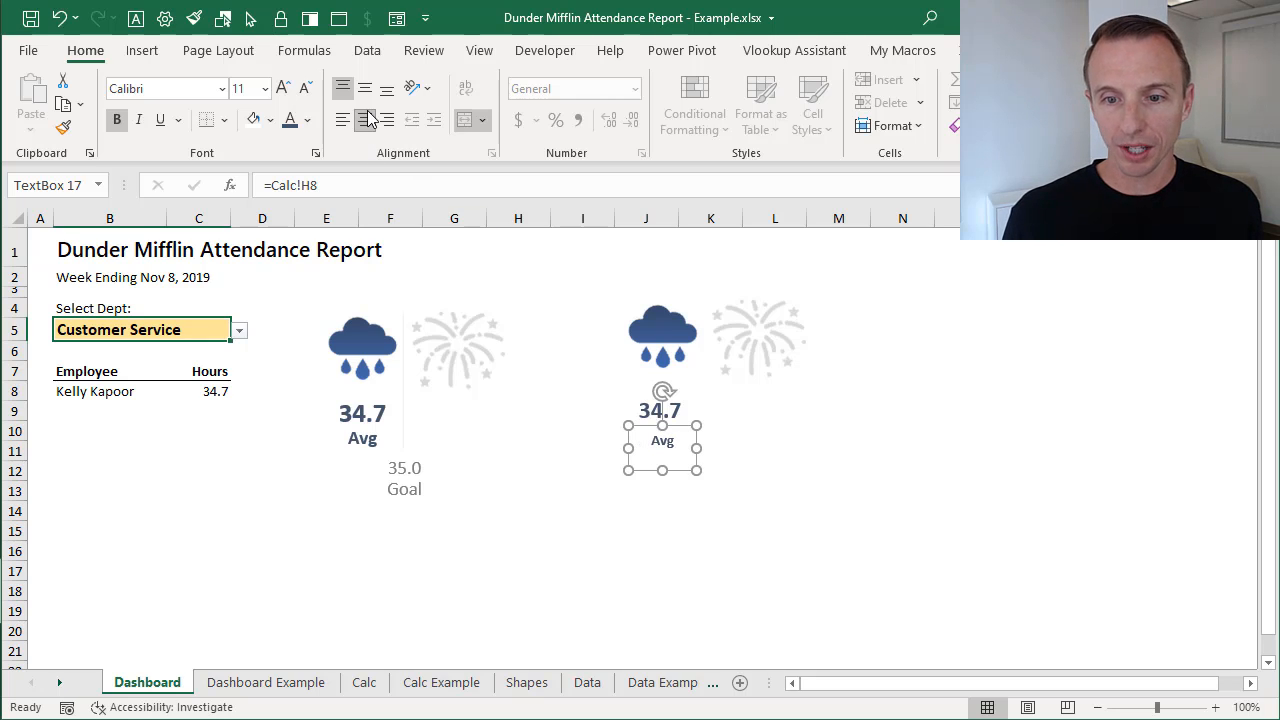
{"action": "left_click", "coordinate": [670, 536]}
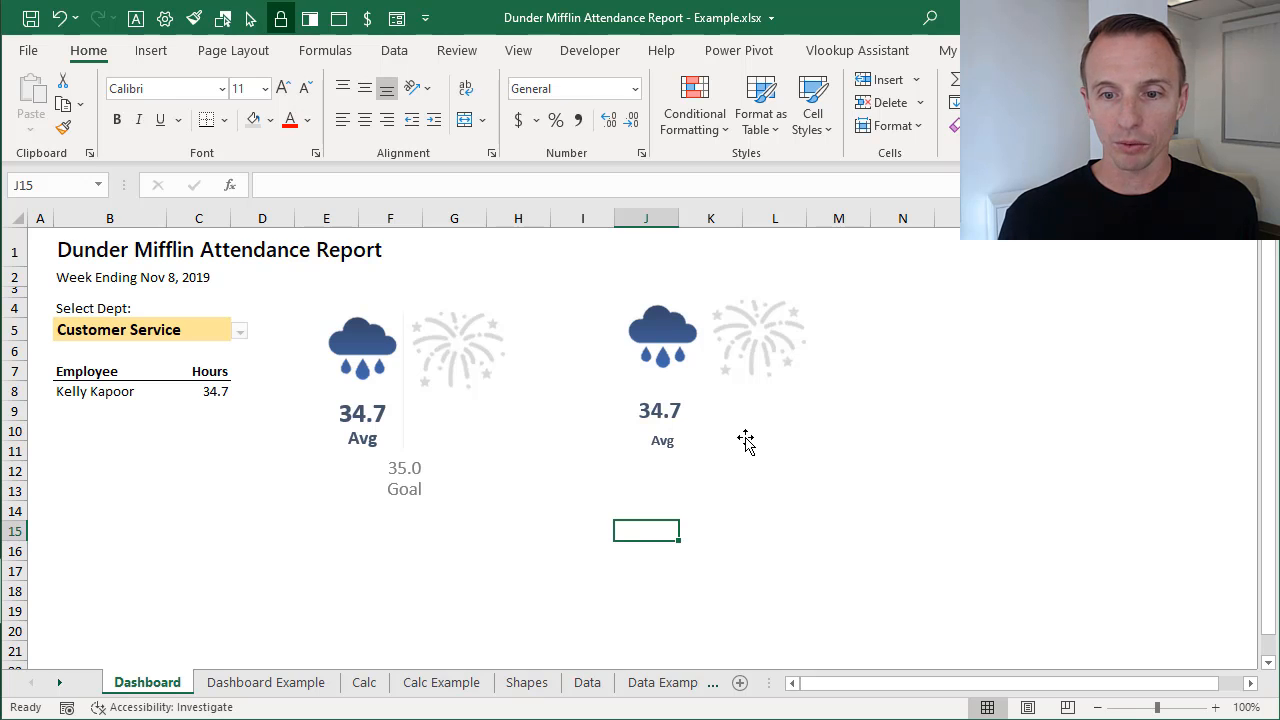
- Copy the new Avg label across to below the fireworks and link the copy to the Good Label text with =Calc!H7
{"action": "left_click", "coordinate": [663, 442]}
{"action": "left_click_drag", "start_coordinate": [666, 443], "coordinate": [766, 434]}
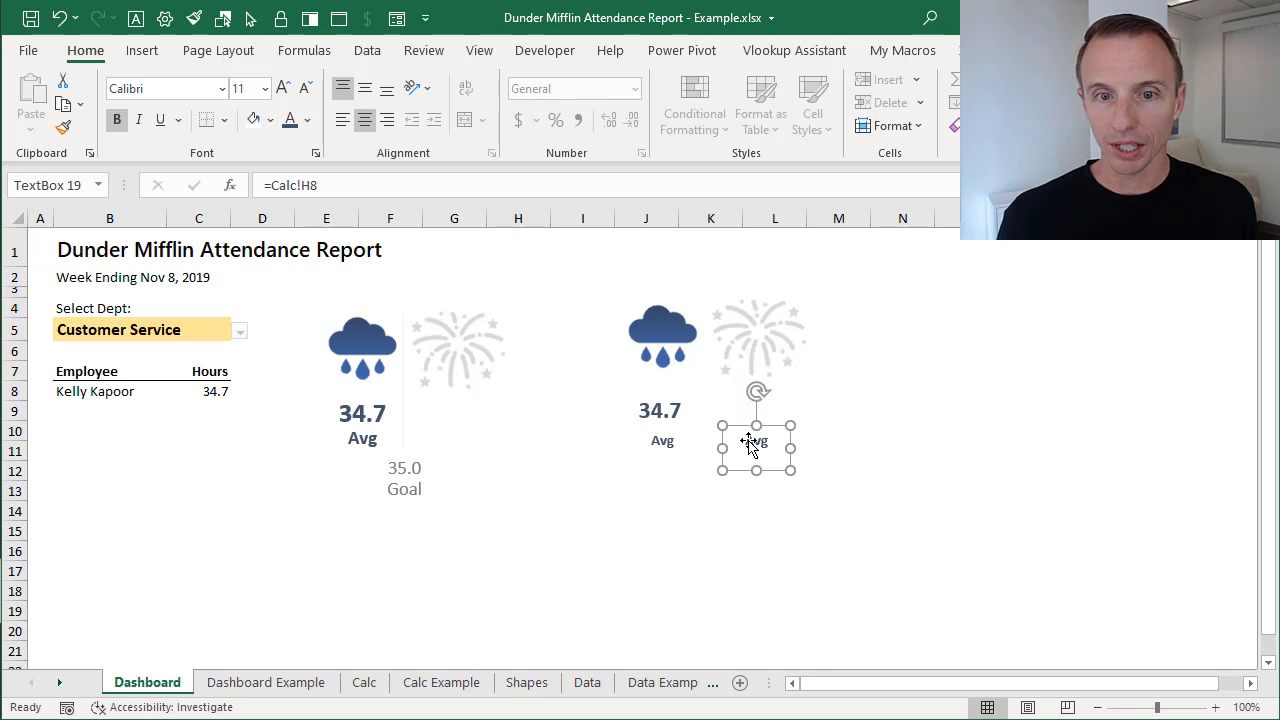
{"action": "left_click", "coordinate": [321, 186]}
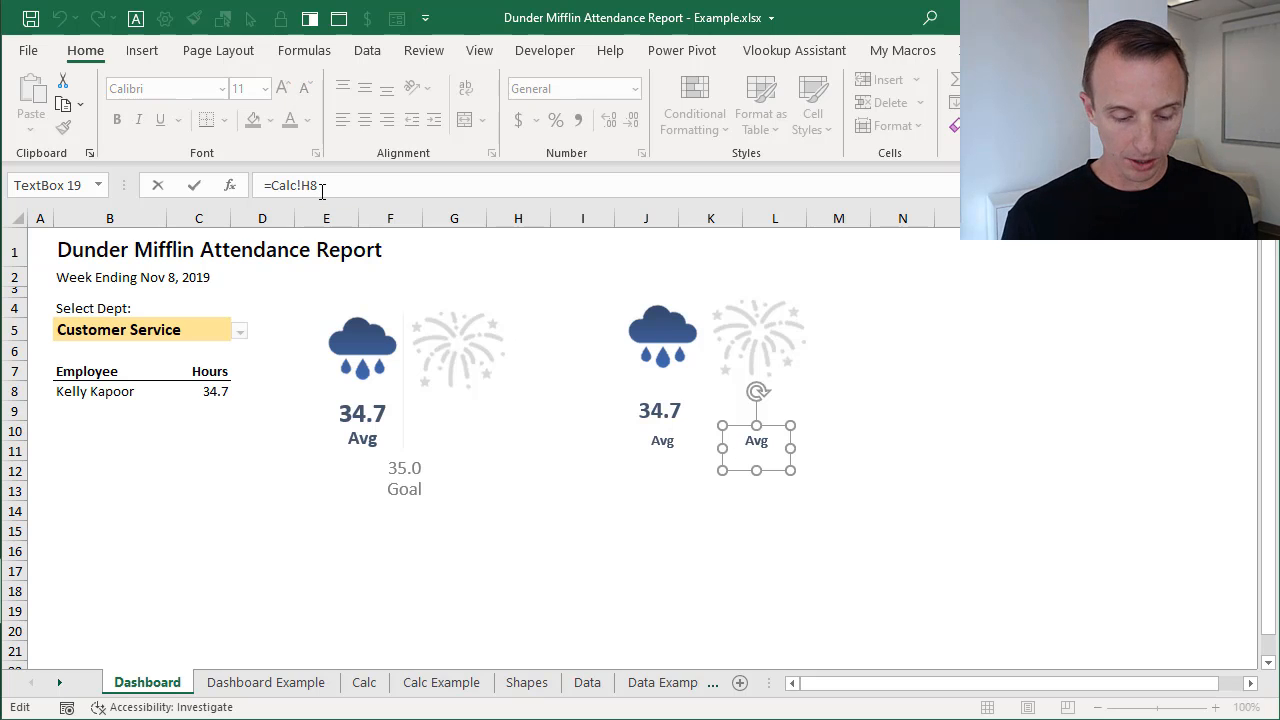
{"action": "key", "text": "BackSpace"}
{"action": "type", "text": "7"}
{"action": "key", "text": "Return"}
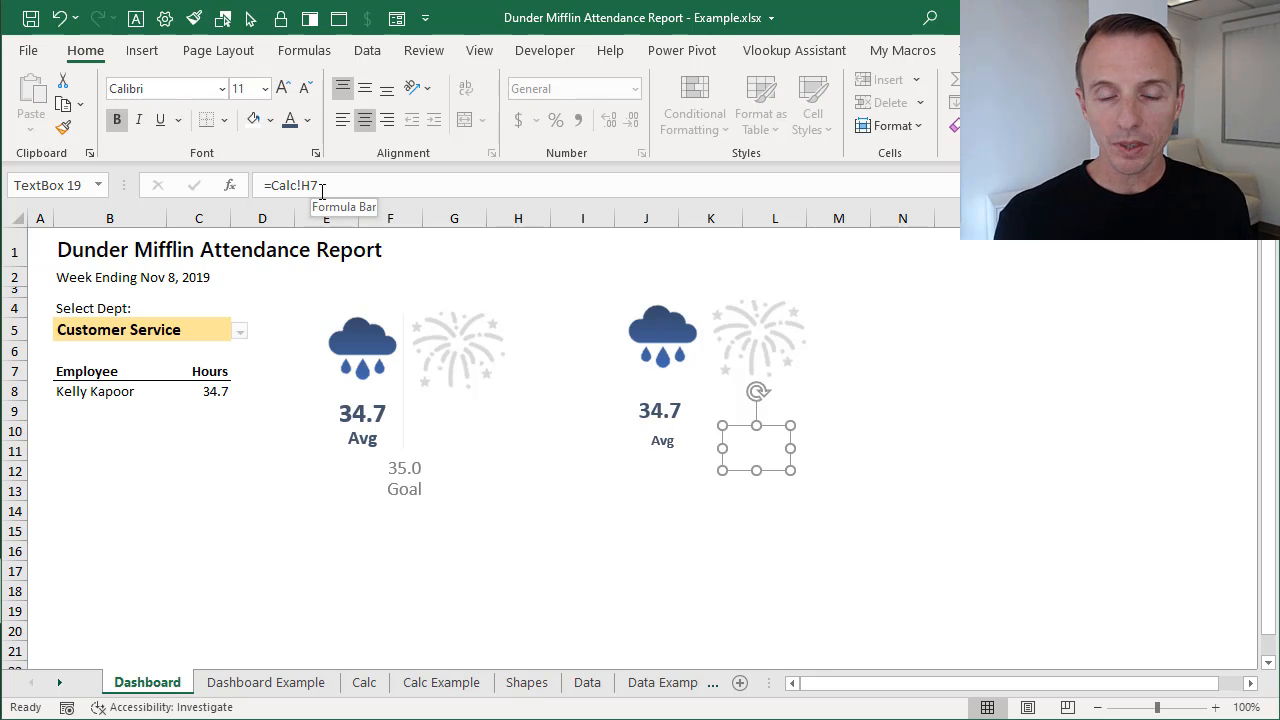
- Set the dashboard's department selection to All Depts to check the labels below the fireworks
{"action": "left_click", "coordinate": [235, 334]}
{"action": "left_click", "coordinate": [239, 331]}
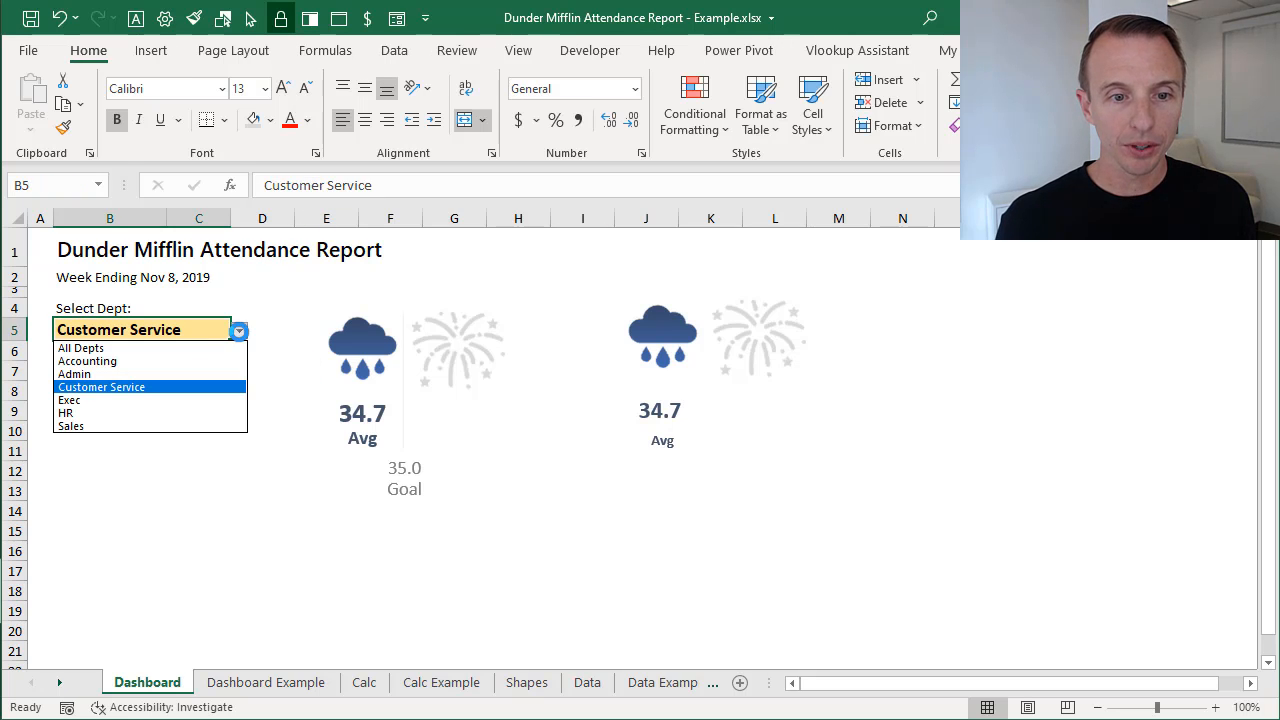
{"action": "left_click", "coordinate": [200, 347]}
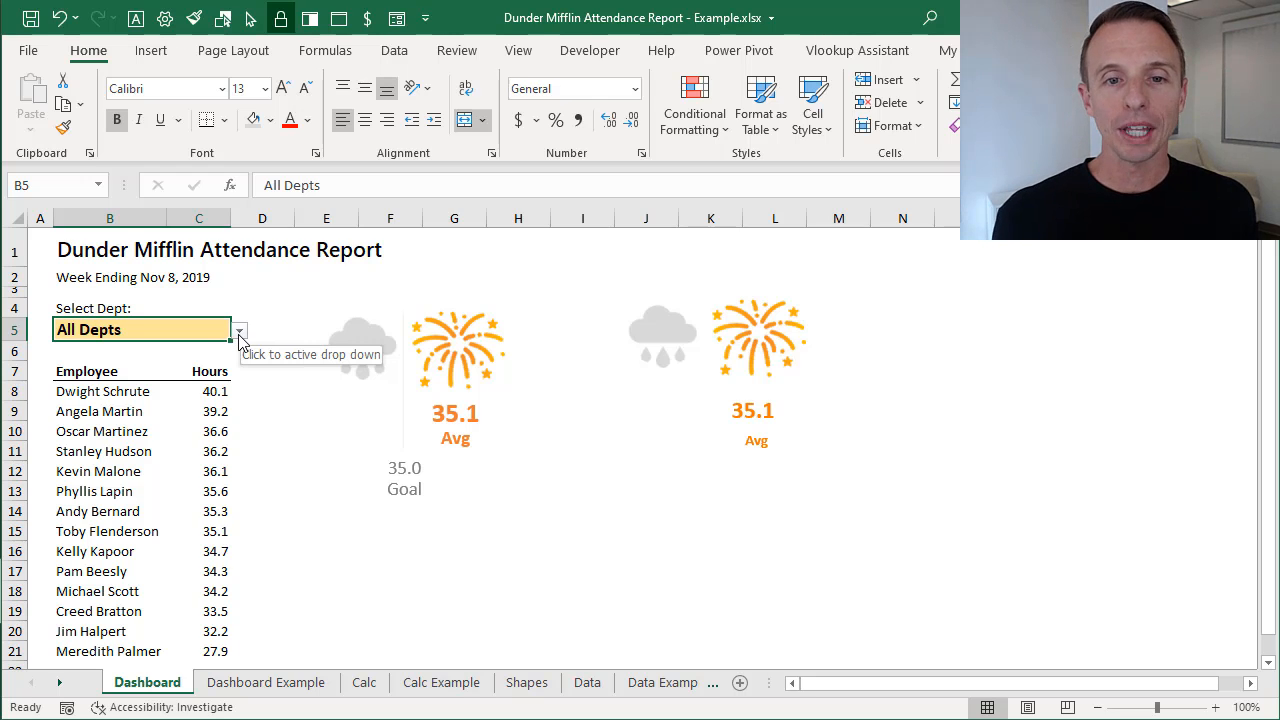
- Inspect the linked formula of the existing goal value box, and view the source pictures on the Shapes sheet
{"action": "left_click", "coordinate": [404, 466]}
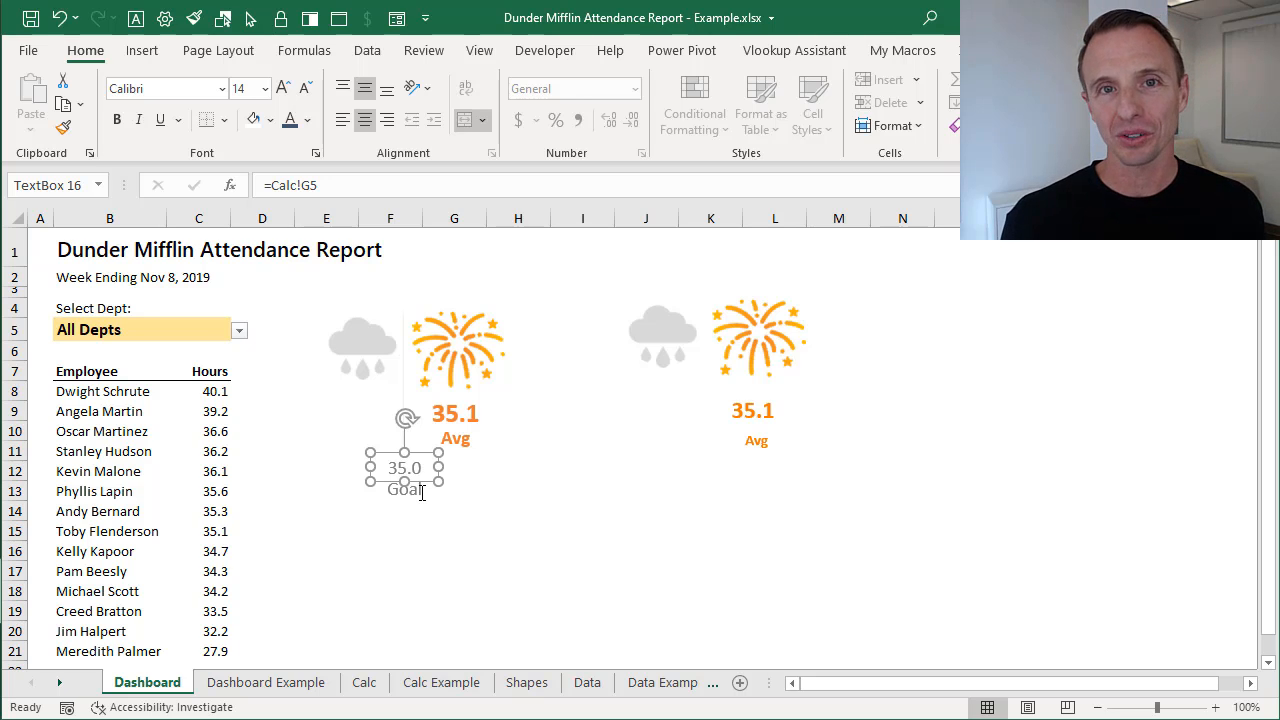
{"action": "left_click", "coordinate": [528, 684]}
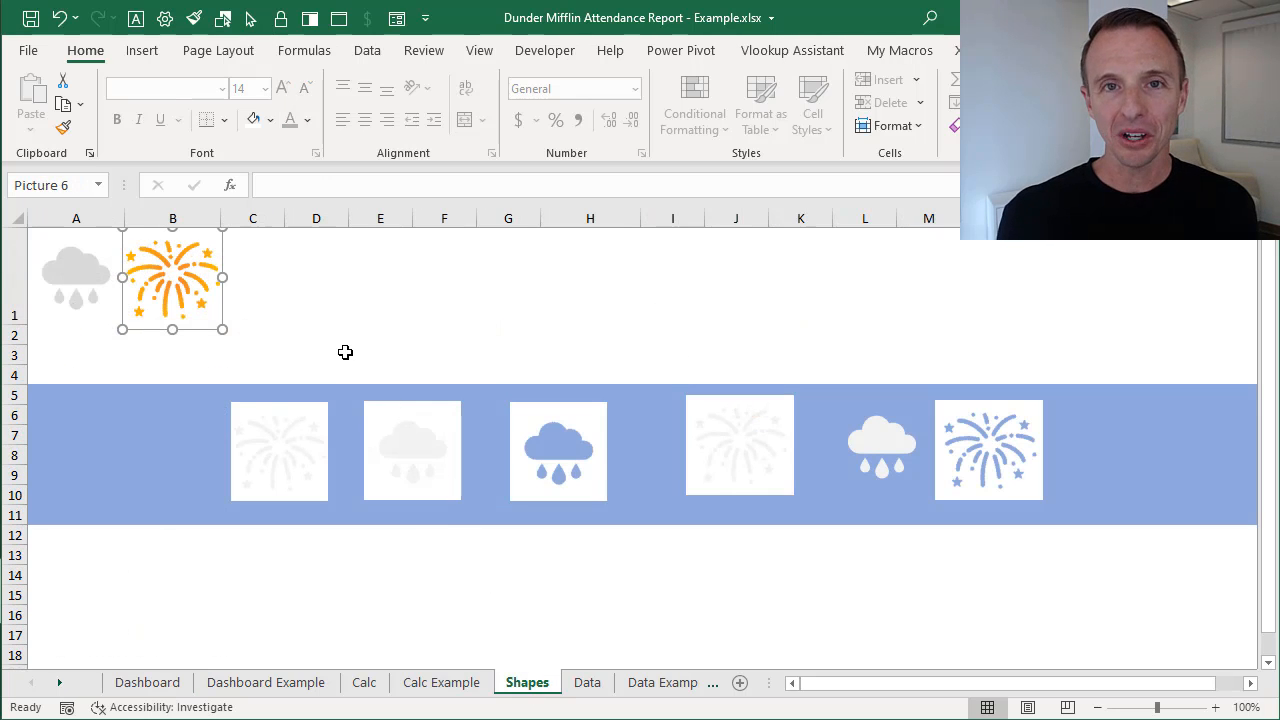